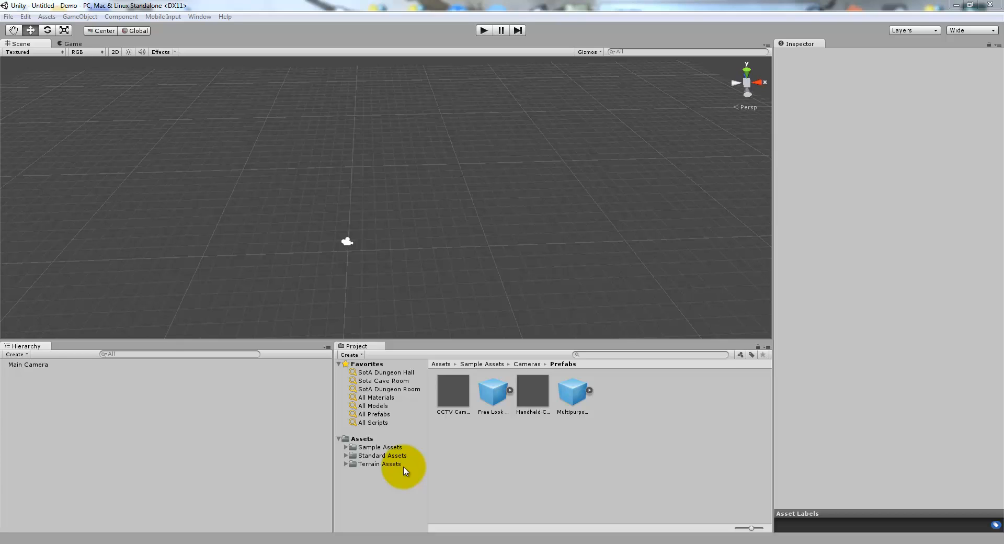
Step: Create a cube in the empty scene
click(80, 17)
mouse_move(121, 51)
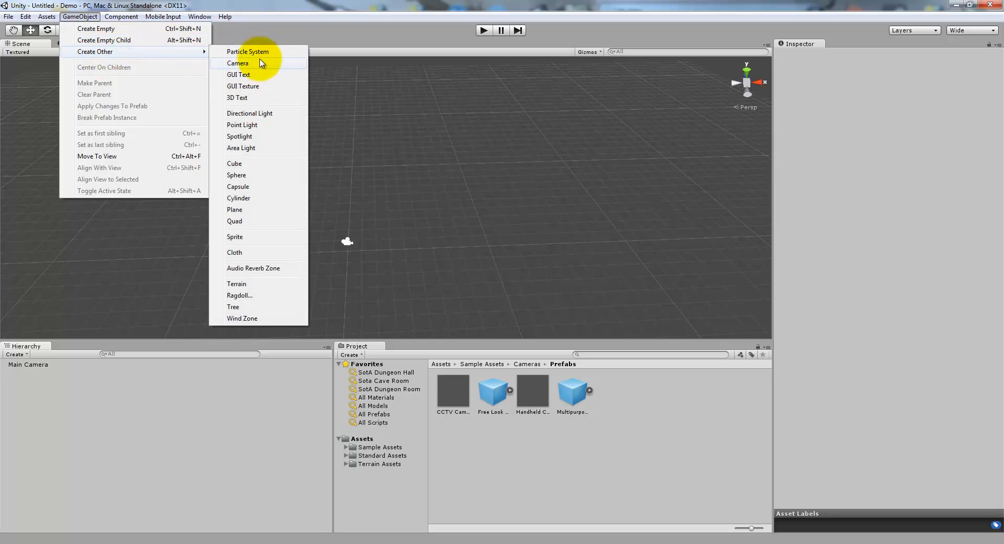
click(253, 163)
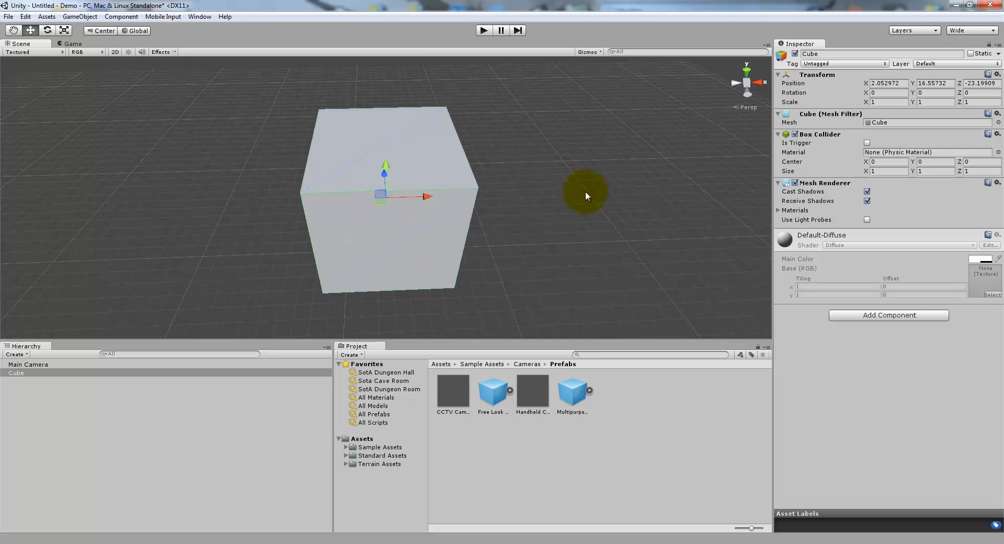
Step: Set the cube's X scale and Z scale to 25 each
click(898, 102)
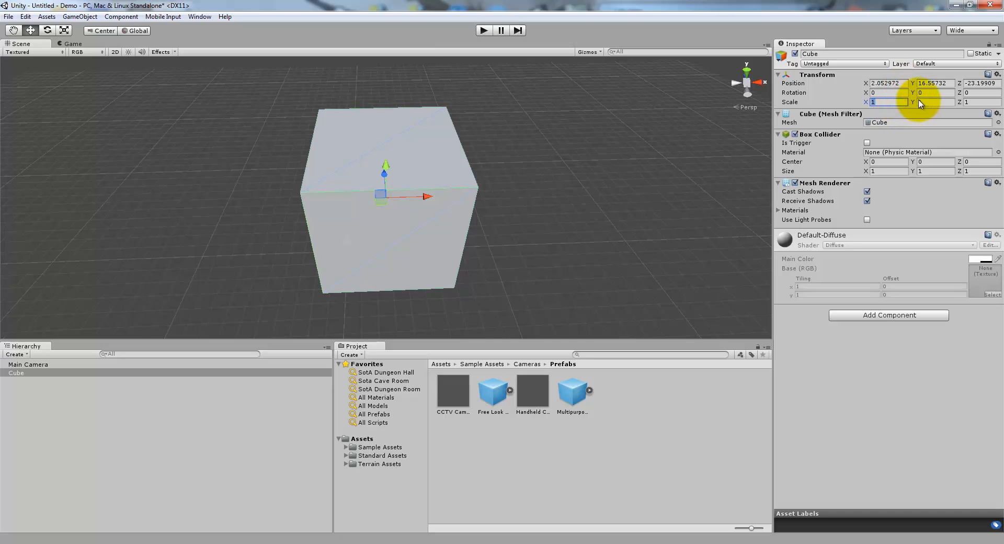
click(986, 101)
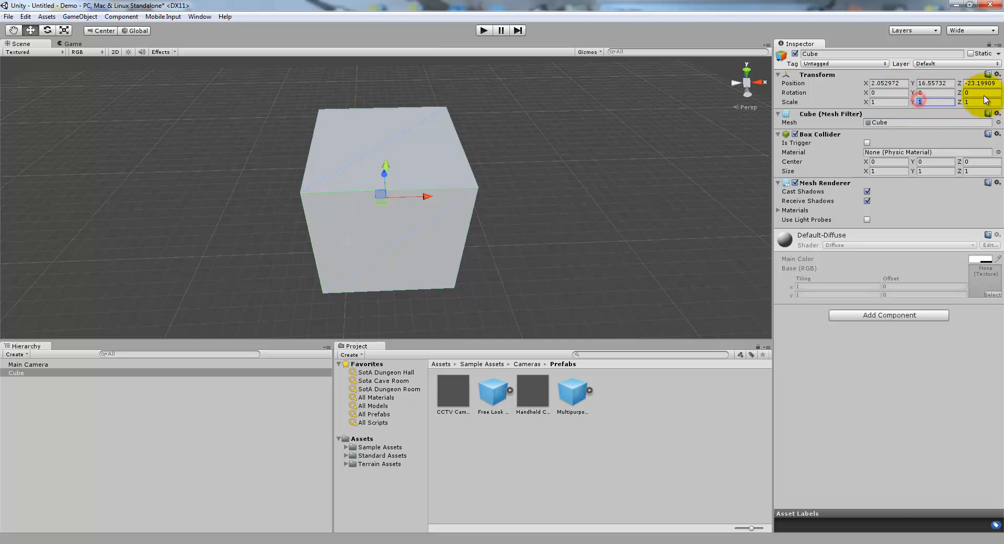
click(888, 102)
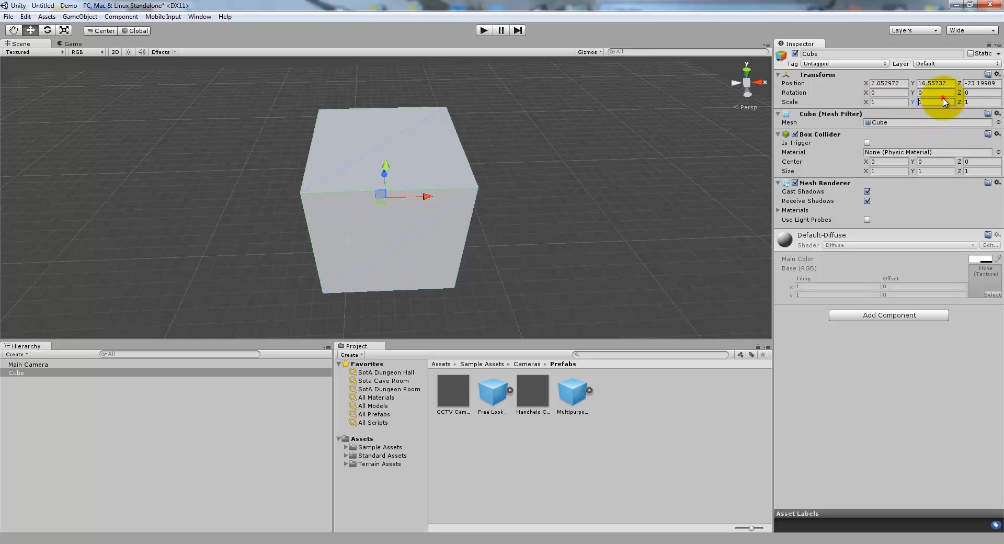
click(992, 101)
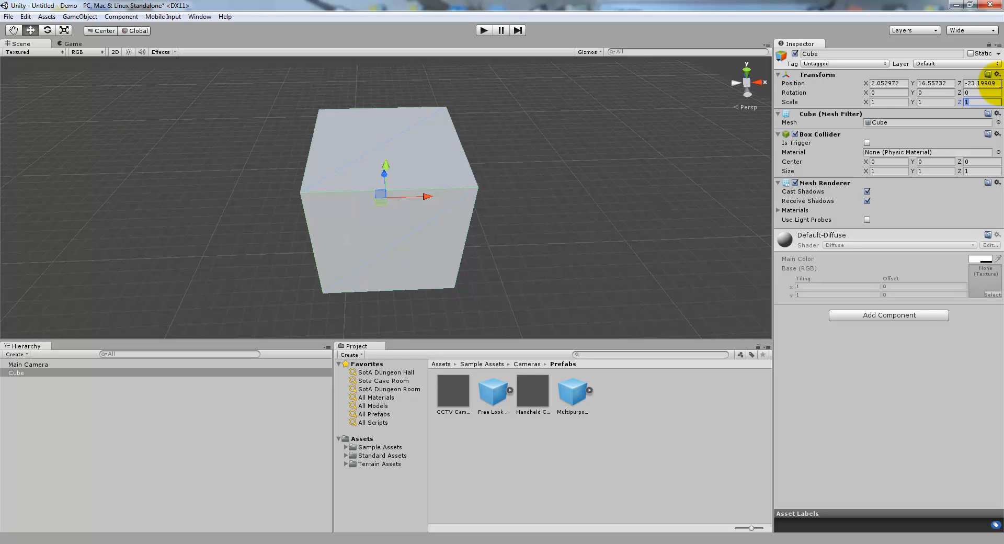
click(883, 102)
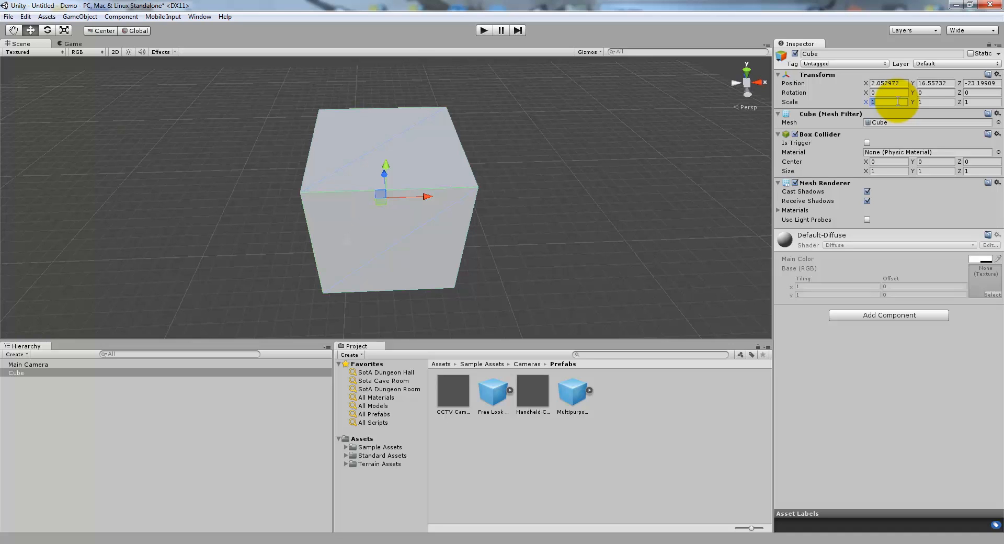
text(25)
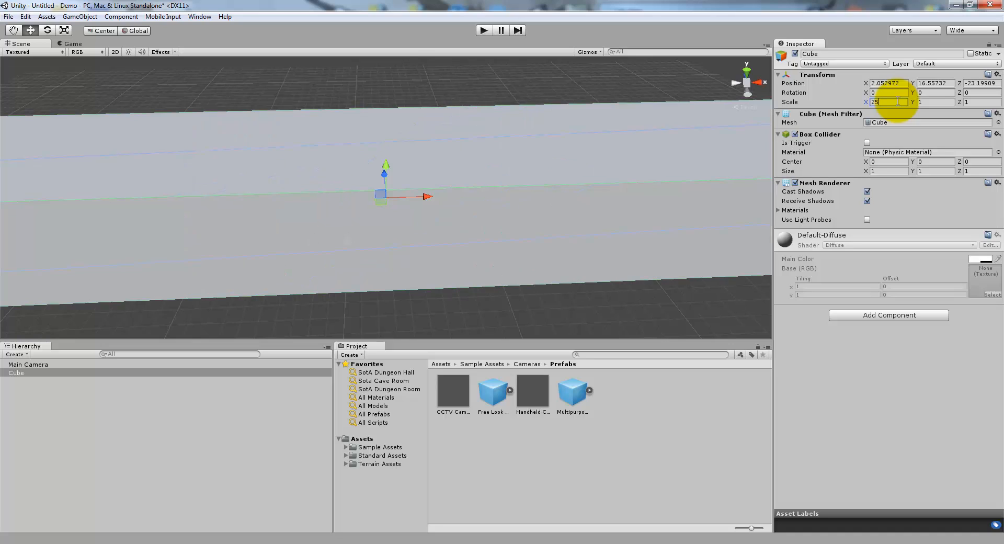
click(981, 101)
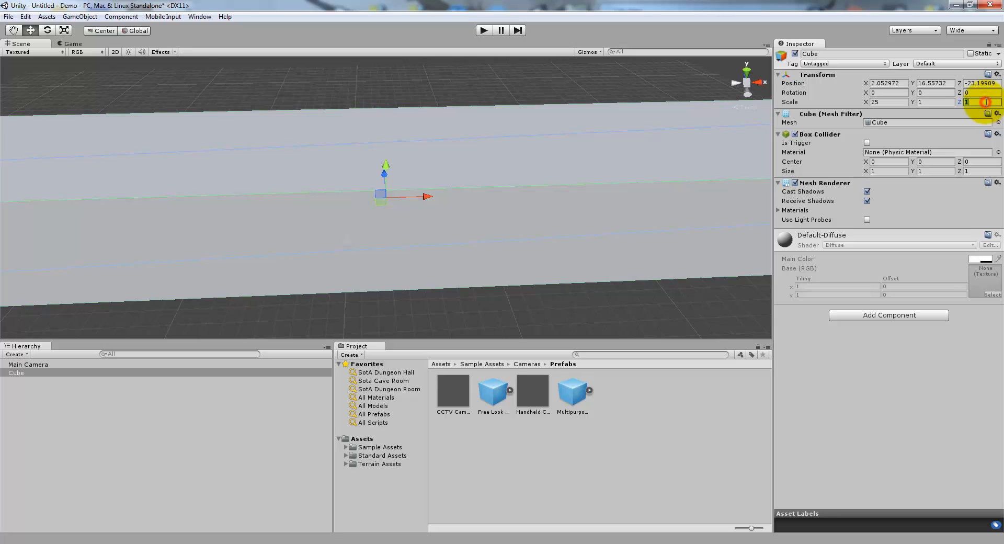
text(25)
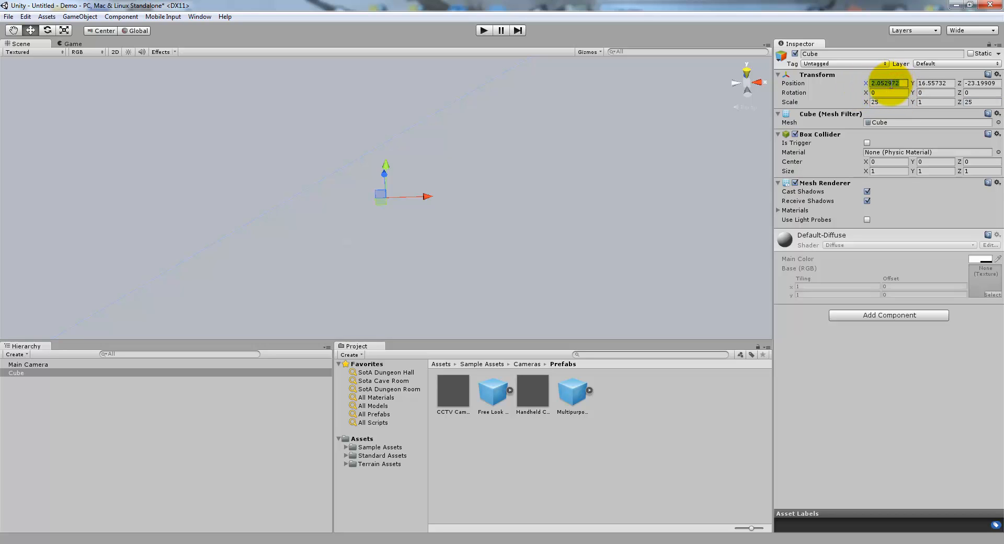
Step: Move the cube to the scene origin by setting its X, Y and Z position to 0
text(00)
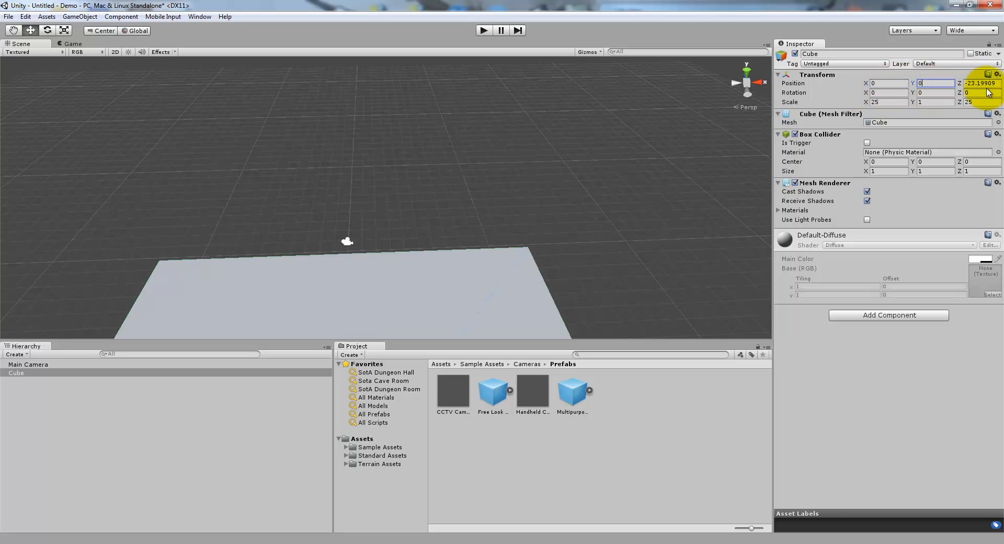
text(-23.0)
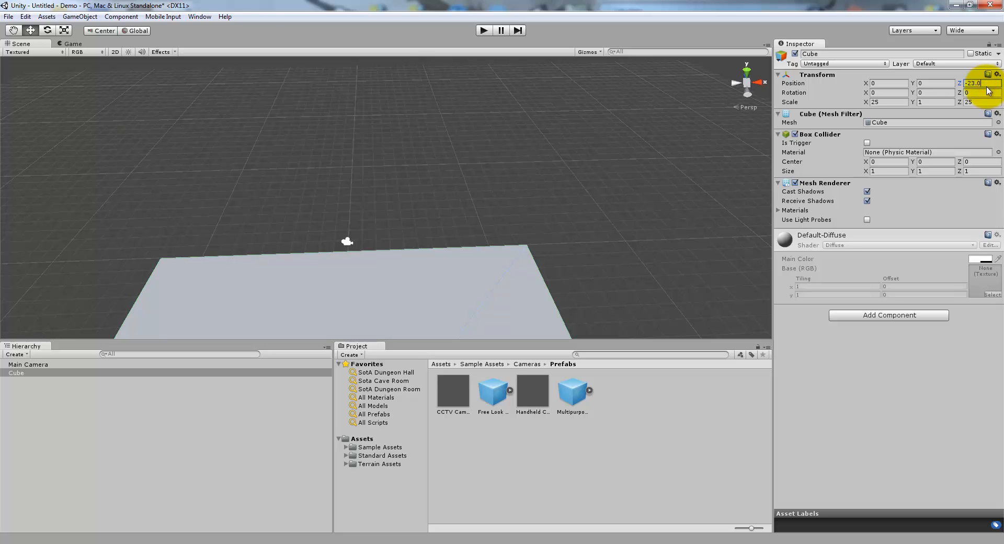
key(BackSpace)
key(BackSpace)
key(BackSpace)
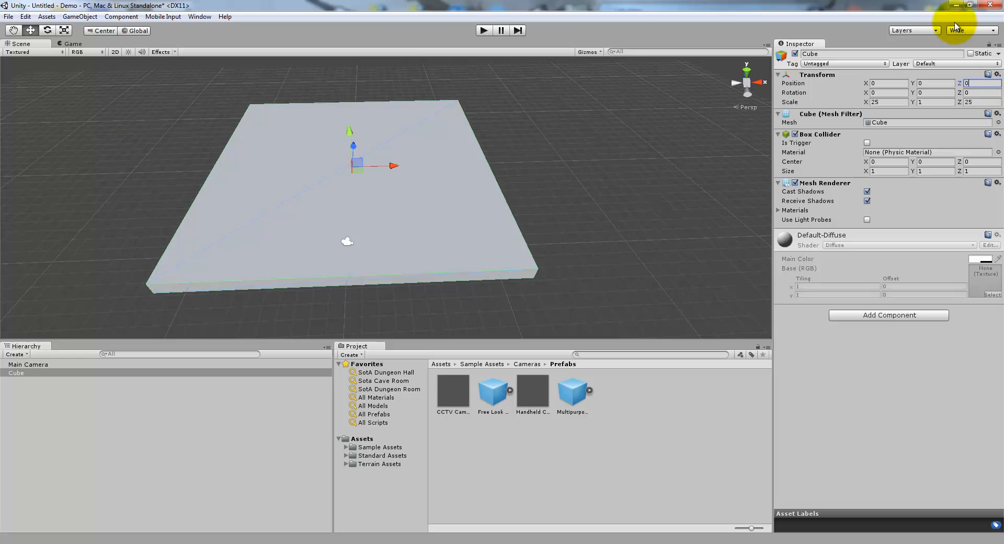
click(893, 83)
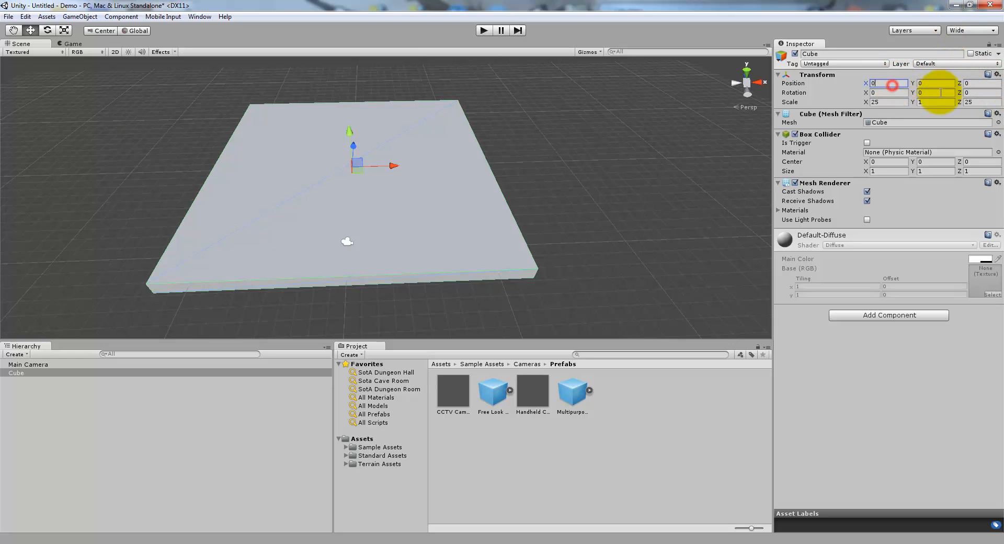
click(949, 82)
click(986, 90)
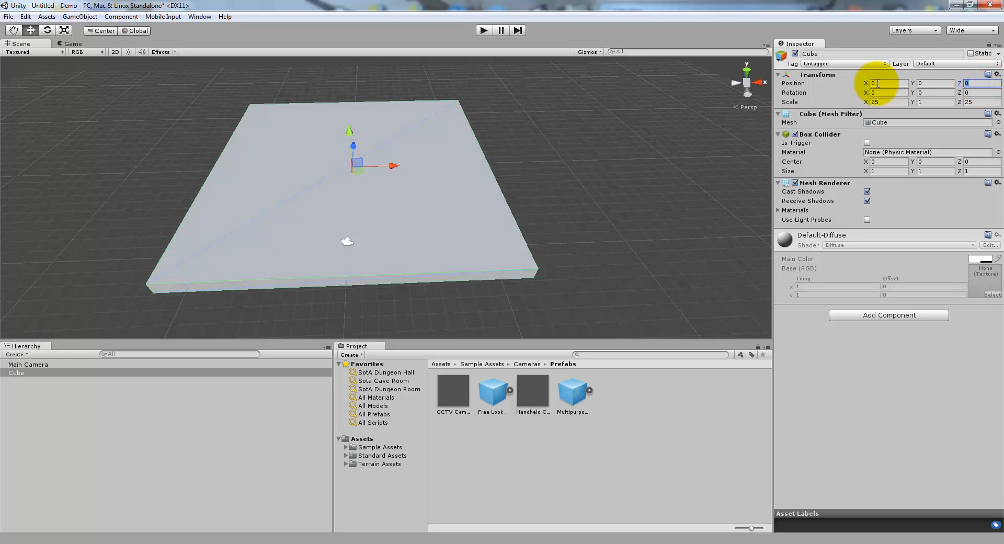
Step: Try rotating the slab freely to about -28 on X, 507 on Y and 45 on Z
click(996, 75)
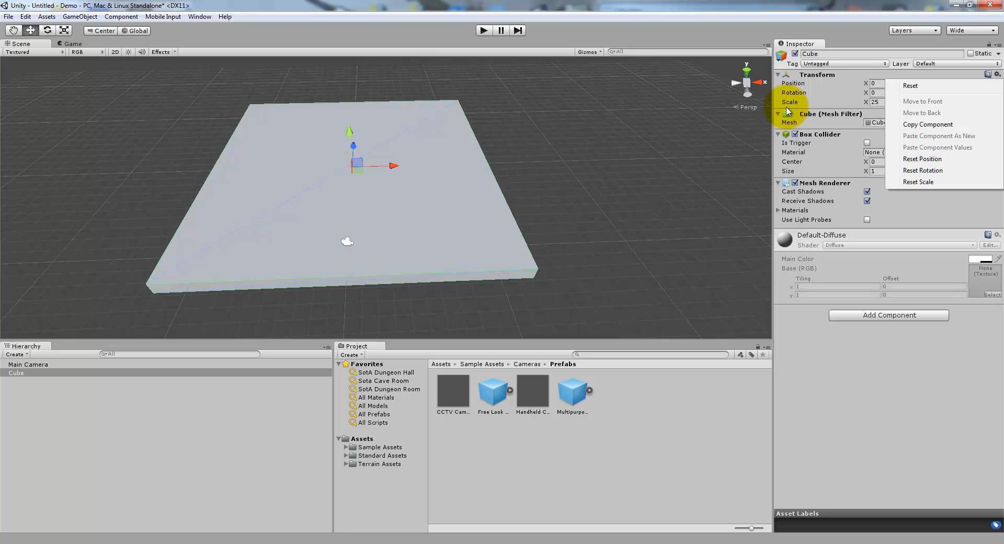
click(807, 97)
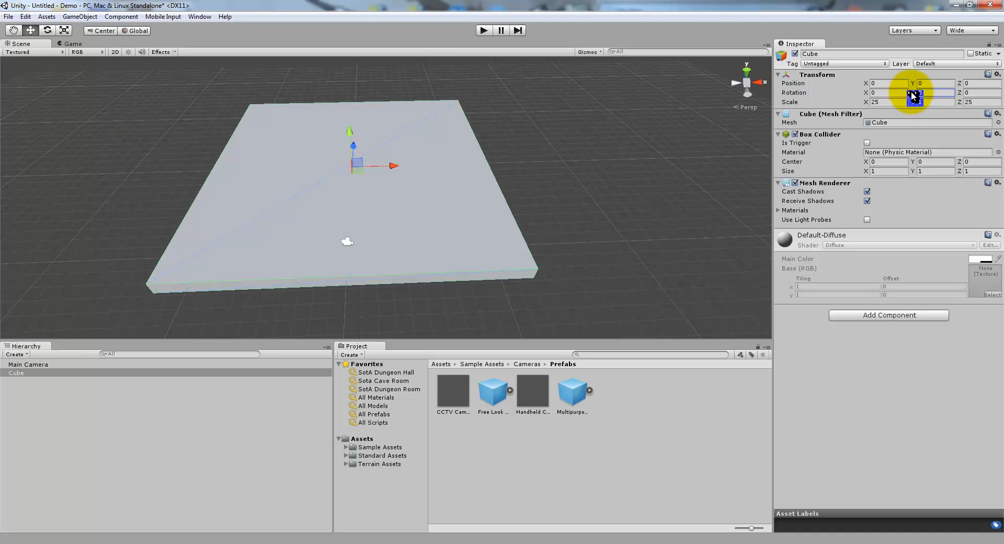
drag(912, 95, 924, 195)
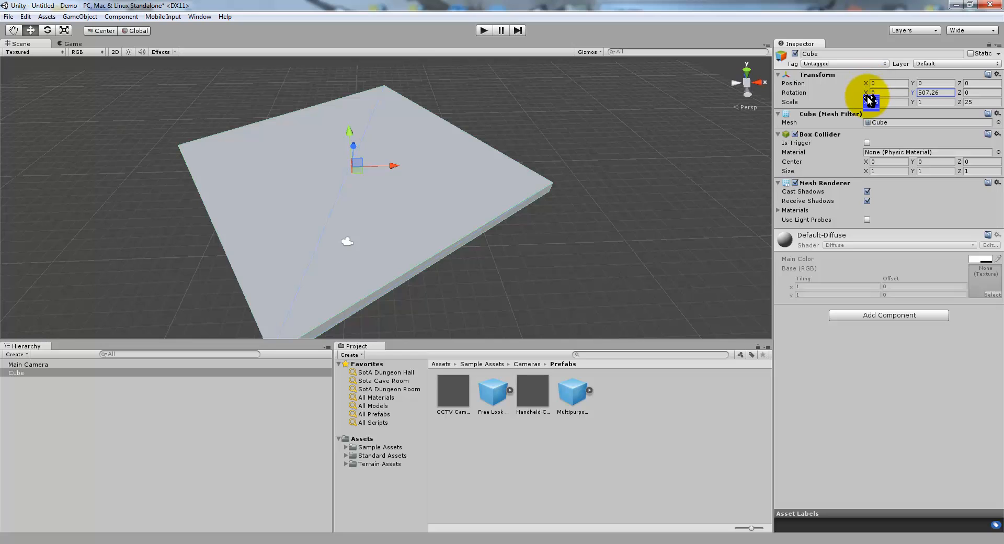
drag(865, 97, 738, 156)
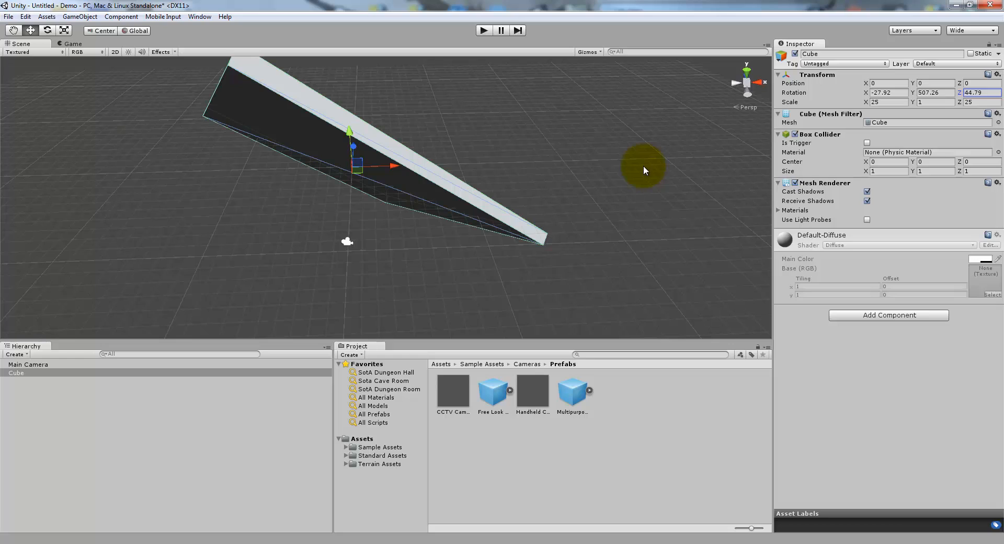
Step: Reset the cube's whole transform and set its X scale and Z scale to 25
click(998, 74)
click(948, 83)
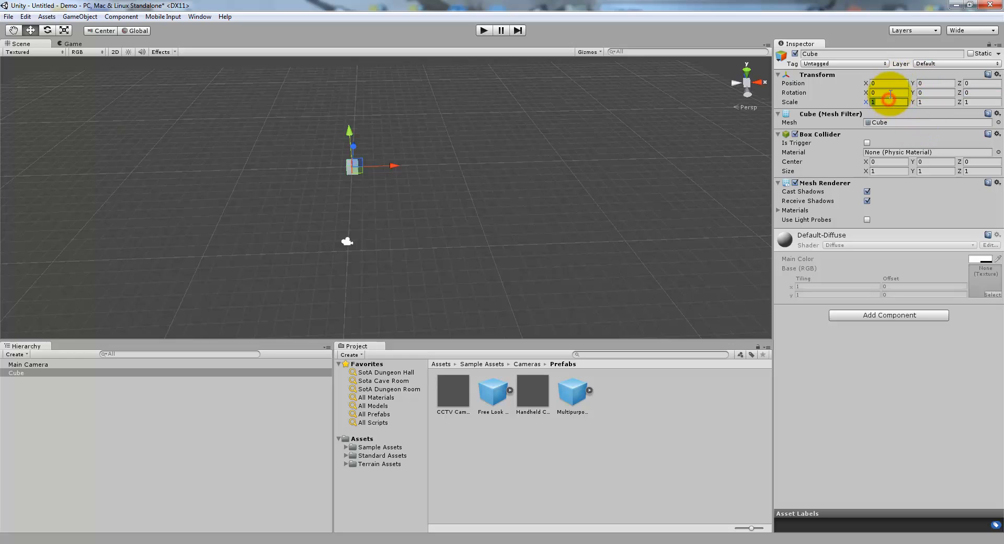
text(25)
click(975, 102)
text(25)
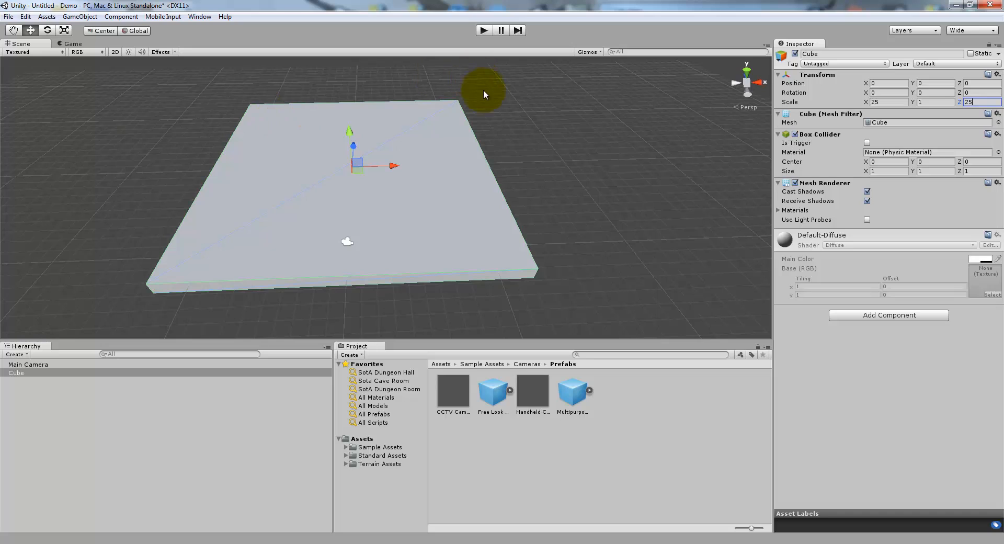
Step: Look around the slab in the scene view from several angles, including its underside
right_drag(506, 126, 690, 89)
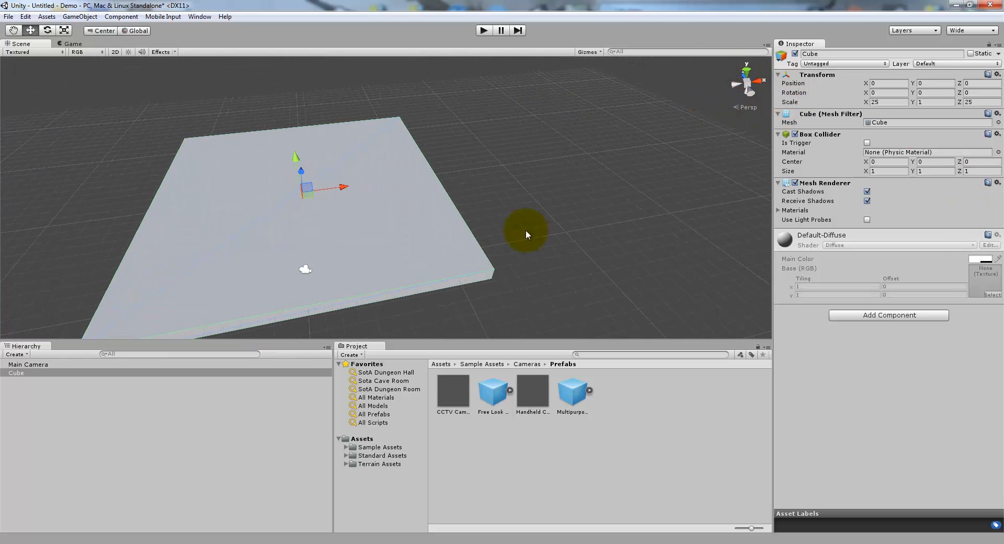
right_drag(523, 231, 447, 216)
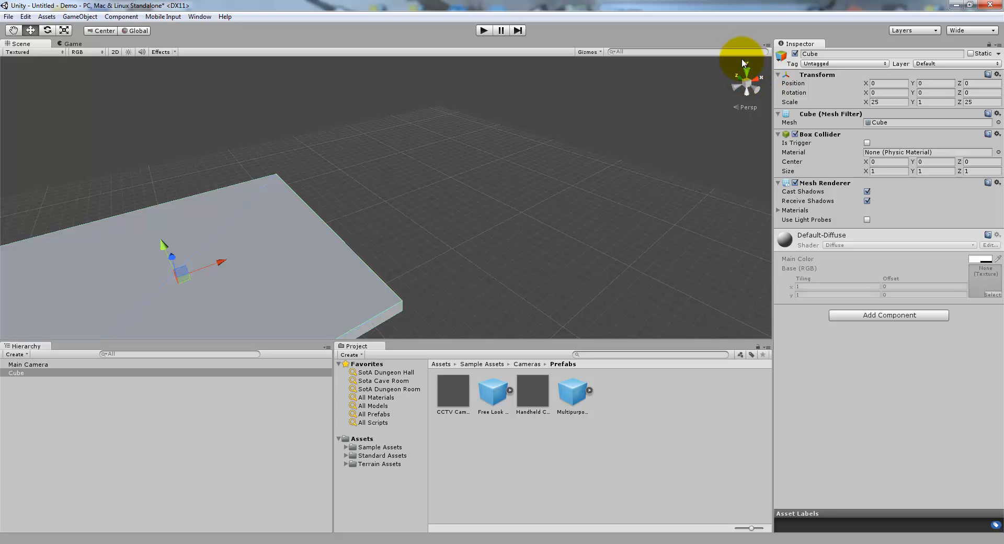
alt+drag(254, 152, 371, 53)
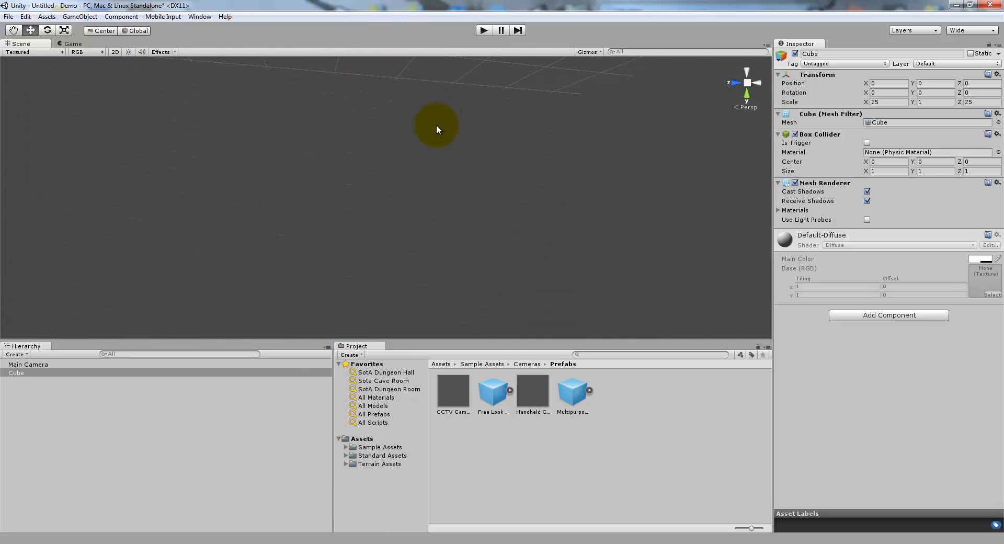
alt+drag(437, 113, 575, 215)
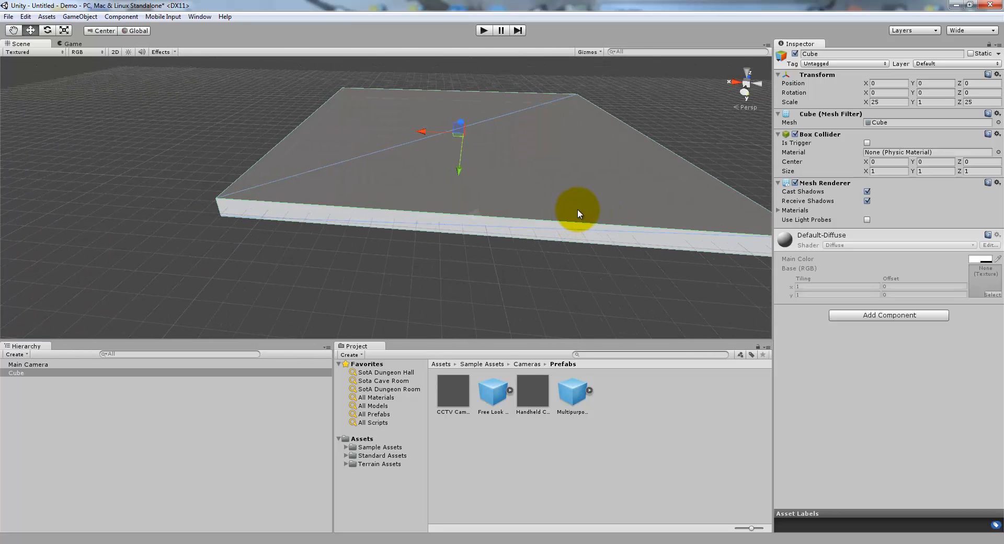
alt+drag(641, 177, 674, 65)
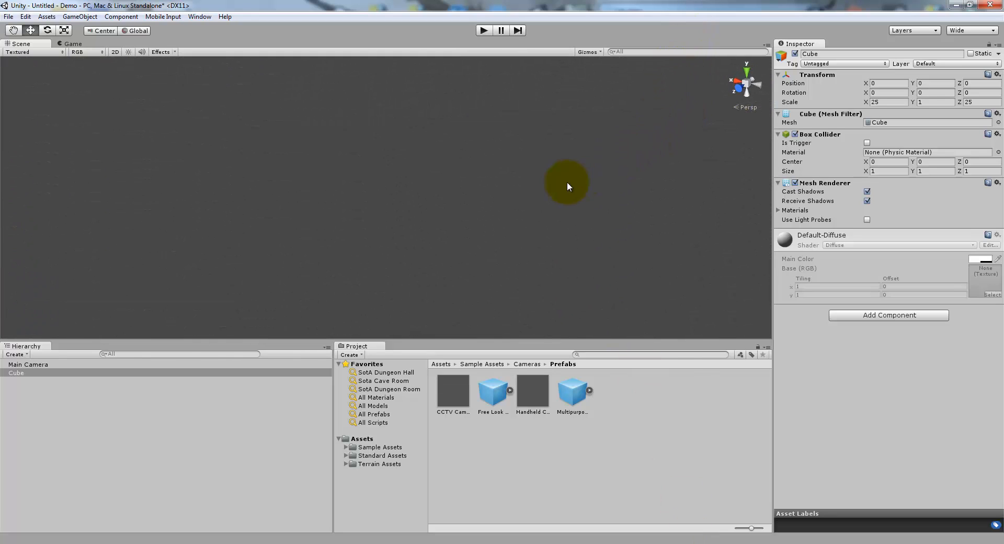
mouse_move(567, 183)
alt+mouse_down()
mouse_move(549, 148)
mouse_move(559, 172)
alt+mouse_up()
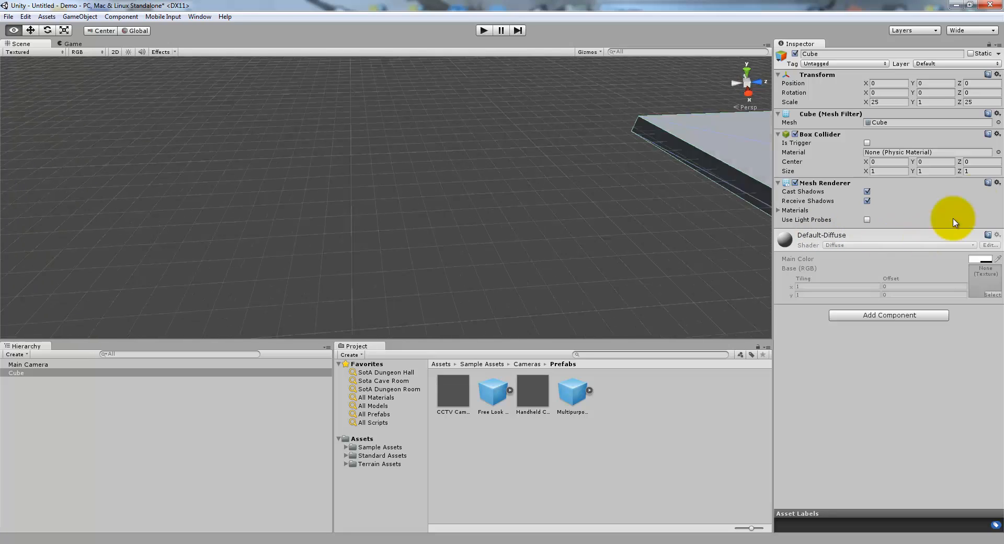
alt+drag(952, 218, 259, 205)
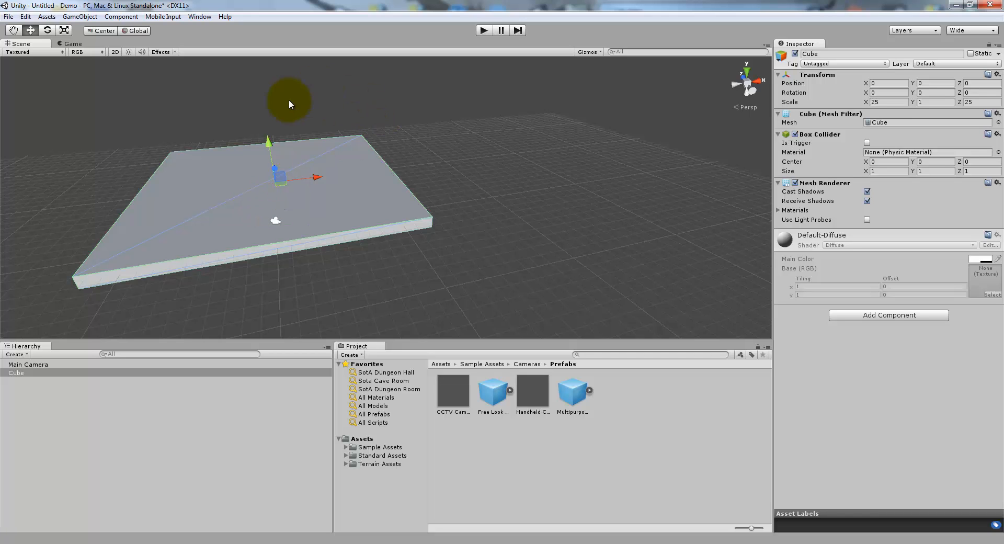
alt+drag(557, 113, 480, 109)
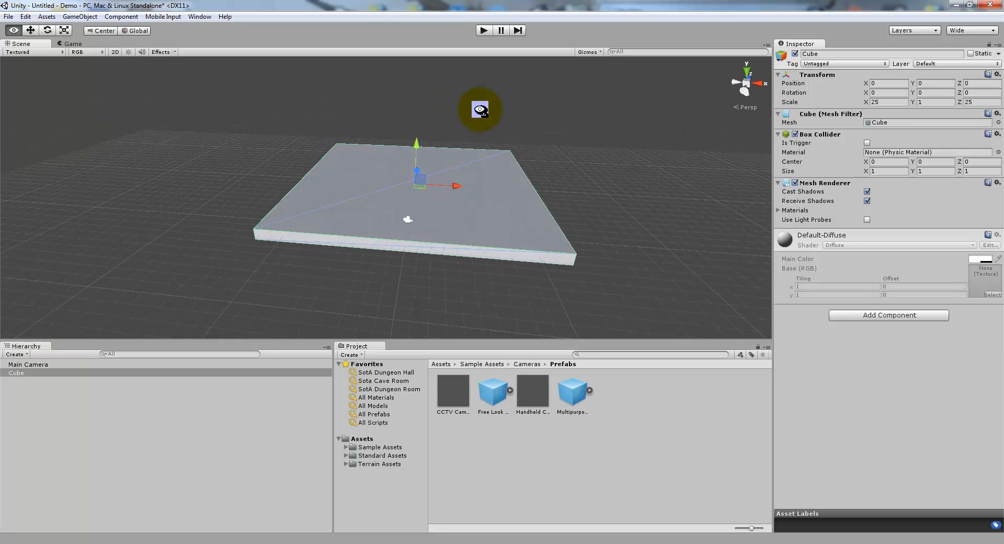
Step: Examine the slab close up and from a distance, then from either side and from different heights
scroll(479, 110, up, 10)
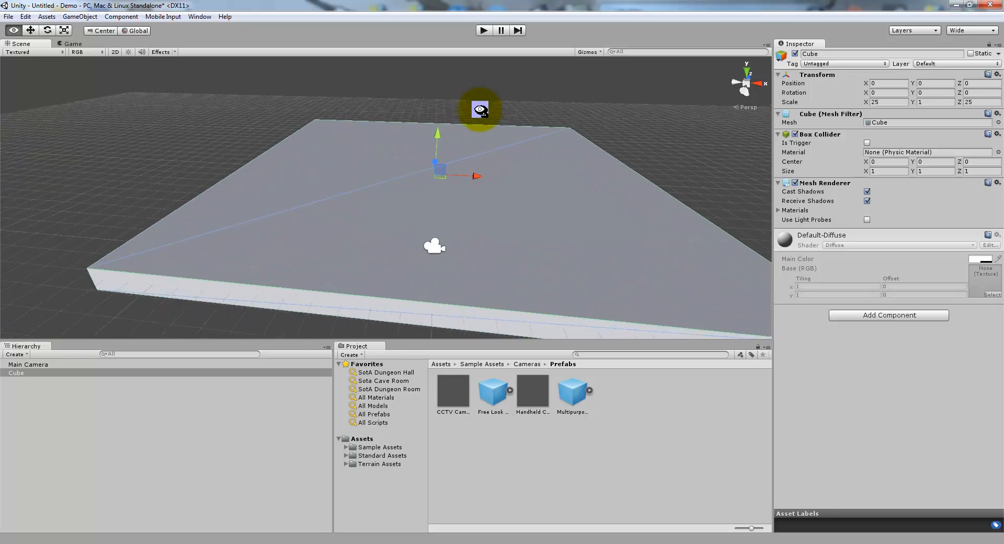
scroll(480, 110, down, 10)
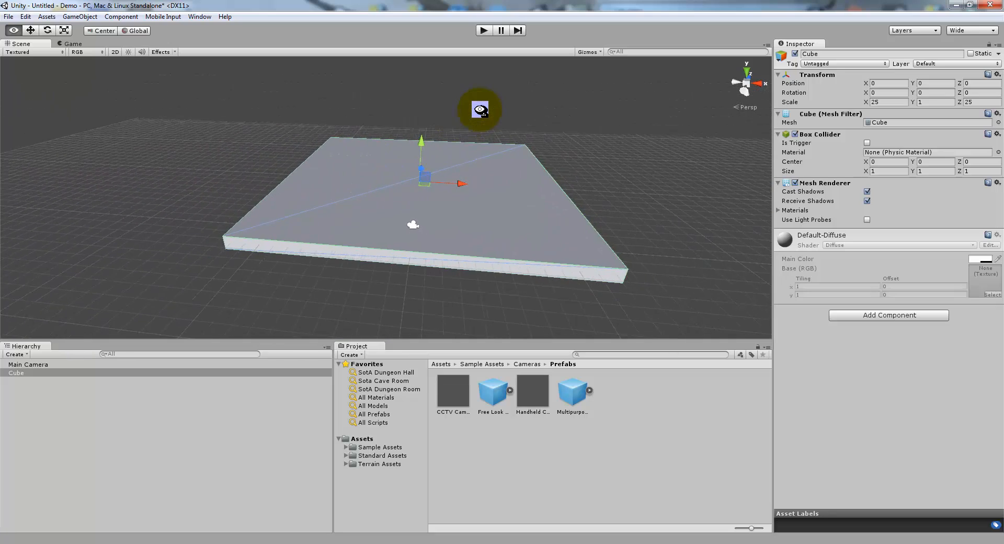
key(a)
key(d)
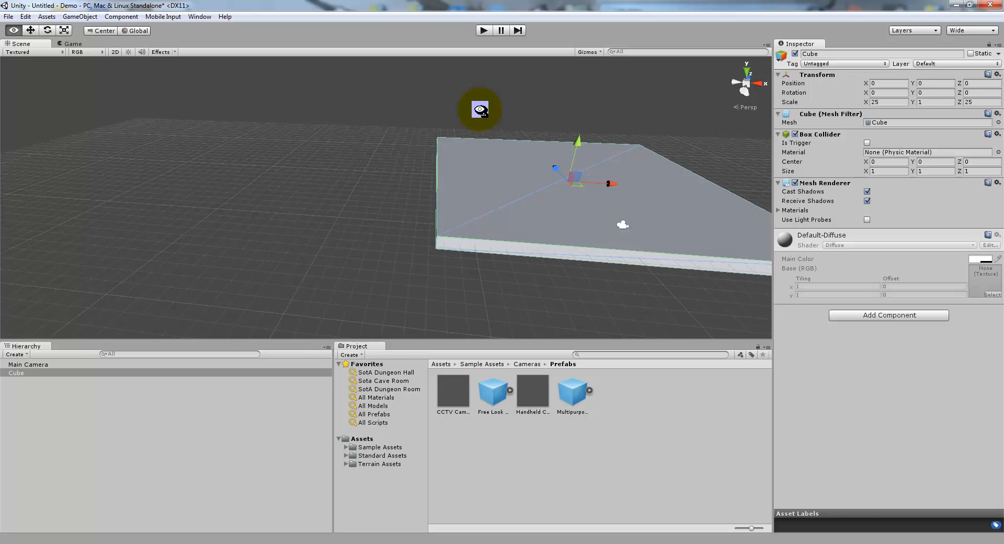
key(d)
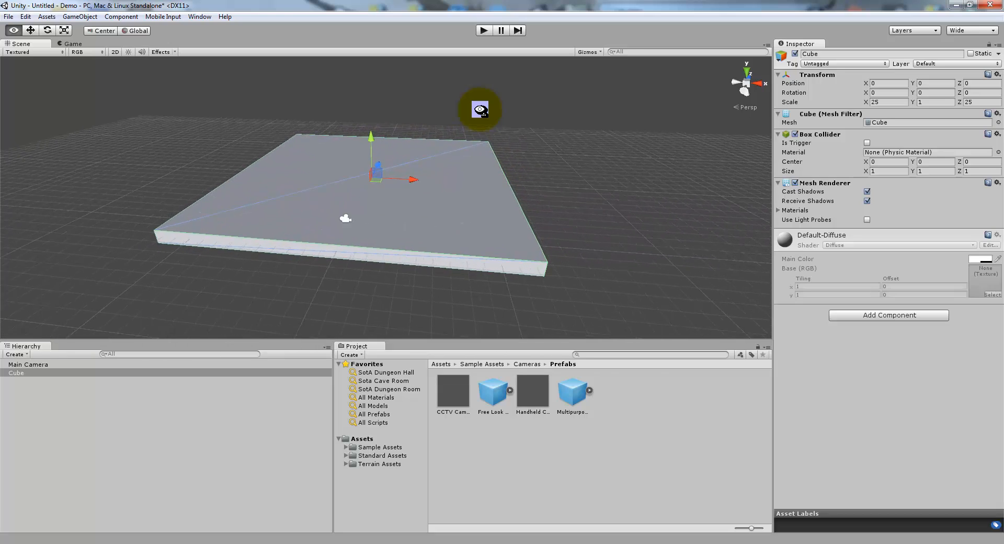
key(s)
key(q)
key(e)
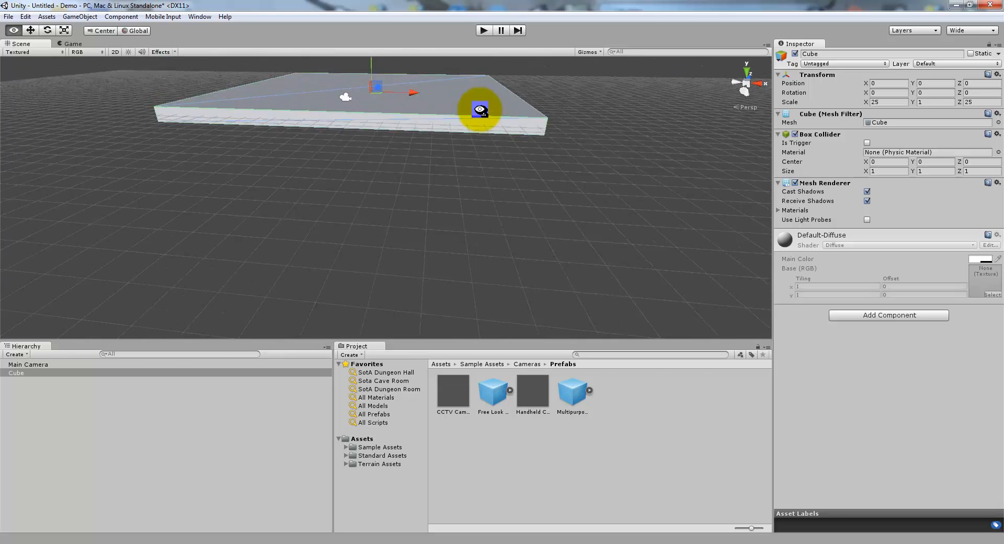
right_drag(480, 109, 88, 97)
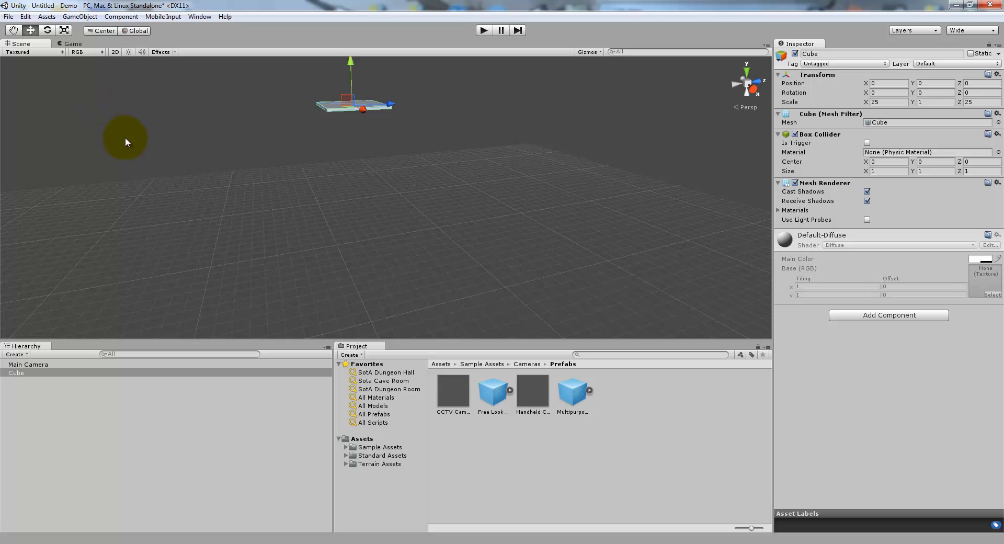
Step: Move the scene view away from the slab until it is out of sight, and bring it back by framing the cube
right_drag(126, 141, 100, 121)
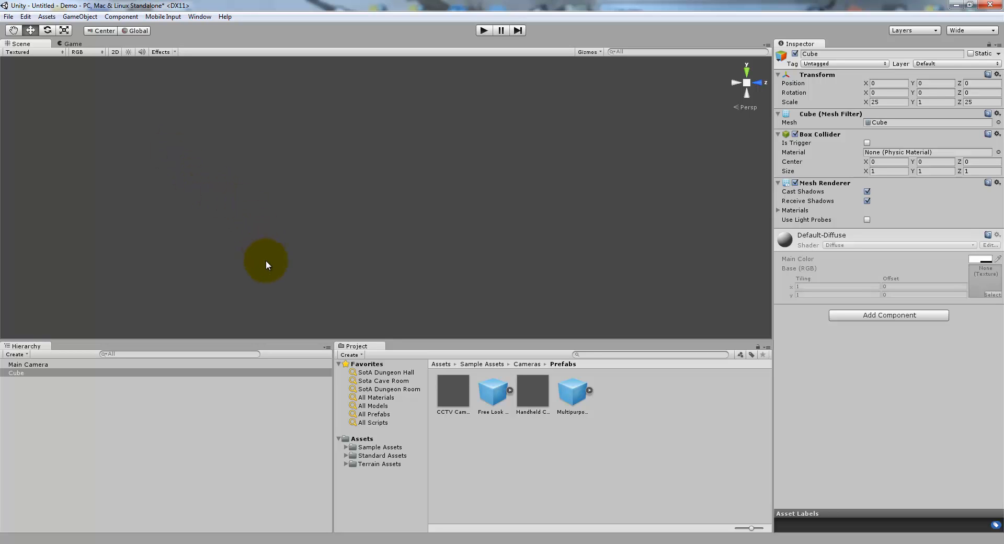
alt+drag(265, 259, 883, 269)
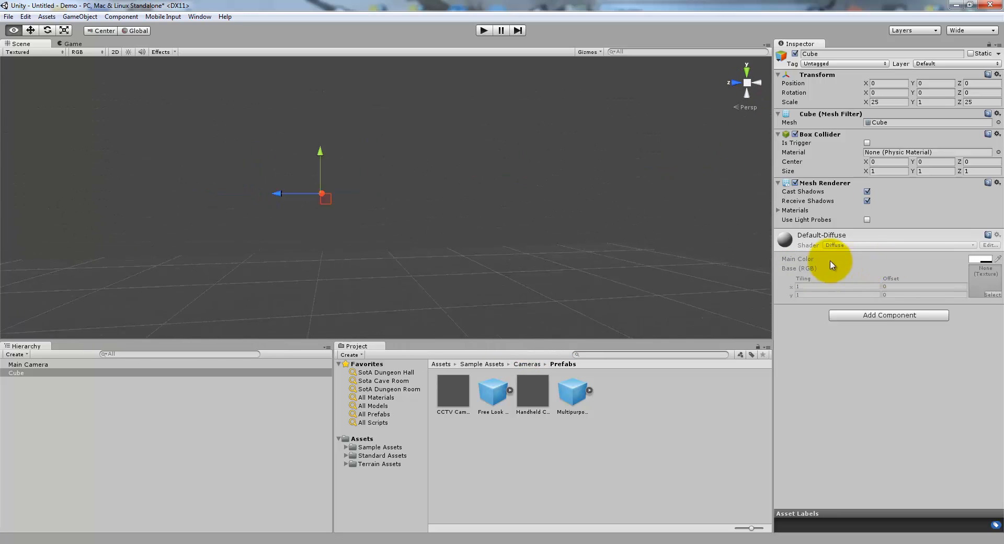
click(694, 163)
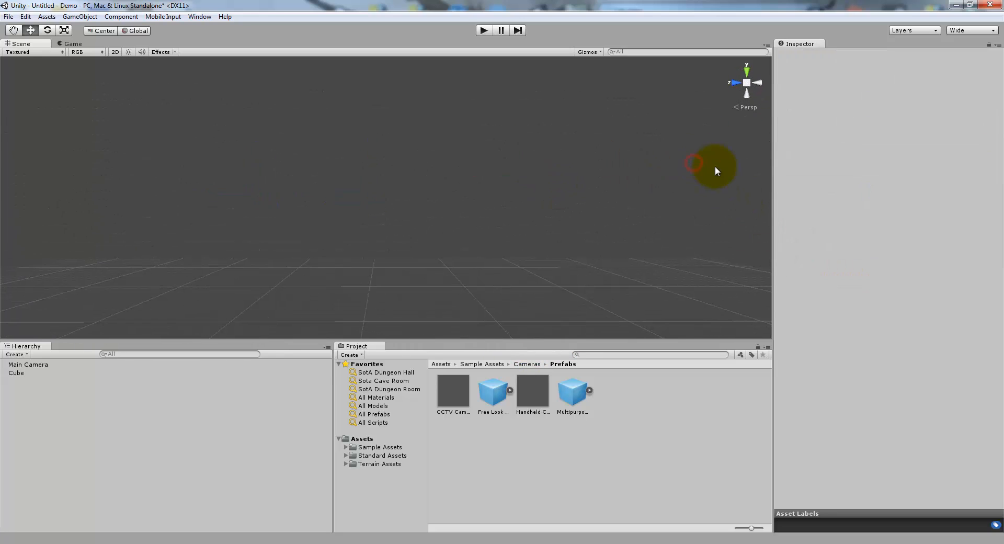
mouse_move(730, 170)
alt+mouse_down()
mouse_move(628, 197)
mouse_move(682, 158)
mouse_move(732, 168)
alt+mouse_up()
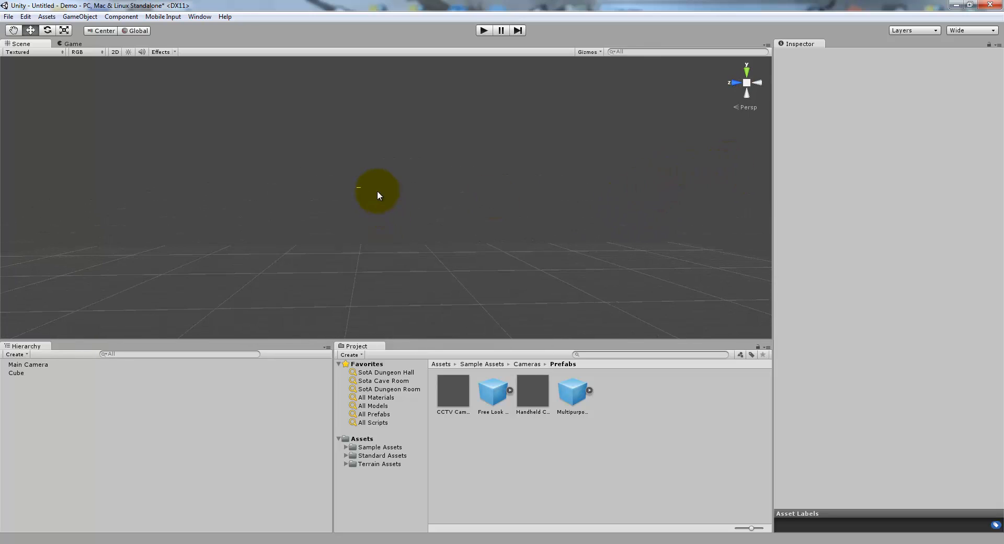
alt+drag(359, 186, 305, 204)
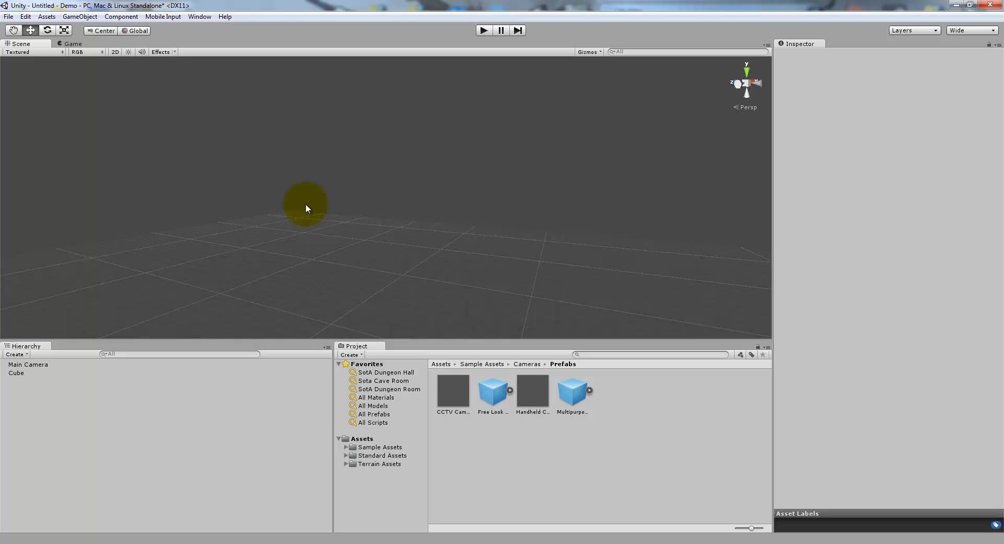
double_click(16, 374)
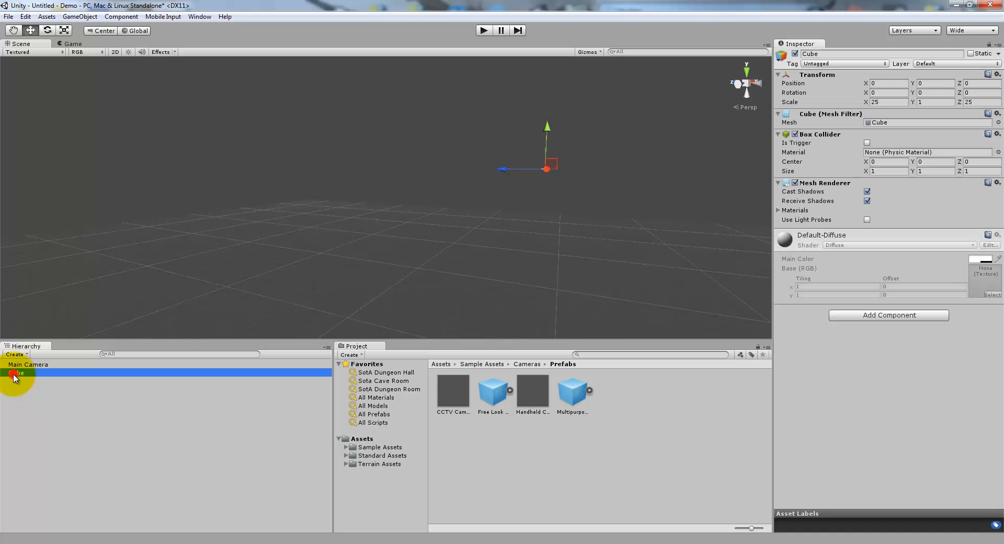
Step: Frame the main camera and the cube alternately in the scene view, ending on the cube, and view the slab from above
click(41, 366)
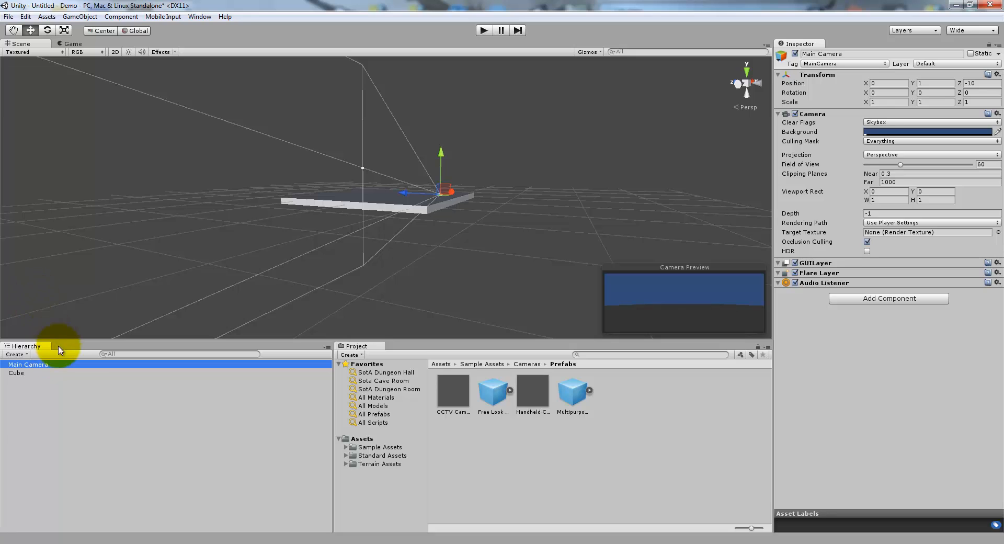
click(75, 421)
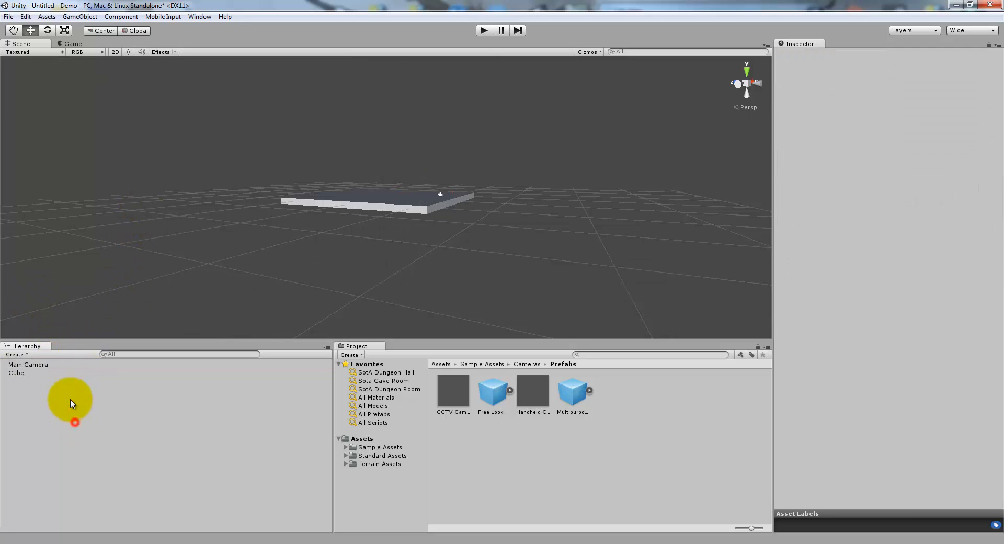
click(55, 374)
click(43, 363)
key(f)
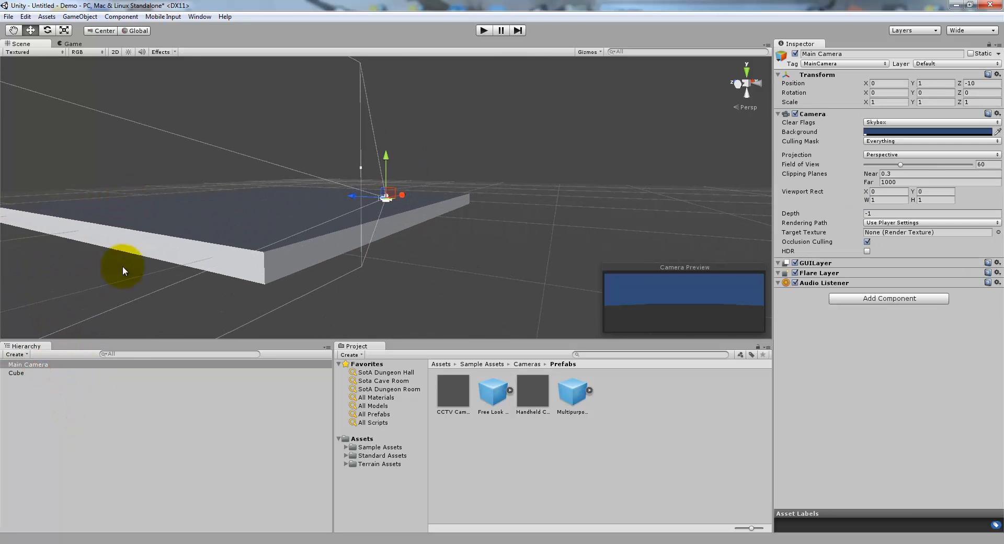
click(67, 373)
key(f)
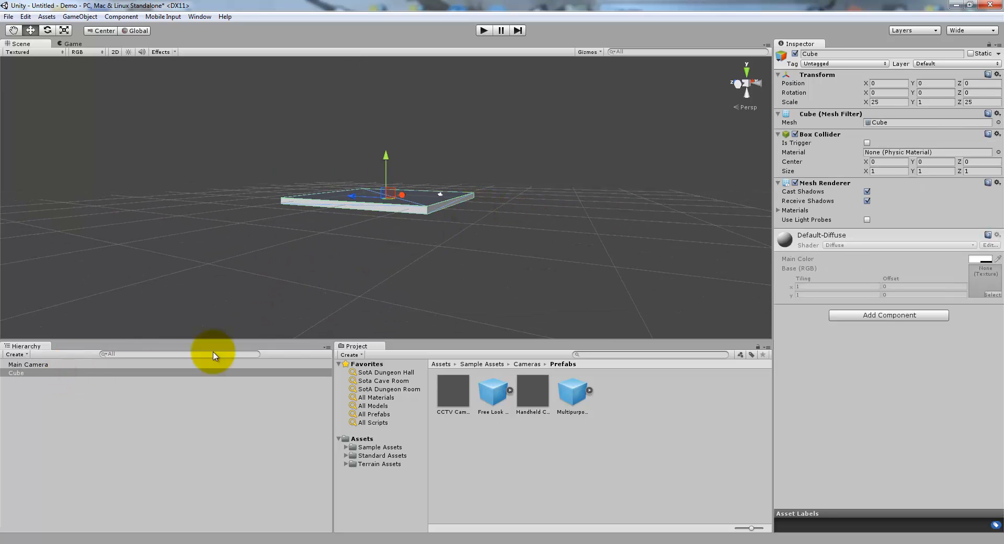
click(164, 364)
key(f)
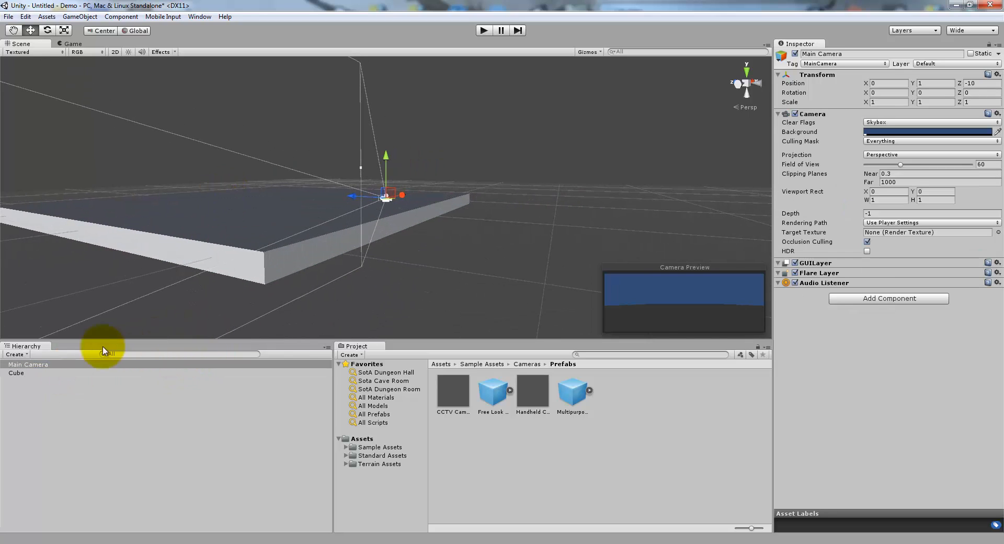
click(36, 372)
key(f)
alt+drag(240, 178, 439, 244)
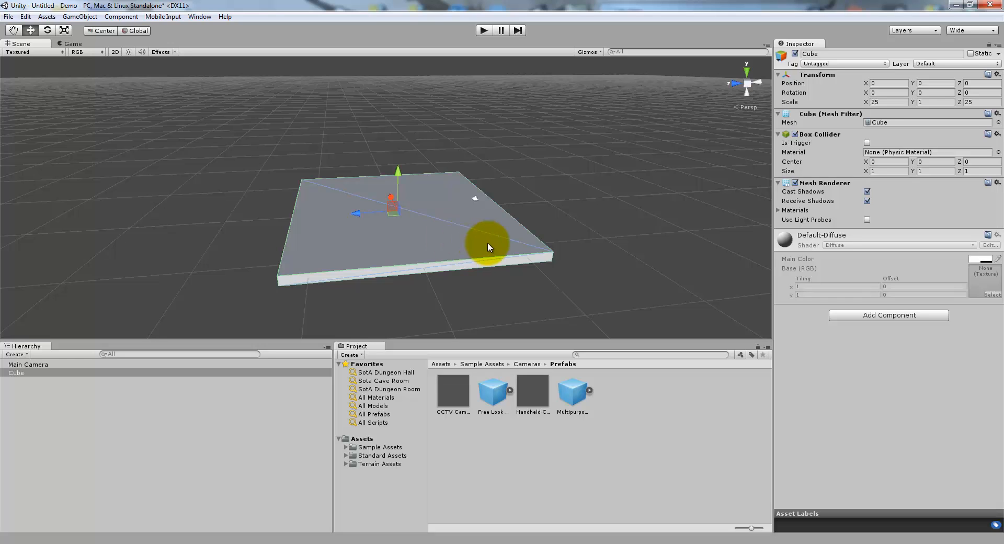
Step: Open the render settings and switch the scene view to use the scene's own lighting
right_drag(459, 205, 460, 162)
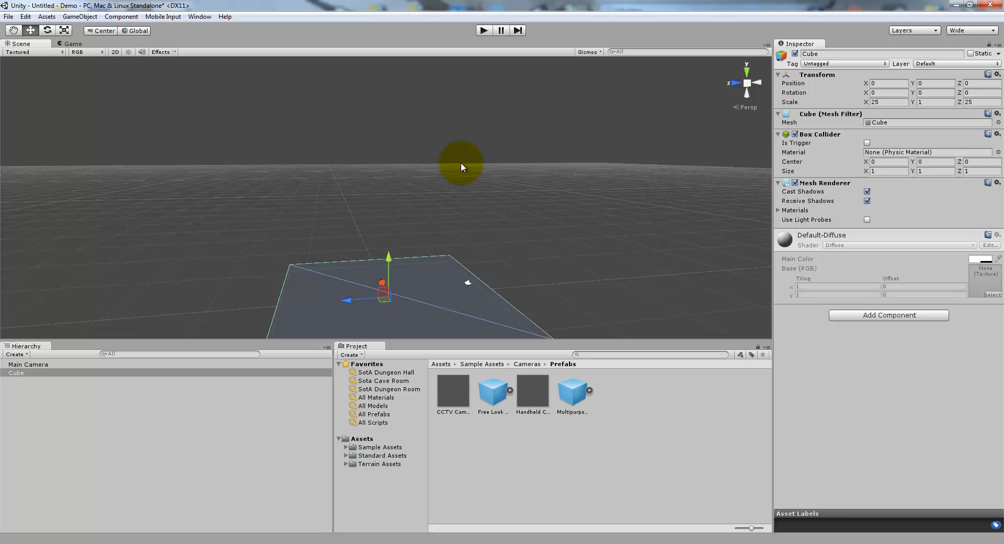
click(25, 16)
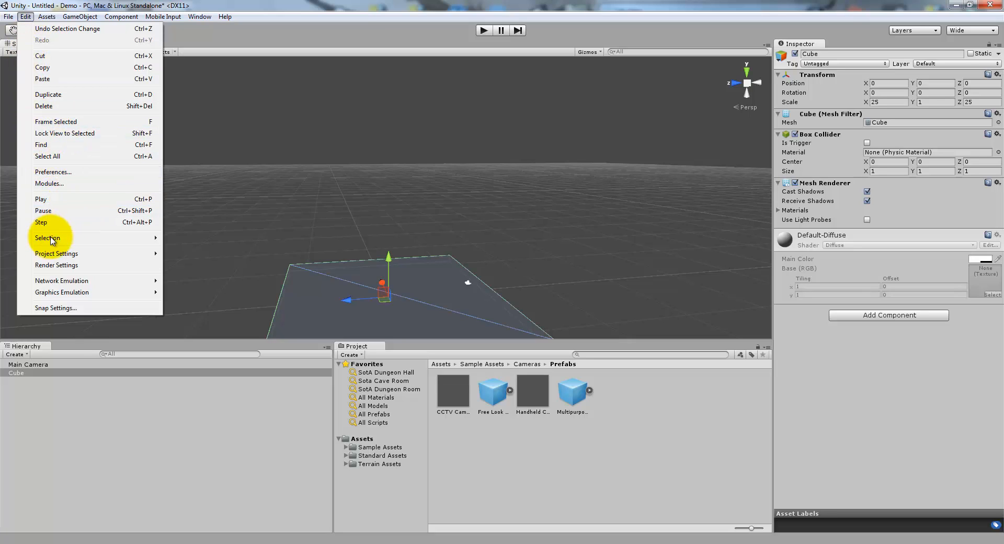
click(56, 265)
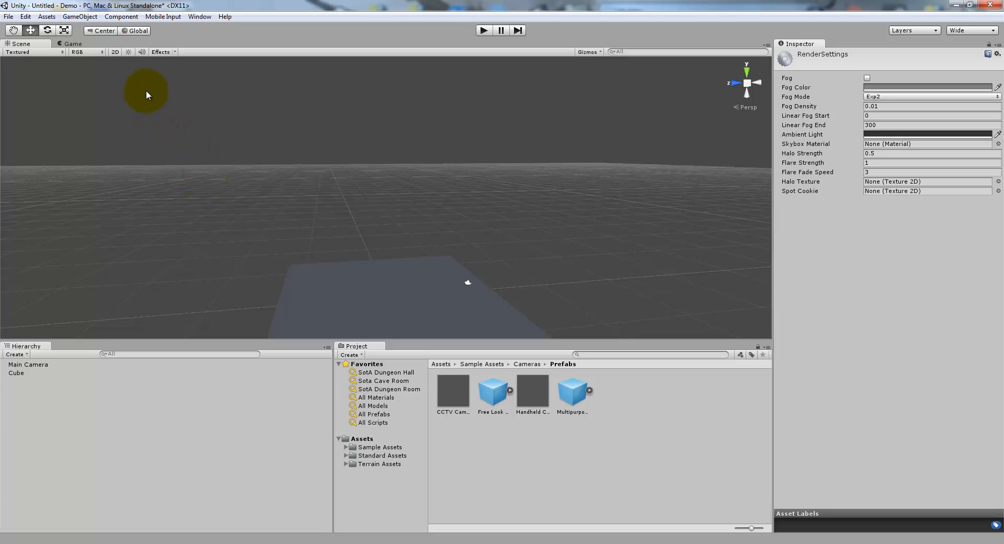
click(128, 53)
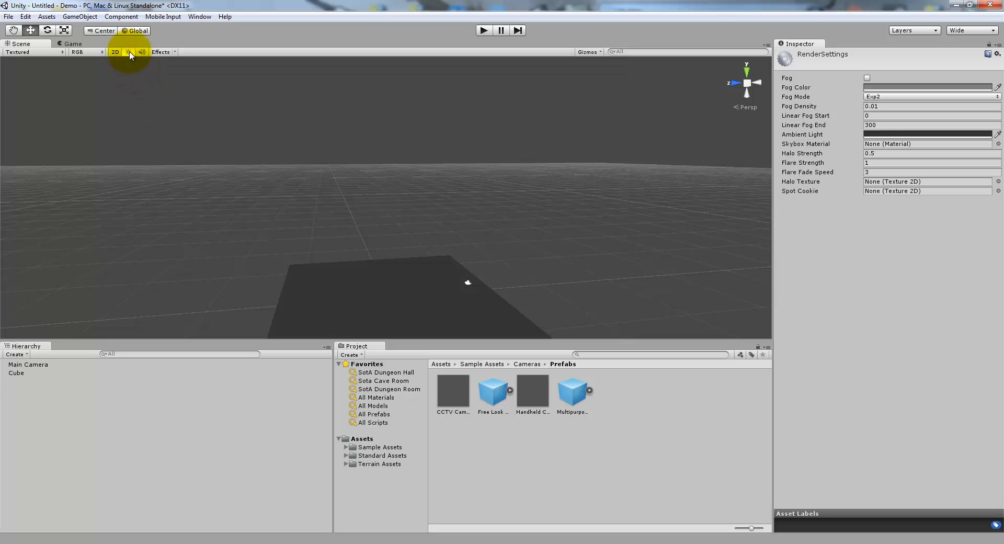
right_drag(159, 142, 214, 217)
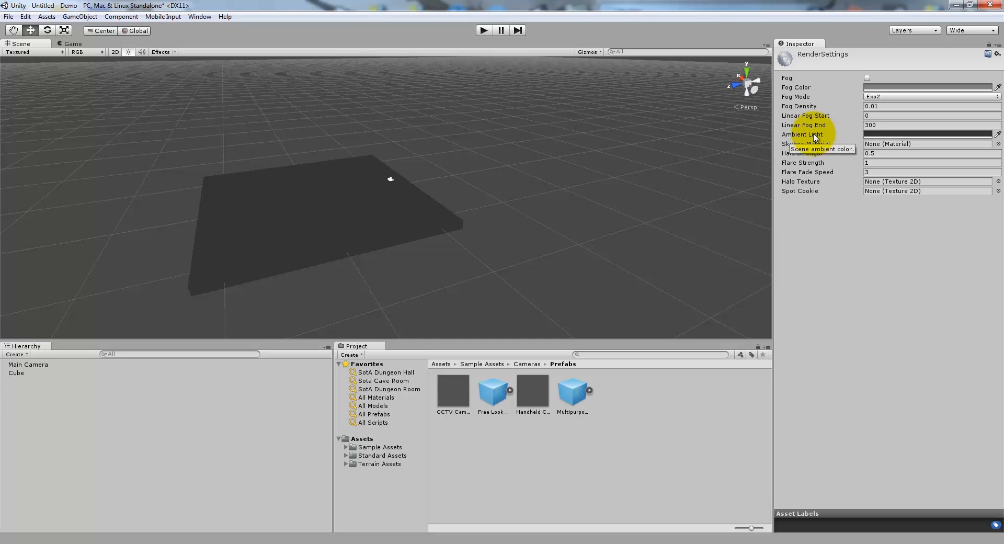
Step: Try red, white and black as the ambient light colour, and settle on dark grey with R, G and B at 71
click(898, 132)
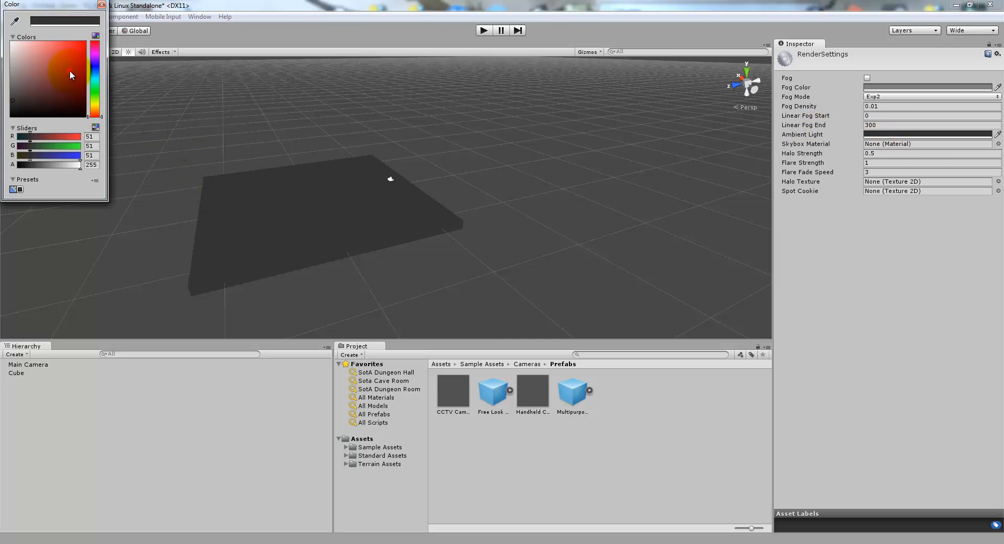
click(84, 43)
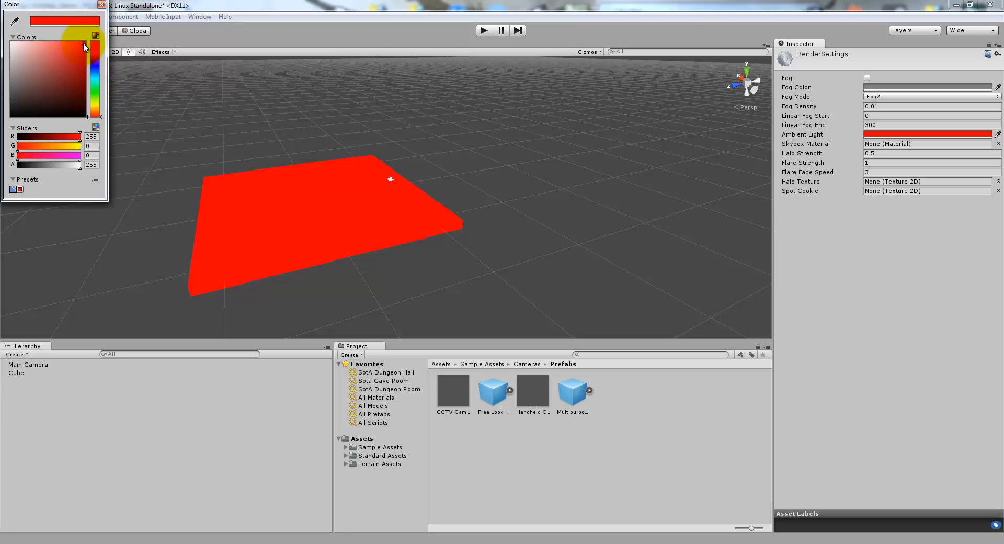
mouse_move(82, 65)
mouse_down()
mouse_move(1, 89)
mouse_move(2, 25)
mouse_up()
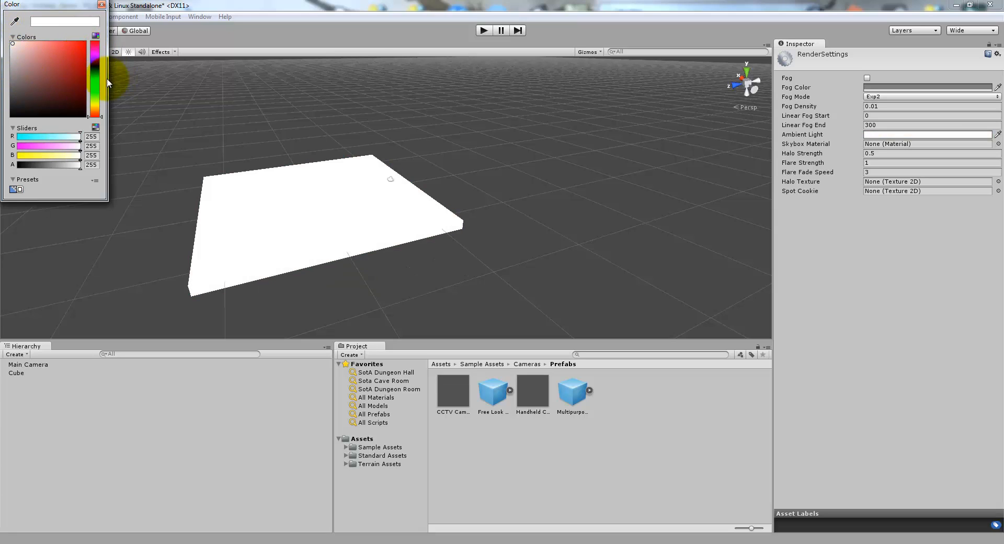
click(15, 43)
drag(12, 56, 41, 167)
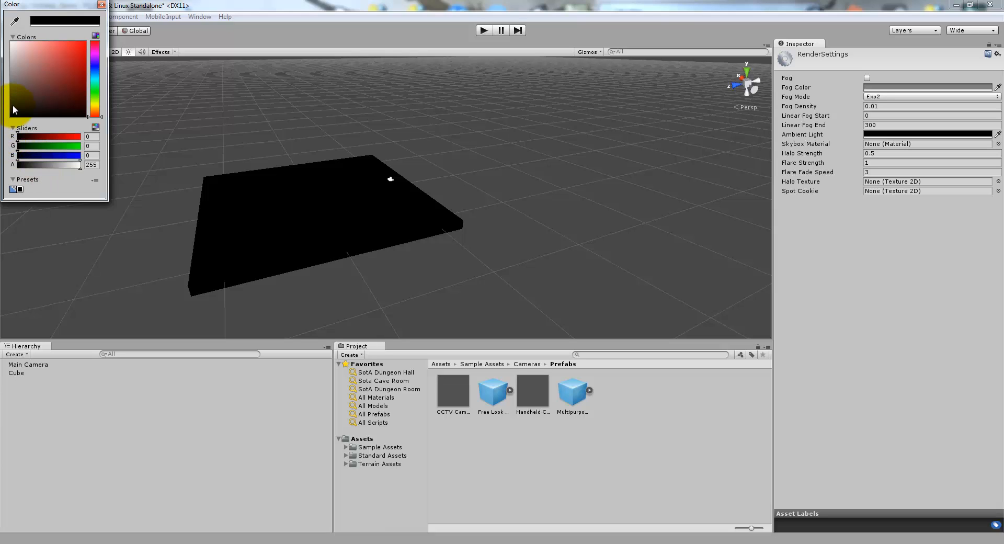
mouse_move(12, 105)
mouse_down()
mouse_move(8, 88)
mouse_move(7, 97)
mouse_up()
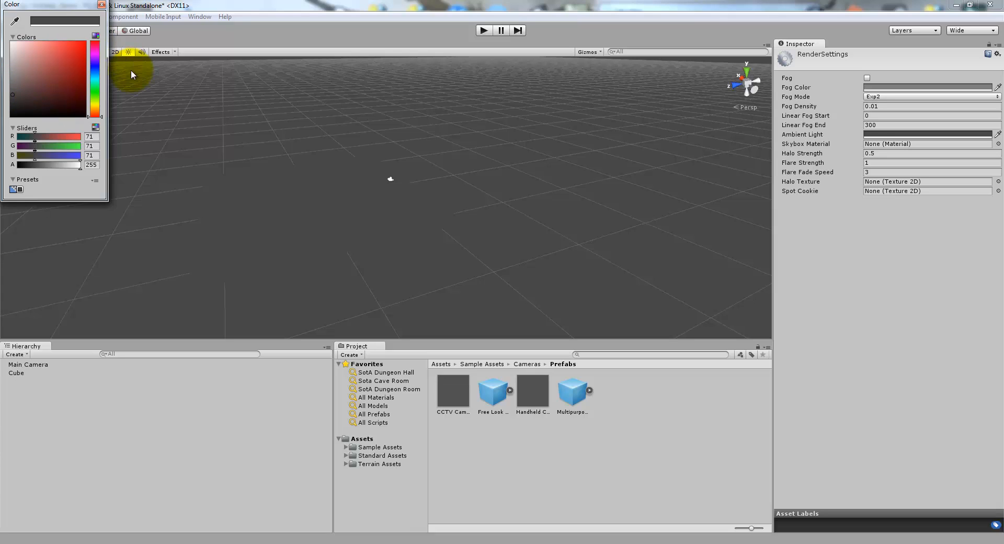
click(102, 5)
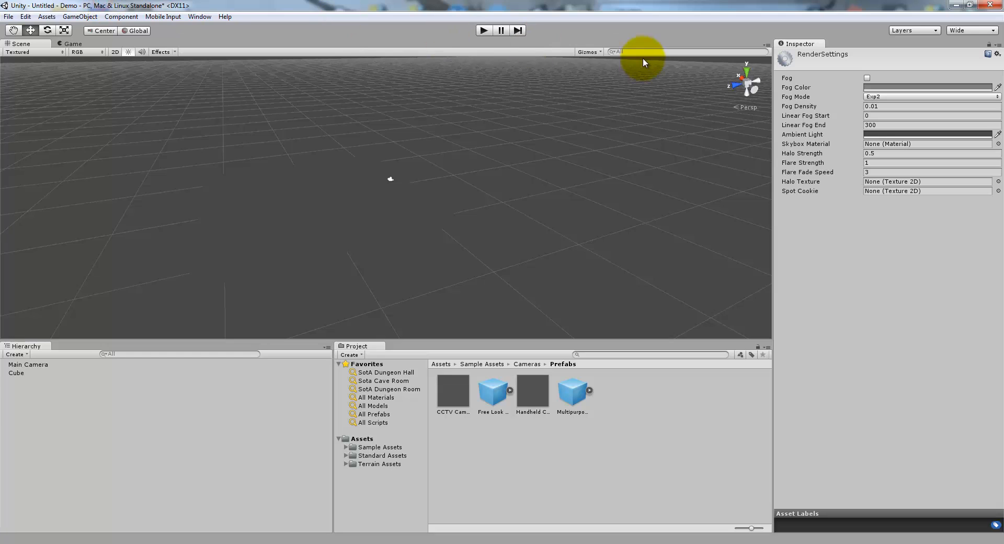
Step: Try the banyanbranches material as the scene's skybox and look around at it
right_drag(650, 197, 679, 83)
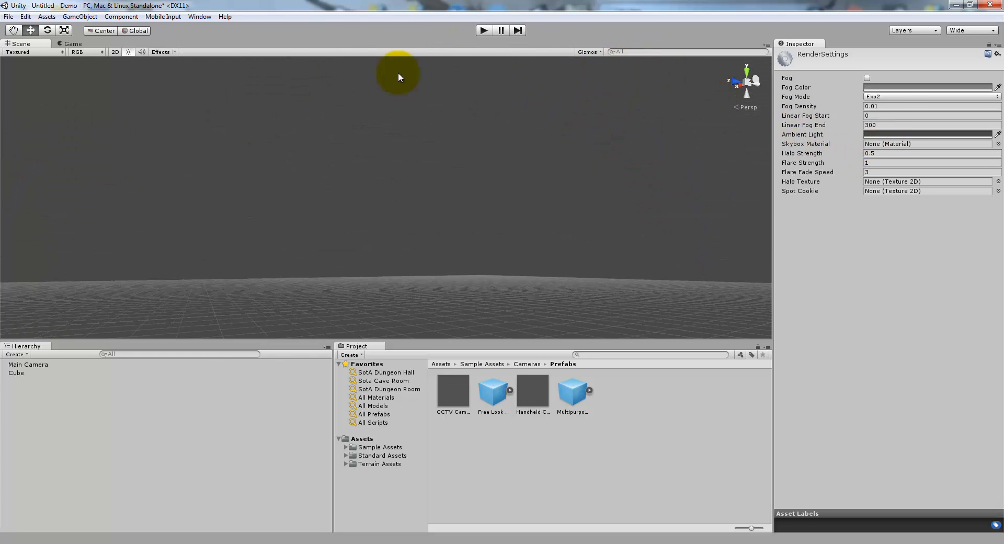
right_drag(616, 129, 278, 299)
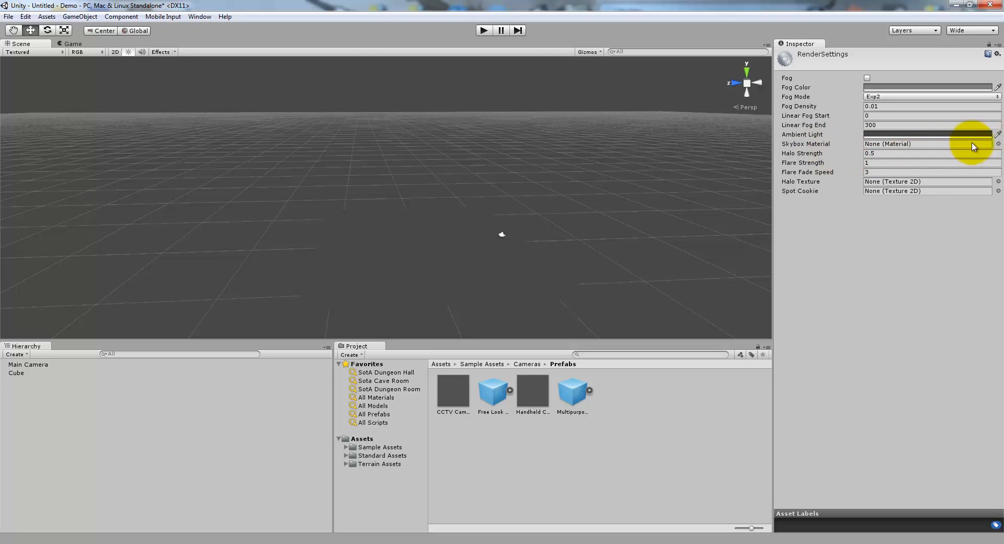
click(997, 144)
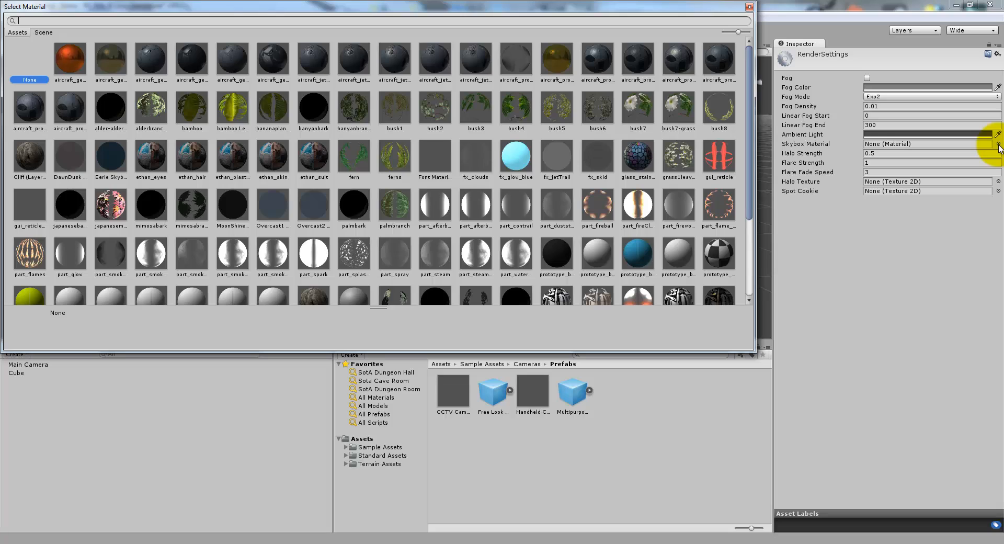
click(365, 103)
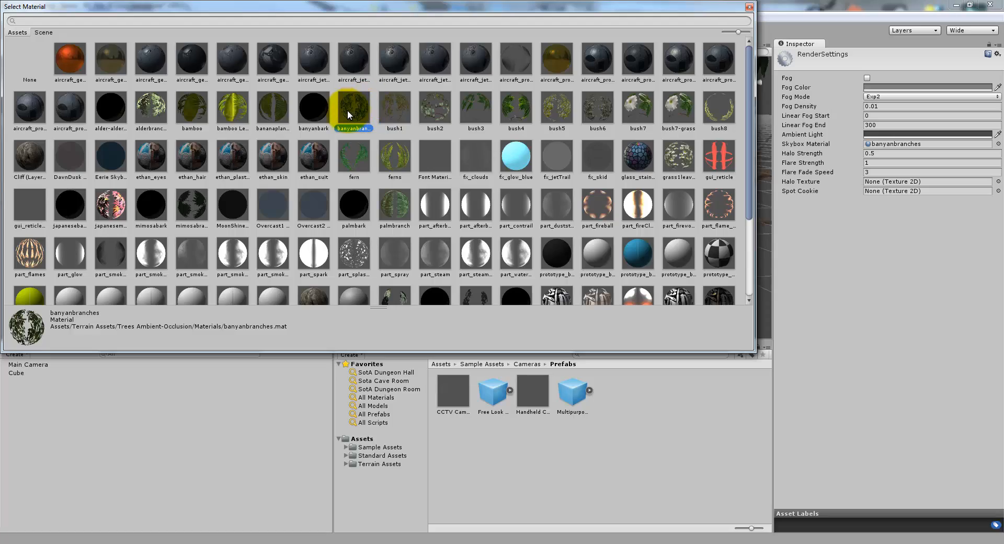
double_click(354, 106)
right_drag(424, 251, 520, 282)
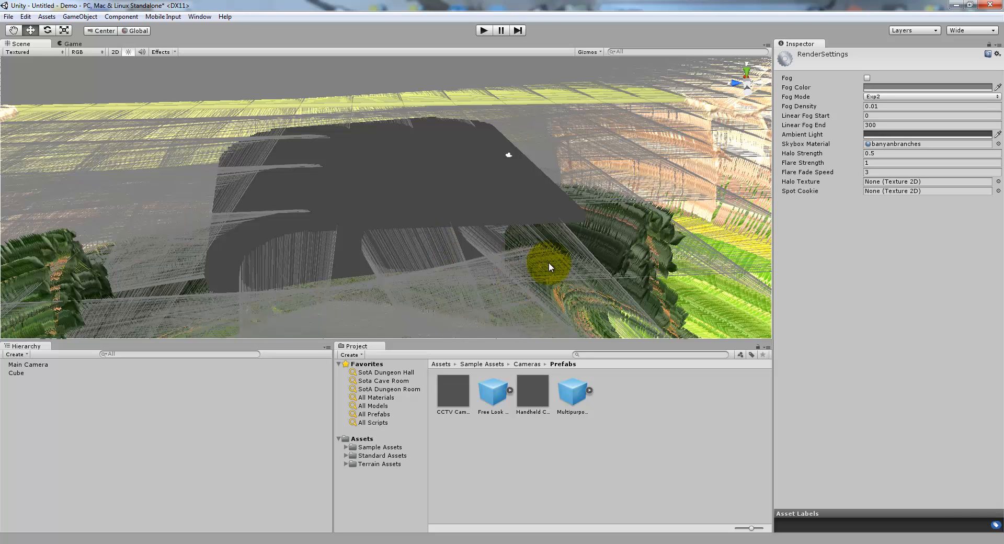
Step: Set the skybox material to Eerie Skybox and look over the slab against it
click(998, 144)
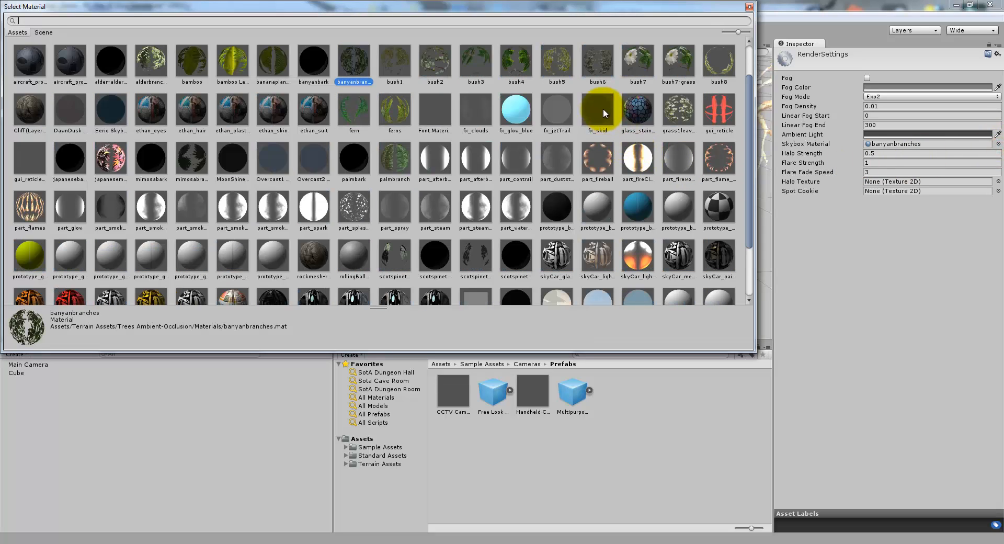
click(108, 108)
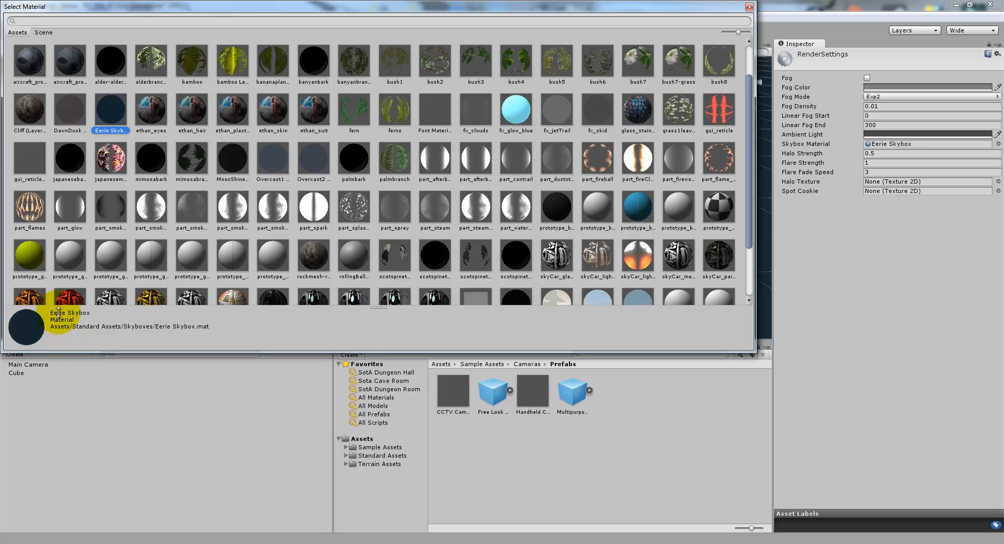
double_click(112, 108)
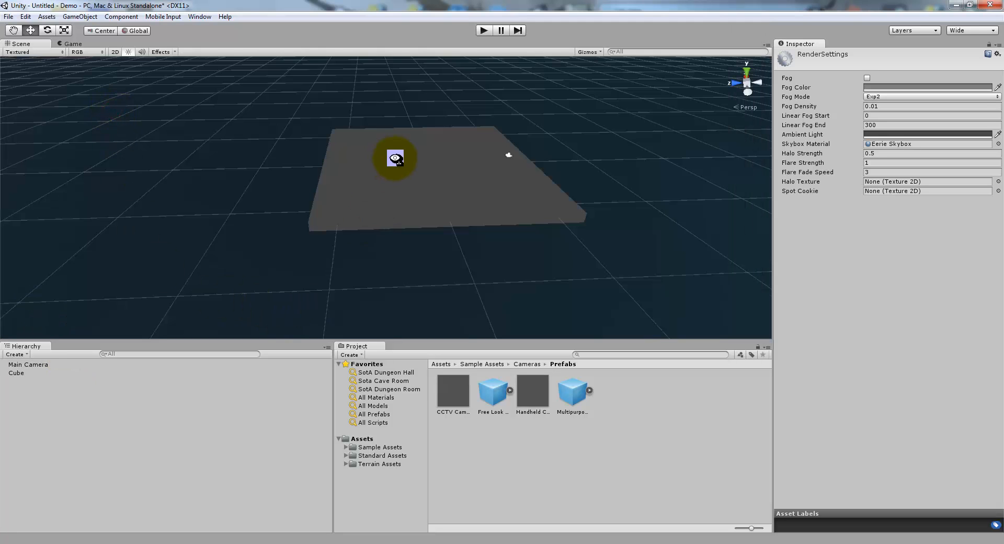
right_drag(393, 157, 401, 224)
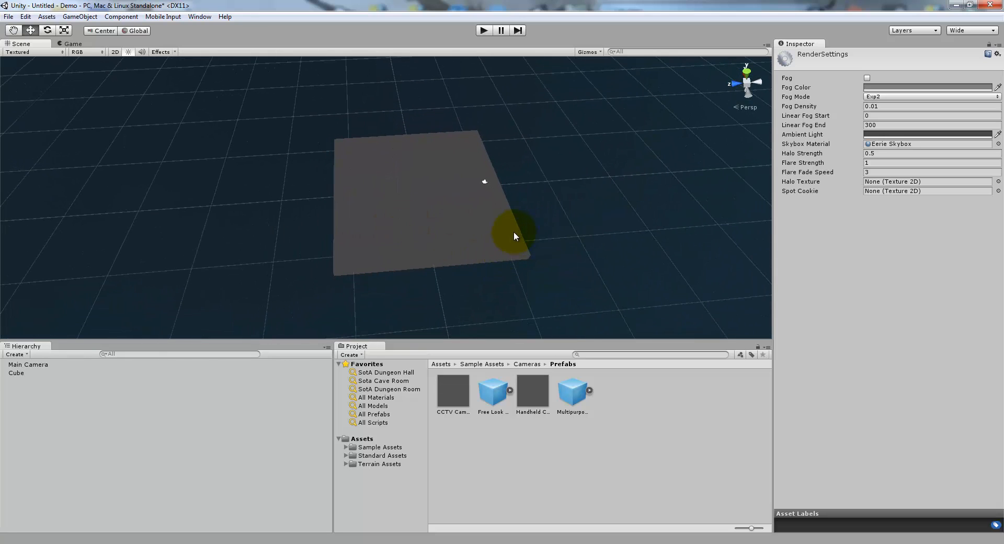
right_drag(217, 152, 306, 170)
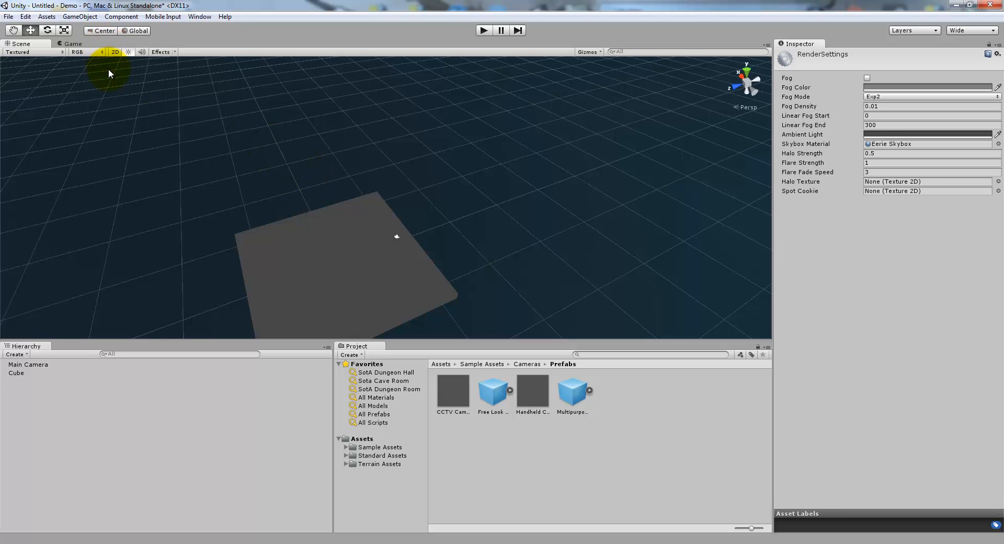
Step: Add a directional light to the scene
click(79, 16)
mouse_move(93, 54)
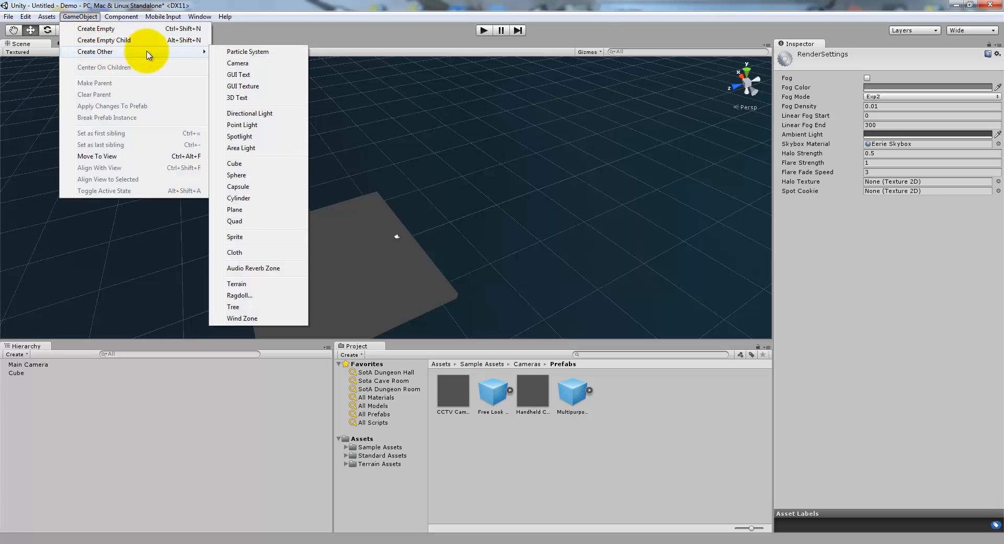
click(276, 114)
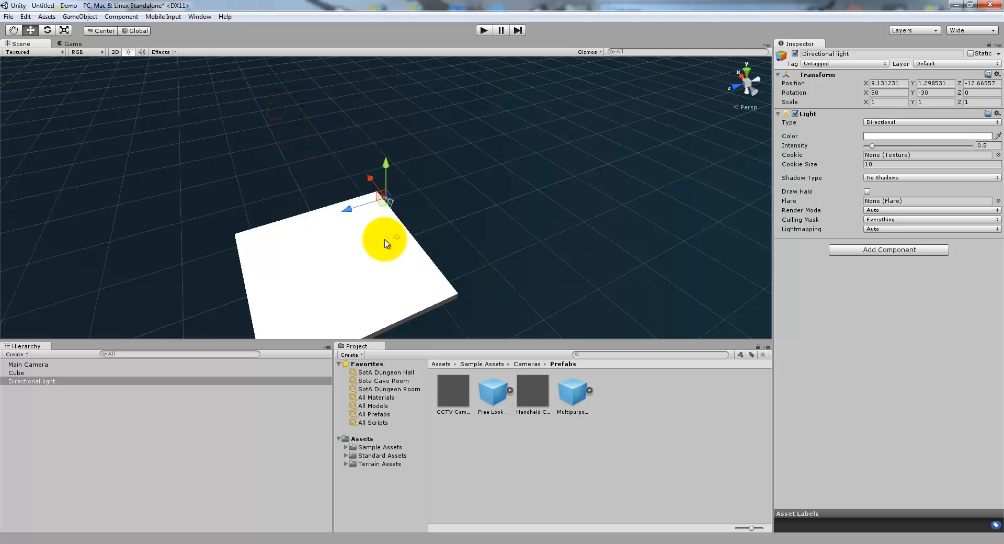
Step: Move the directional light out past the edge of the slab, to about X 22.2, Y -0.1, Z -1.5
right_drag(473, 231, 430, 189)
key(s)
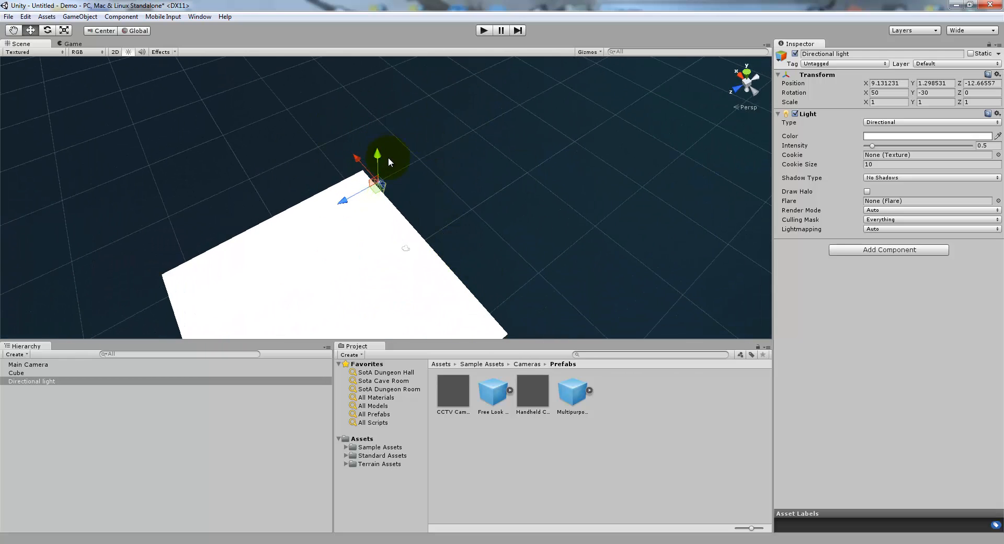
drag(388, 157, 368, 120)
right_drag(368, 120, 324, 136)
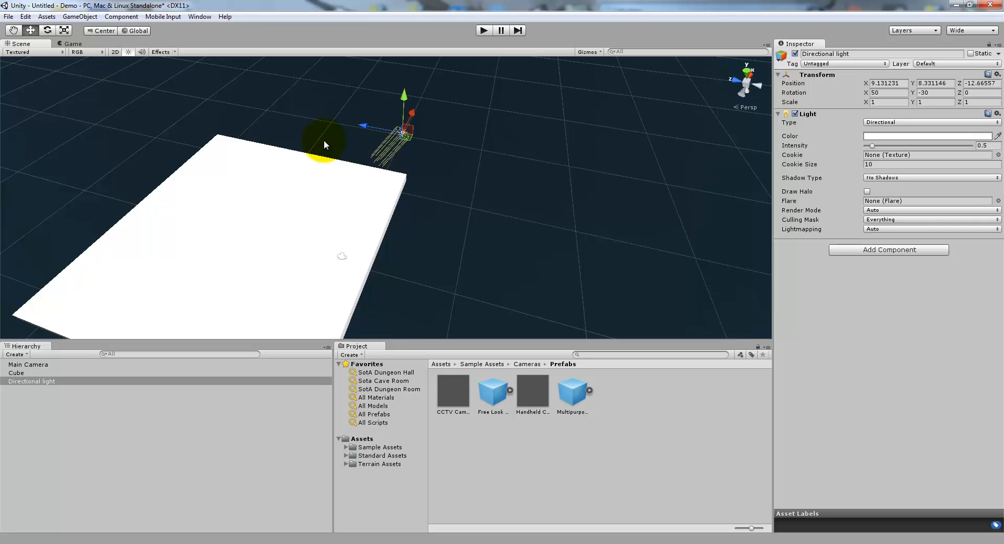
drag(405, 137, 296, 131)
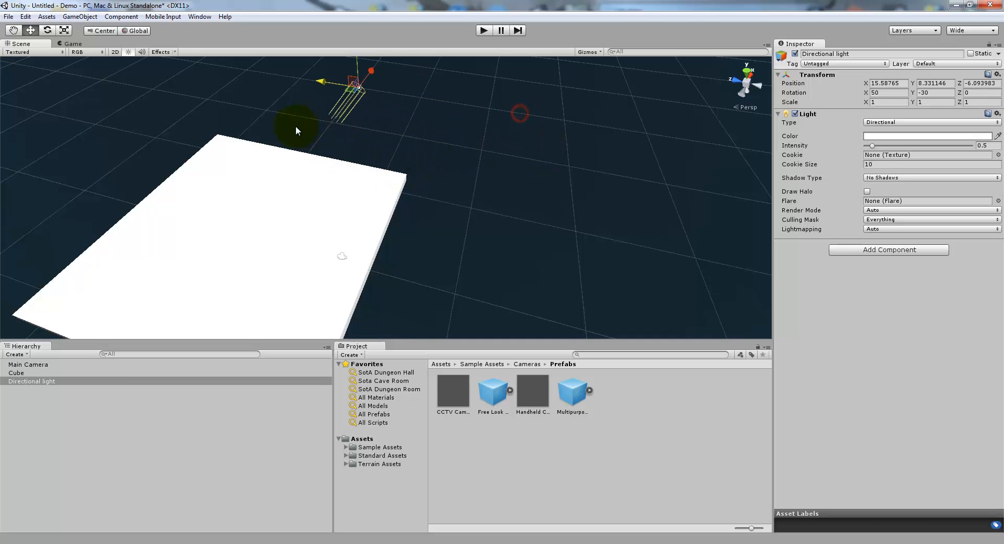
alt+drag(346, 188, 225, 161)
drag(488, 154, 606, 215)
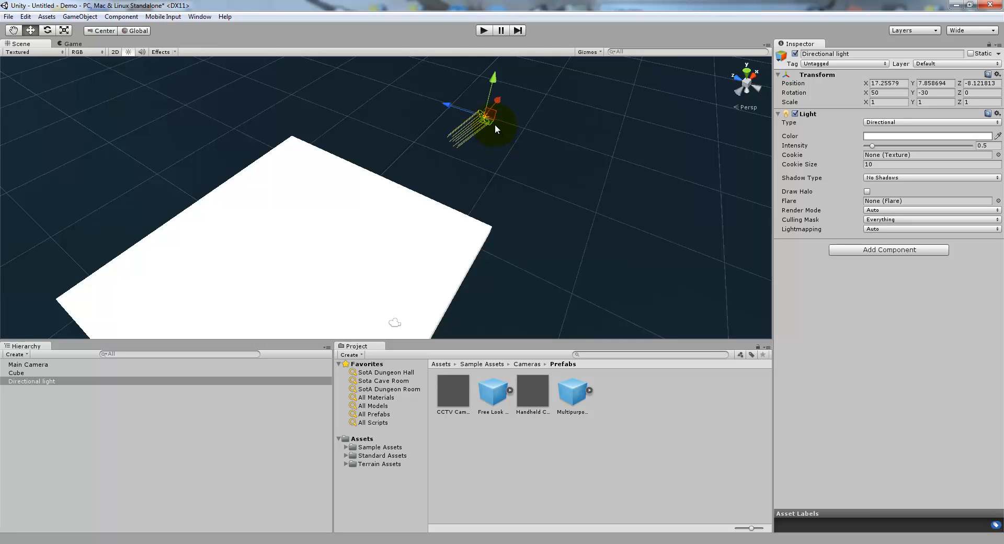
drag(488, 120, 320, 181)
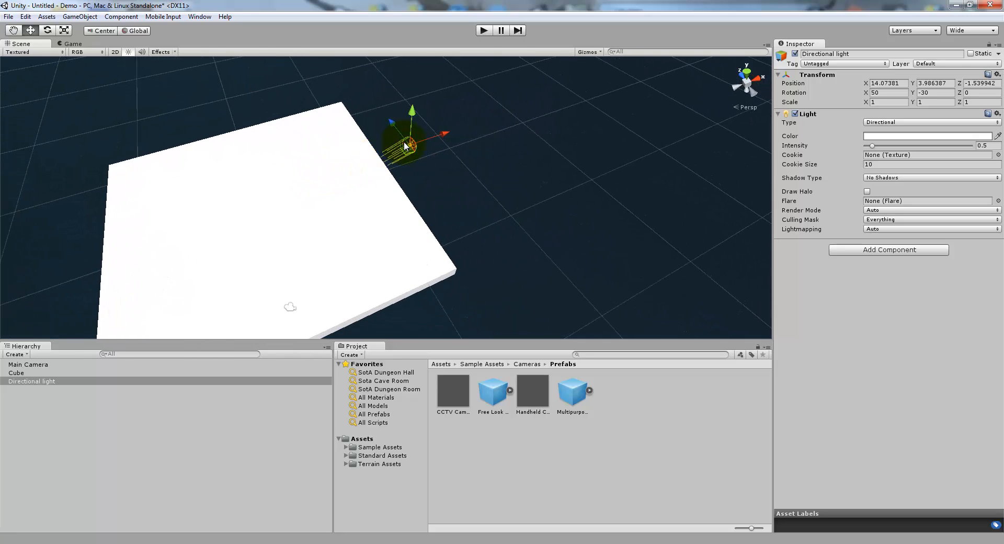
drag(405, 146, 470, 150)
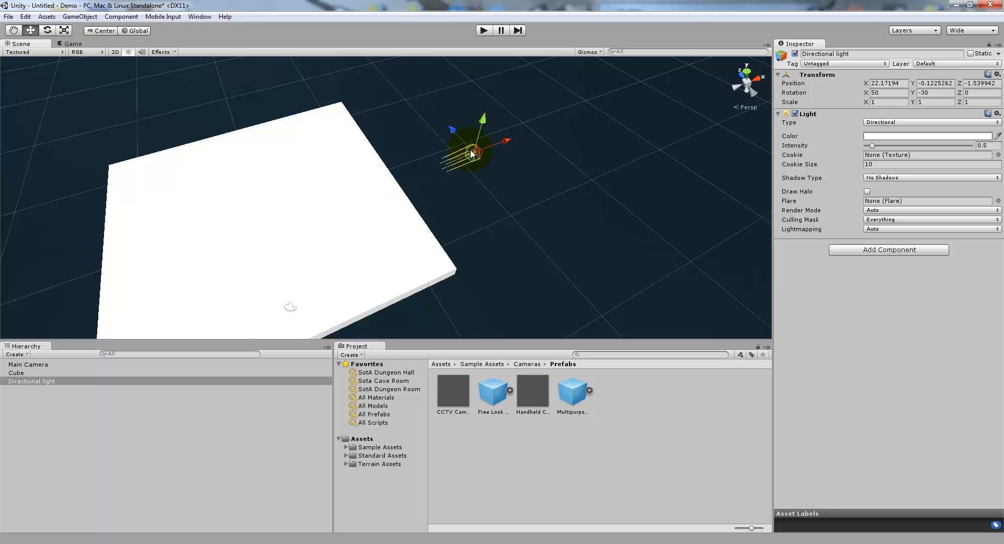
alt+drag(316, 250, 459, 247)
Step: Cycle through the Move, Rotate and Scale tools to compare their gizmos on the directional light, ending on Move
click(30, 30)
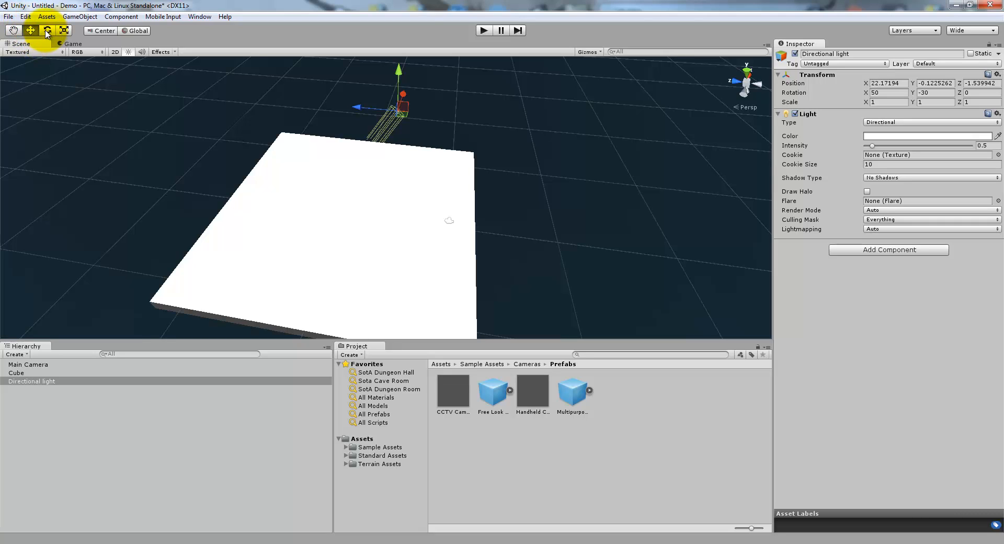
click(47, 32)
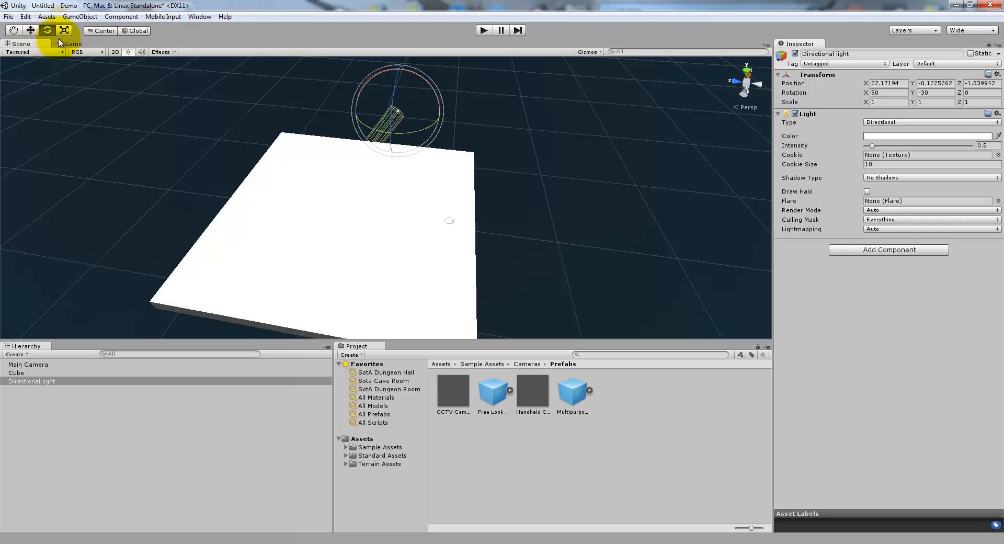
click(31, 30)
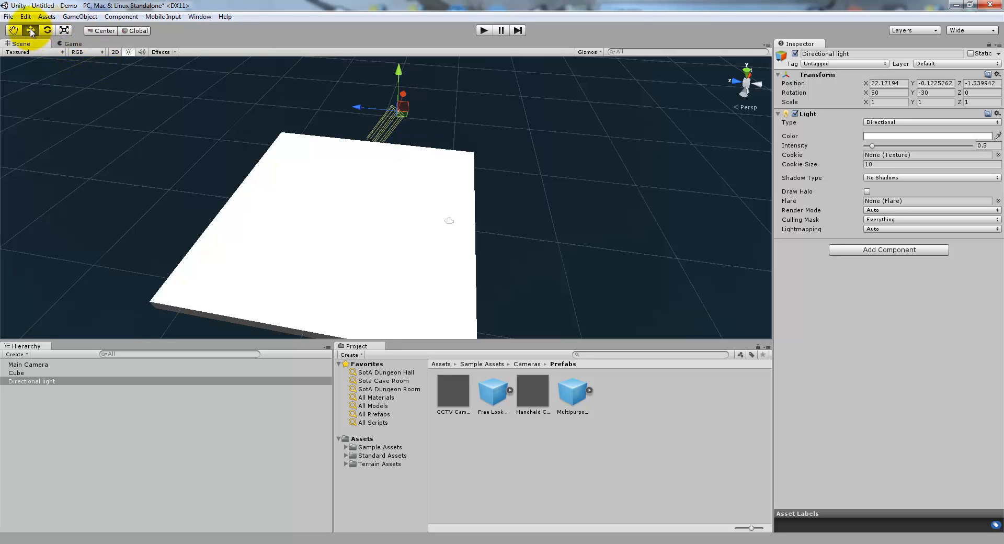
key(e)
key(r)
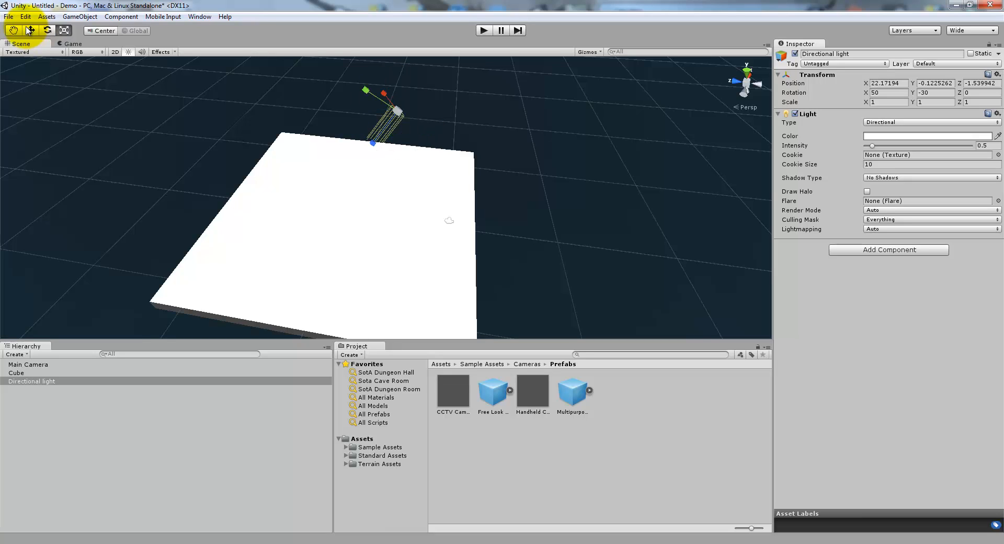
key(w)
key(e)
key(r)
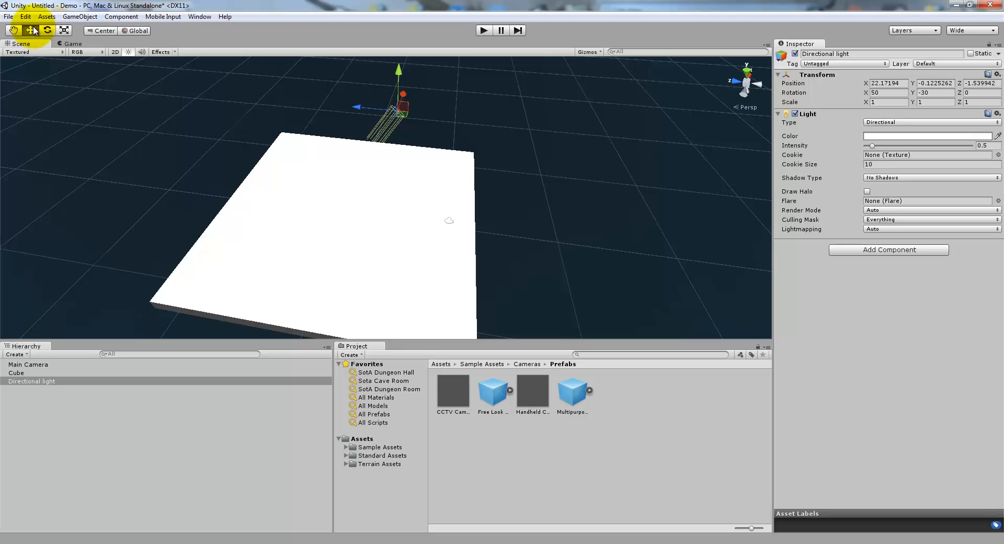
key(e)
key(r)
key(e)
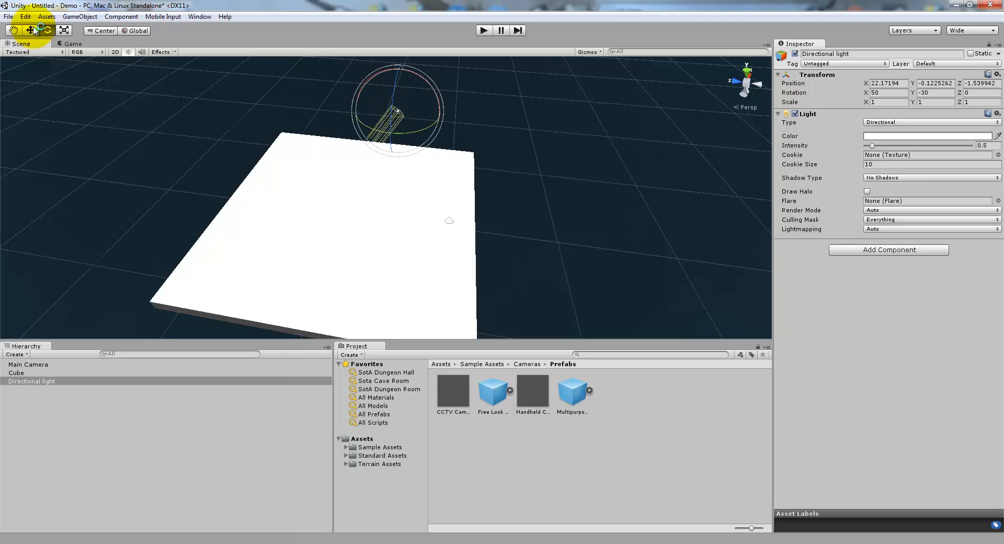
key(w)
key(e)
key(r)
key(e)
key(w)
key(r)
key(w)
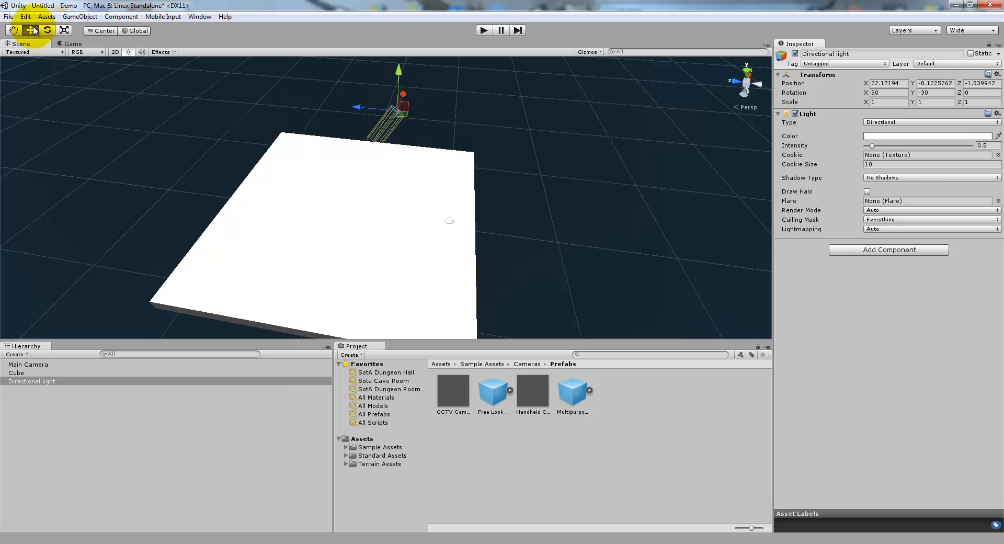
Step: Pan around the slab in the scene view with the Hand tool
click(13, 29)
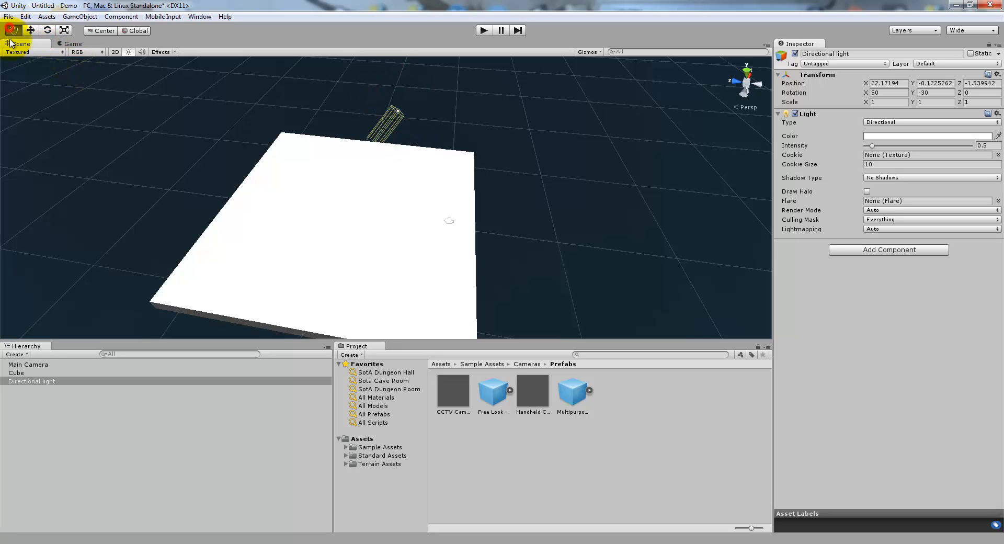
drag(356, 156, 619, 161)
drag(680, 199, 150, 132)
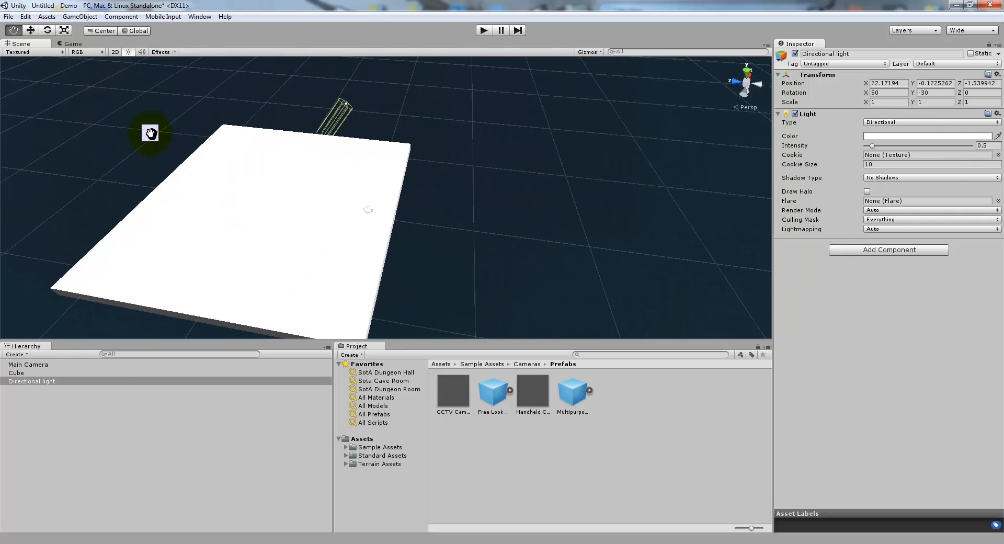
Step: Rotate the directional light freehand to about X 36.8, Y -18, Z 18.7 and look over the slab's shading
click(47, 30)
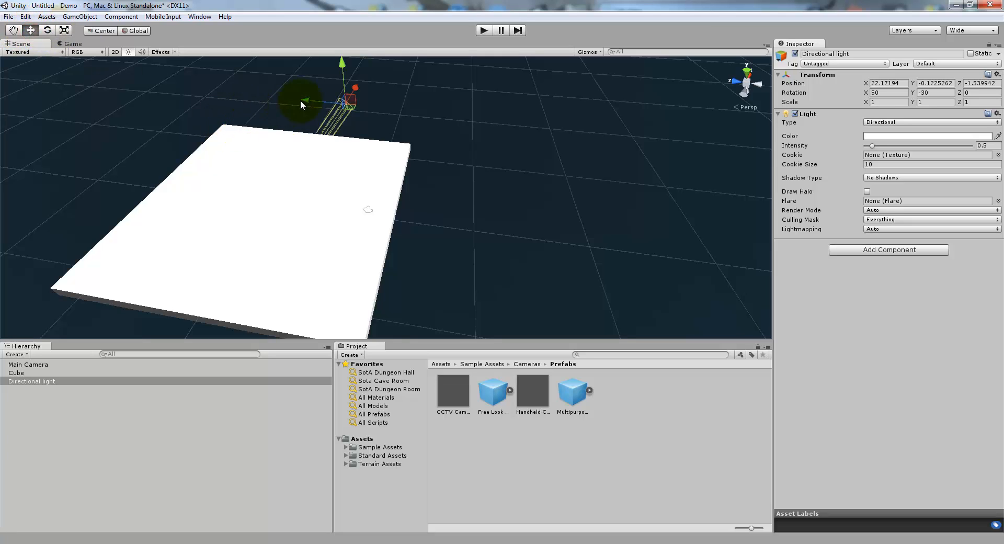
mouse_move(330, 104)
mouse_down()
mouse_move(327, 74)
mouse_move(343, 116)
mouse_up()
mouse_move(378, 80)
mouse_down()
mouse_move(402, 93)
mouse_move(391, 91)
mouse_up()
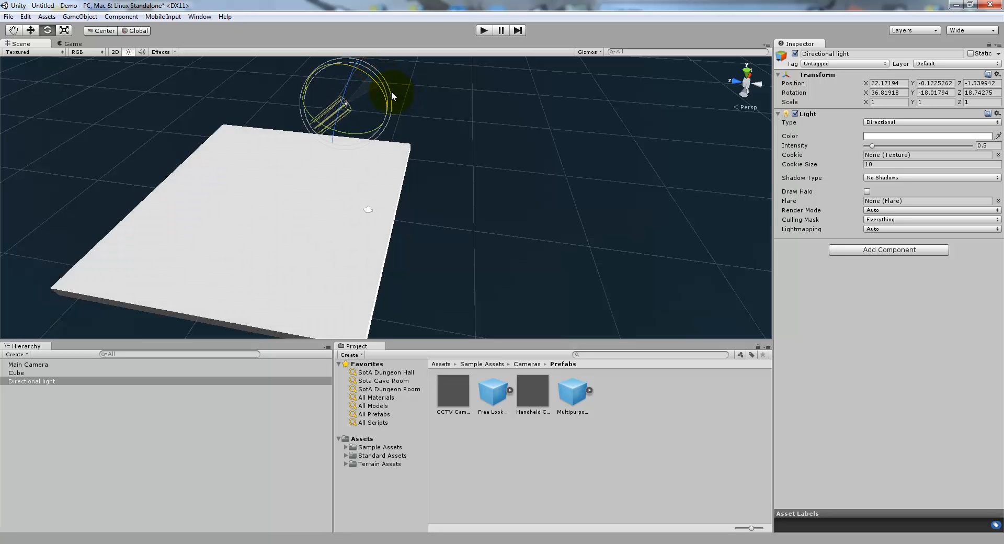
alt+drag(398, 146, 322, 162)
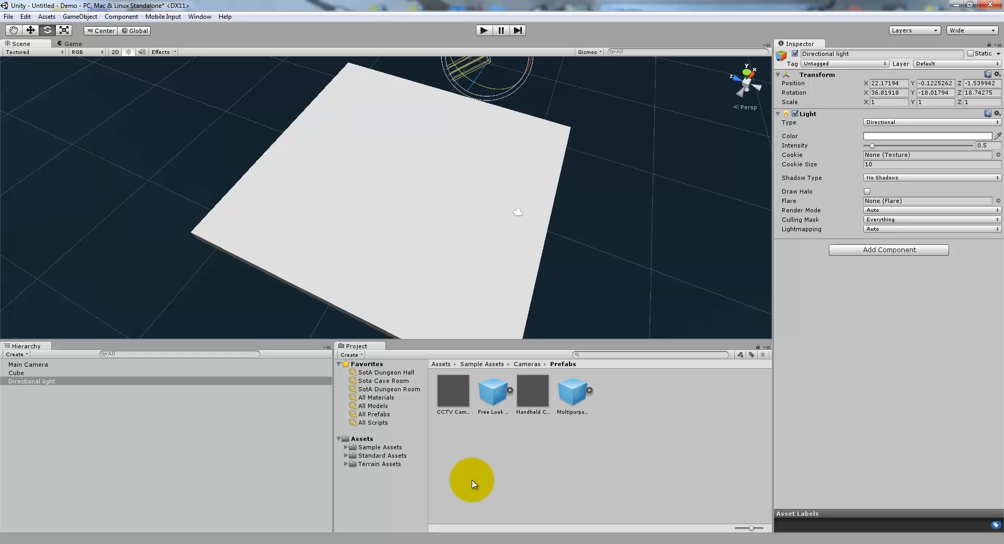
Step: Place the Third Person Character prefab from the Sample Assets characters near the middle of the slab
click(346, 447)
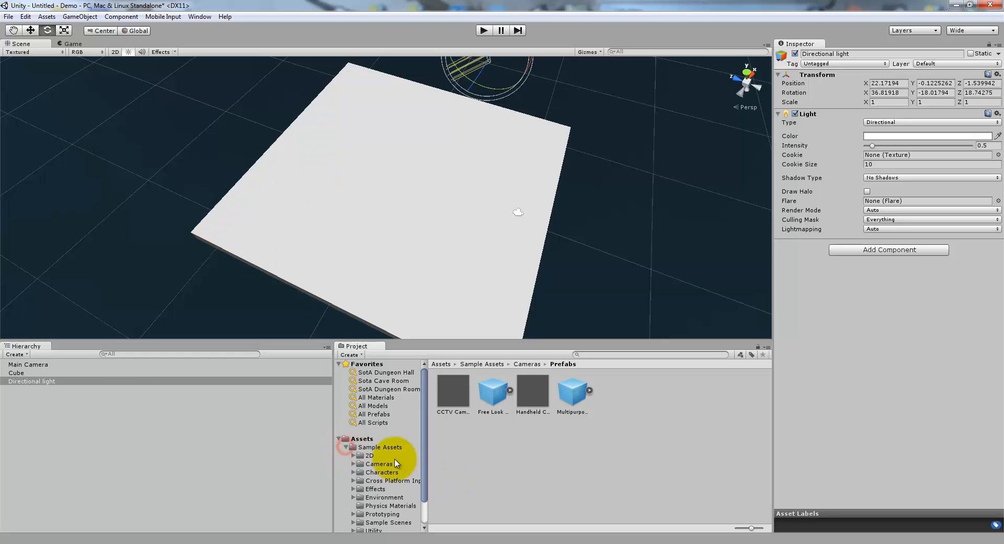
click(380, 473)
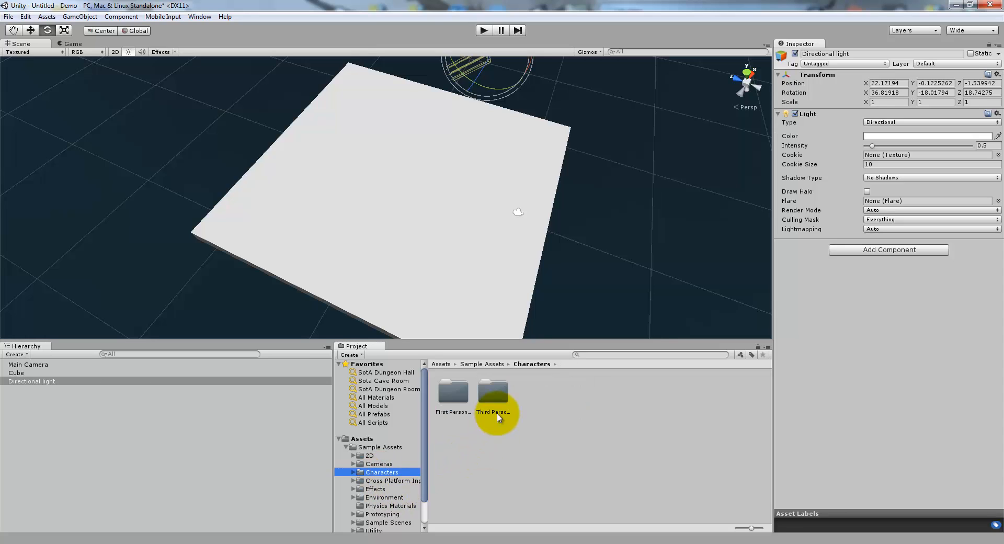
double_click(493, 396)
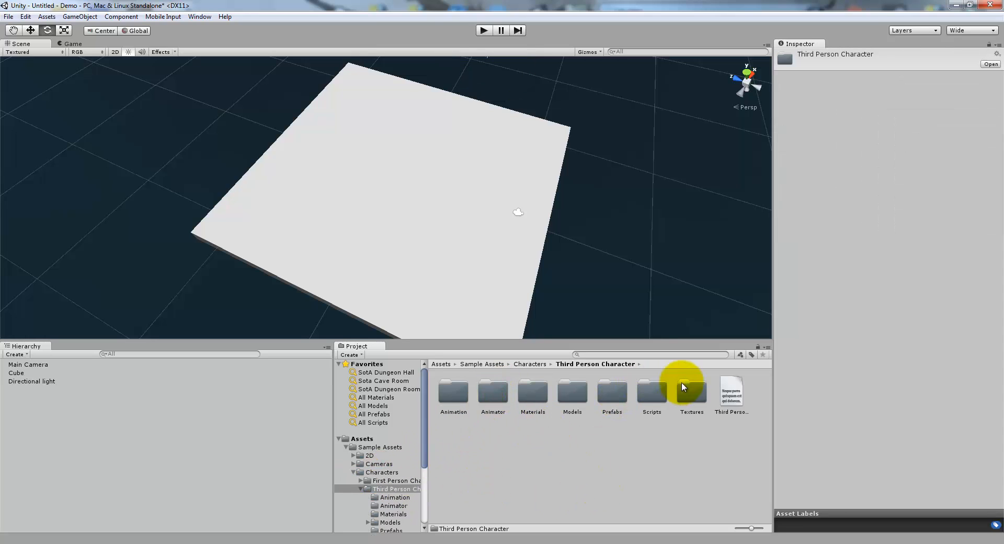
double_click(618, 390)
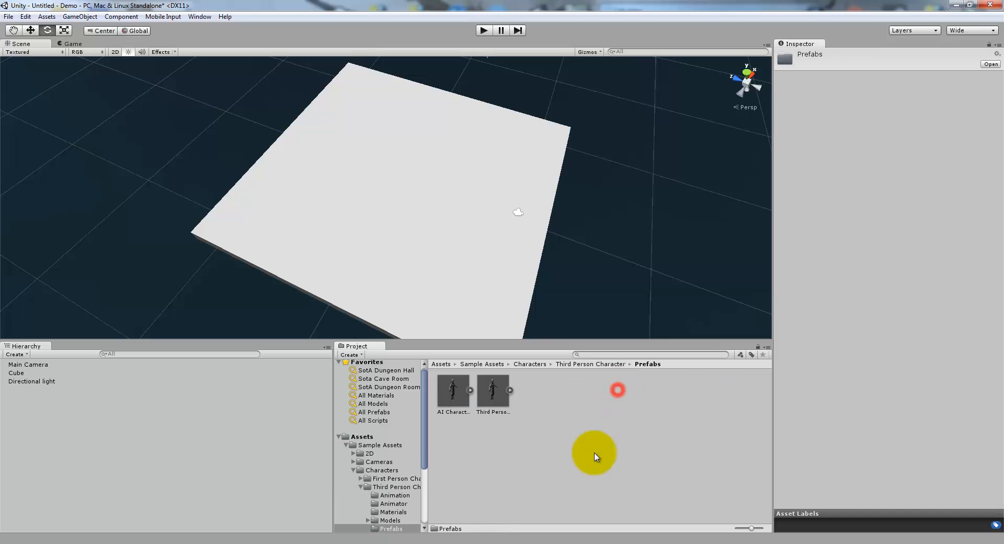
drag(498, 393, 559, 217)
key(w)
drag(459, 194, 440, 218)
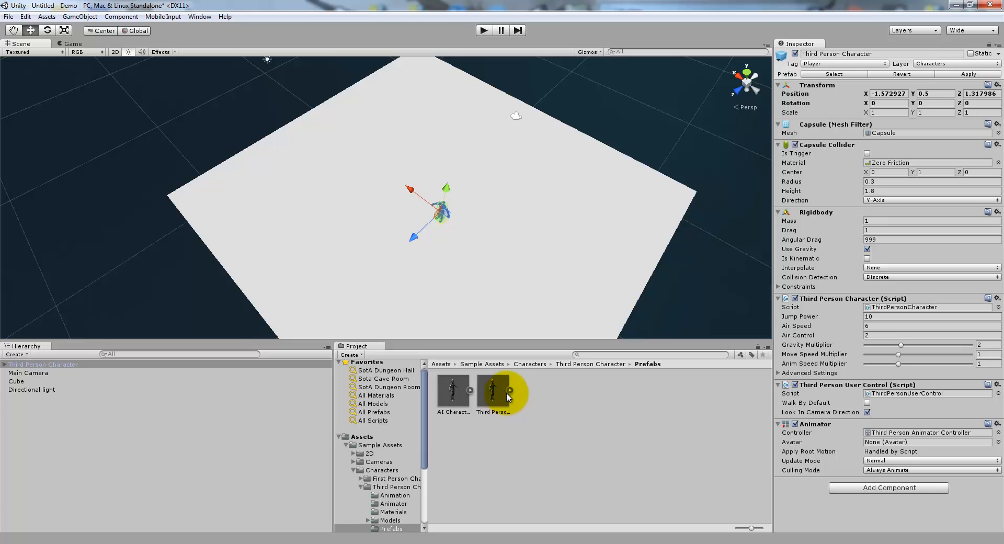
Step: Try placing a second Third Person Character on top of the first one, and delete the duplicate
drag(492, 393, 646, 309)
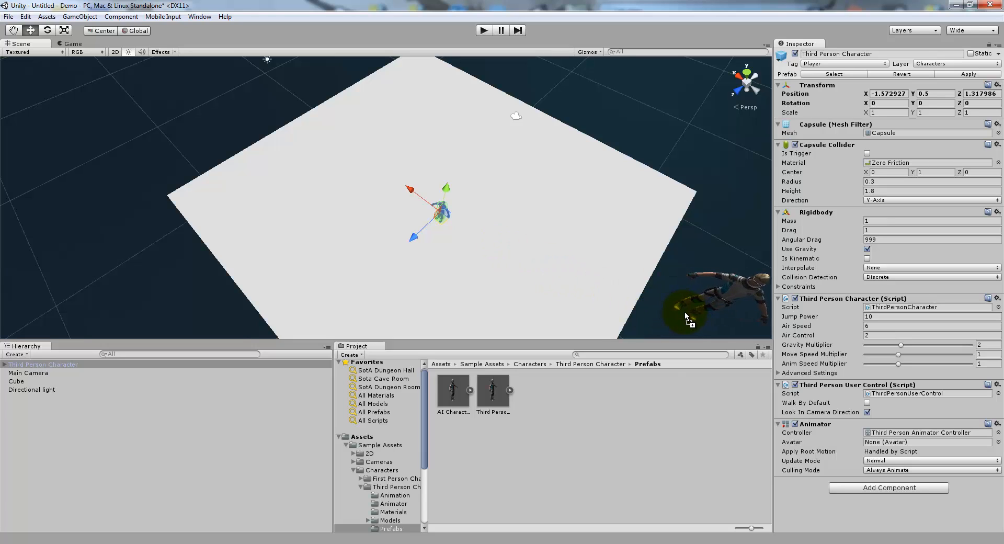
drag(685, 311, 182, 151)
drag(71, 262, 438, 208)
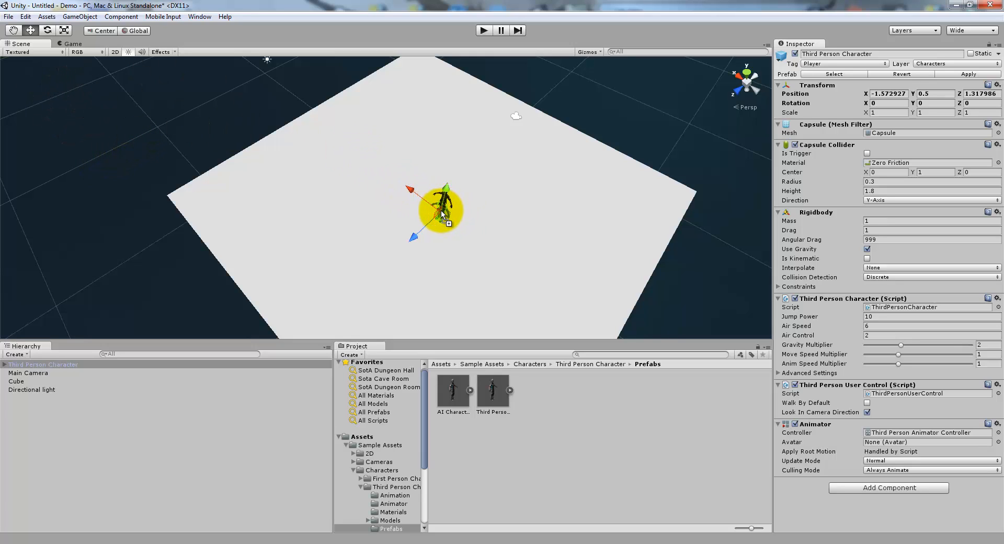
drag(456, 230, 788, 235)
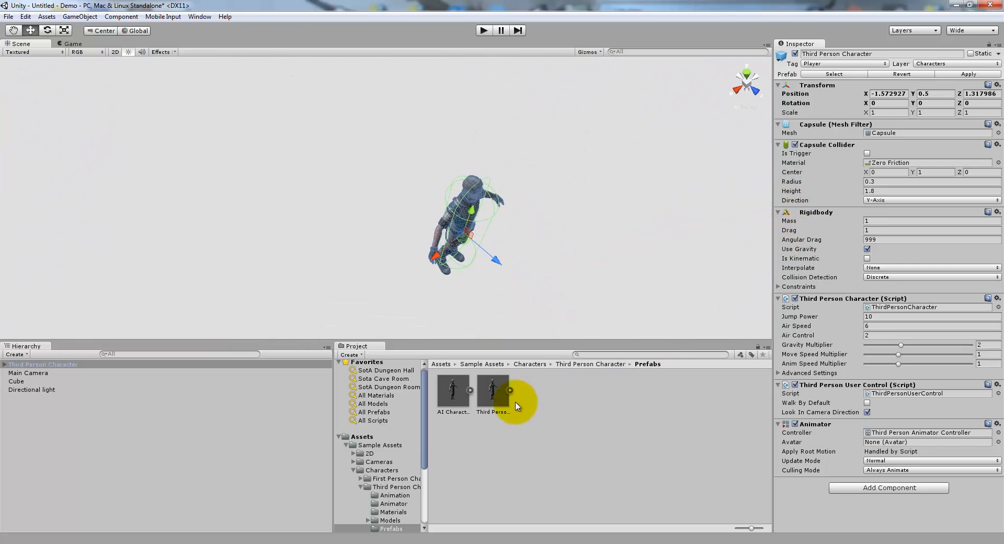
drag(505, 394, 534, 197)
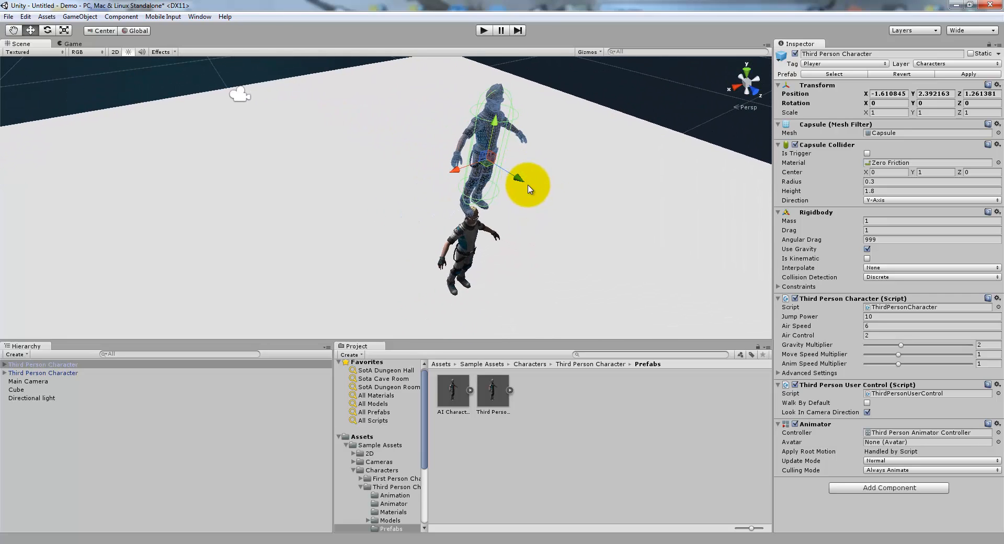
key(Delete)
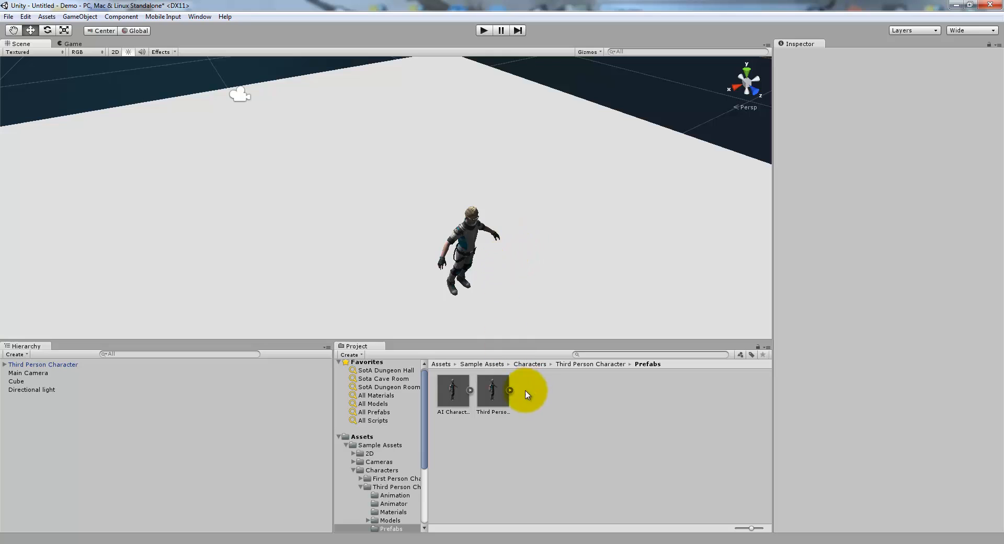
Step: Delete the Main Camera from the scene
alt+drag(341, 152, 492, 220)
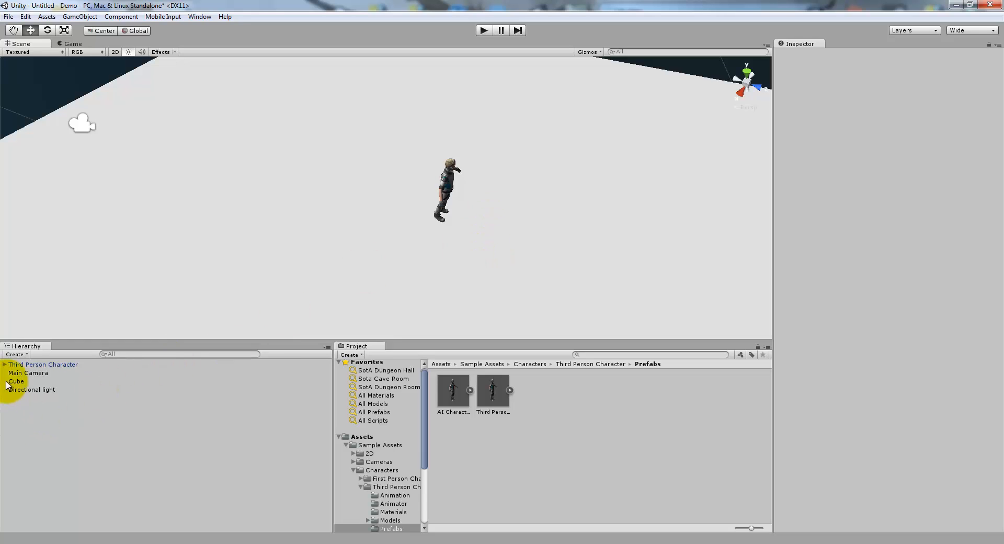
click(28, 373)
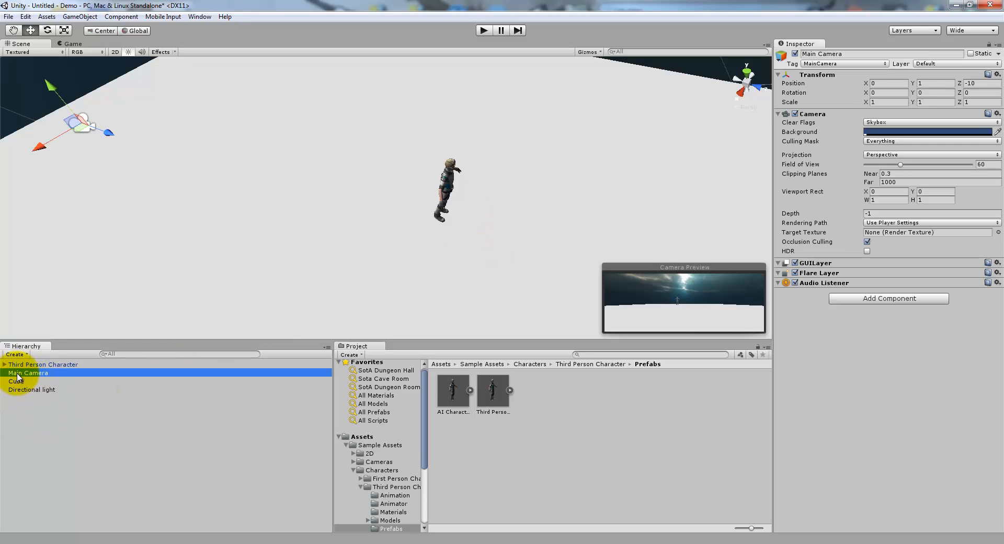
key(Delete)
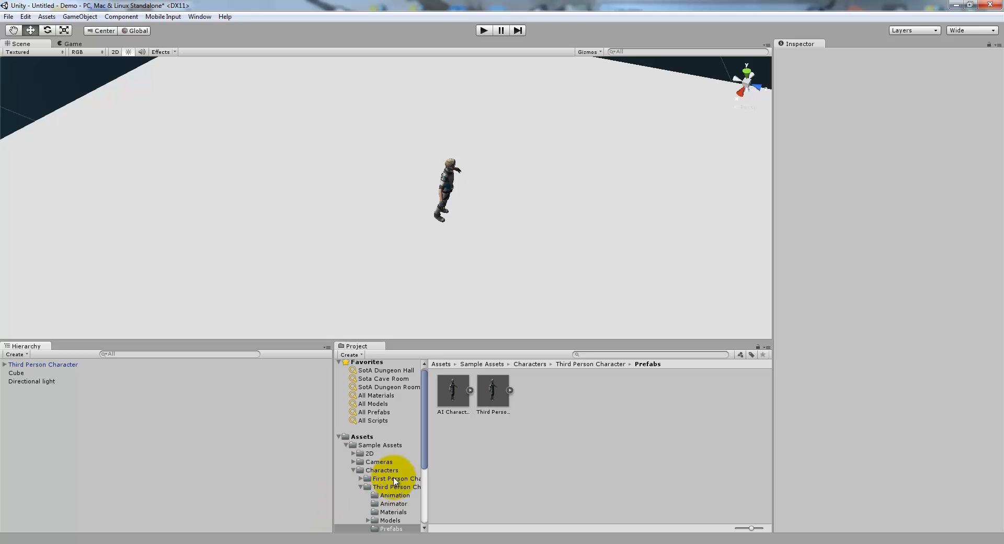
Step: Add the Free Look Camera Rig prefab from the Sample Assets cameras to the scene and run the game
click(379, 462)
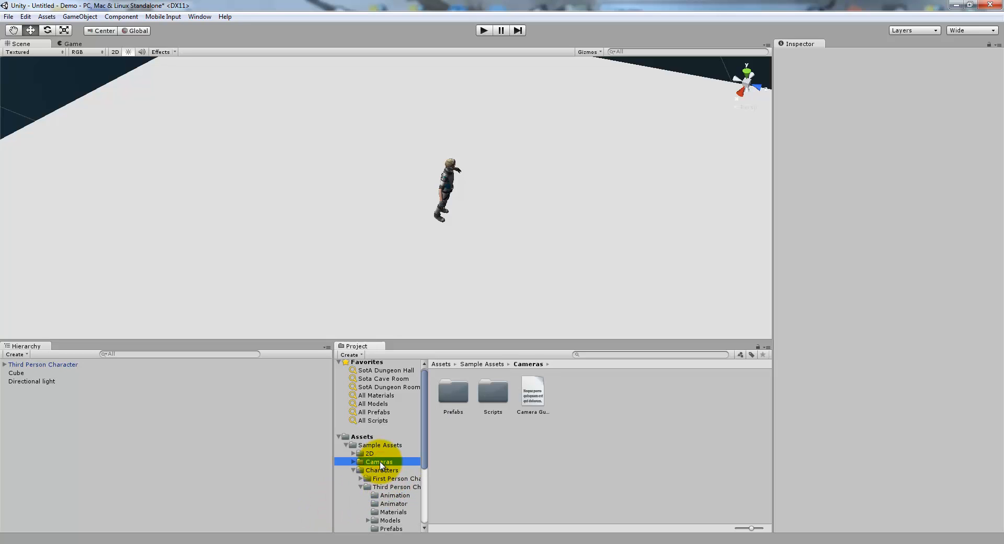
double_click(453, 392)
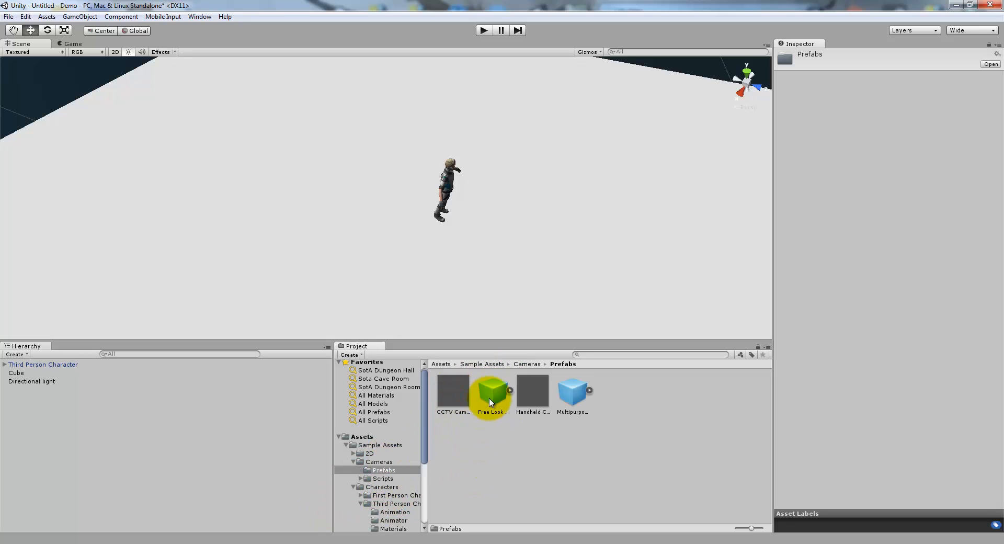
drag(490, 402, 220, 199)
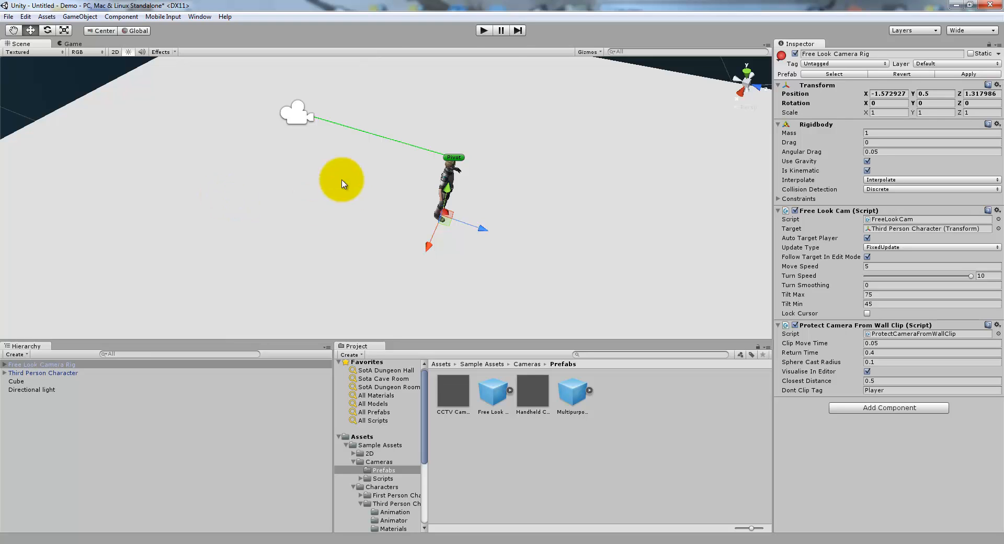
click(482, 30)
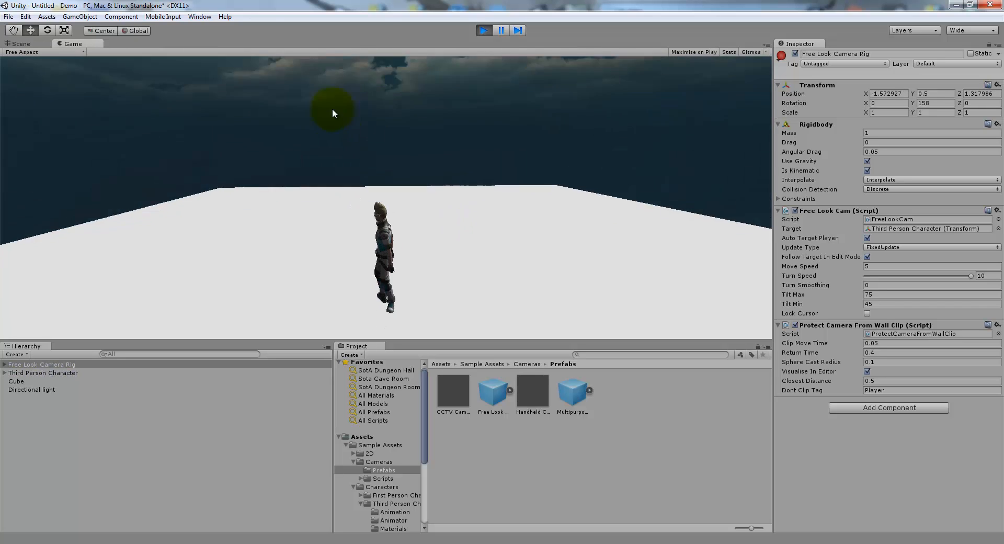
Step: Play-test the character by running, jumping and crouching on the slab while looking around, and stop the game
key(w)
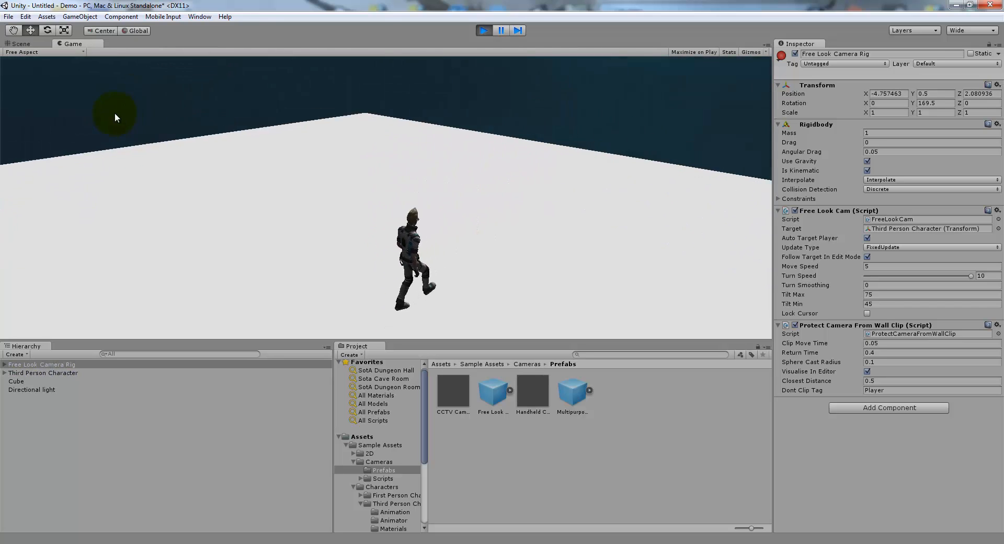
key(w)
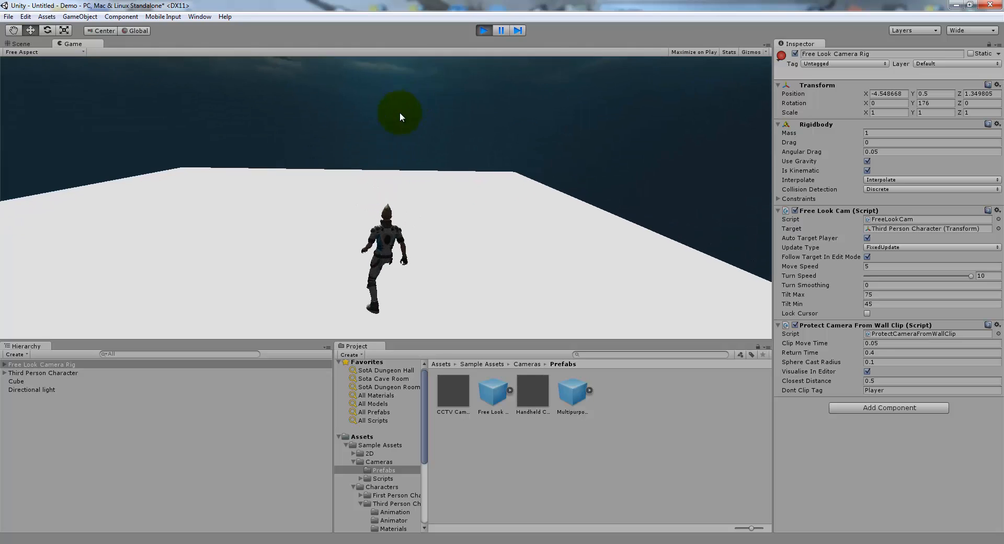
key(w)
key(space)
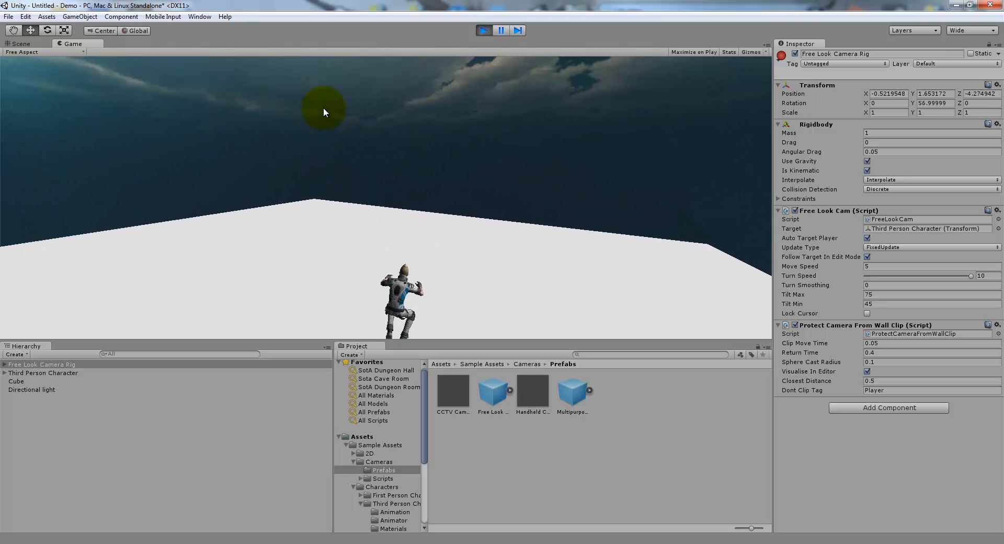
key(w)
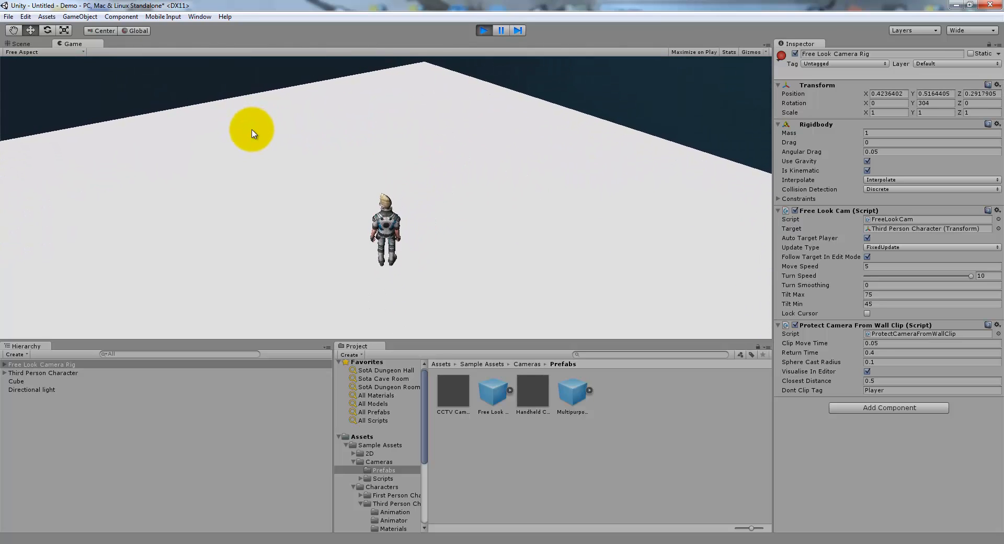
key(c)
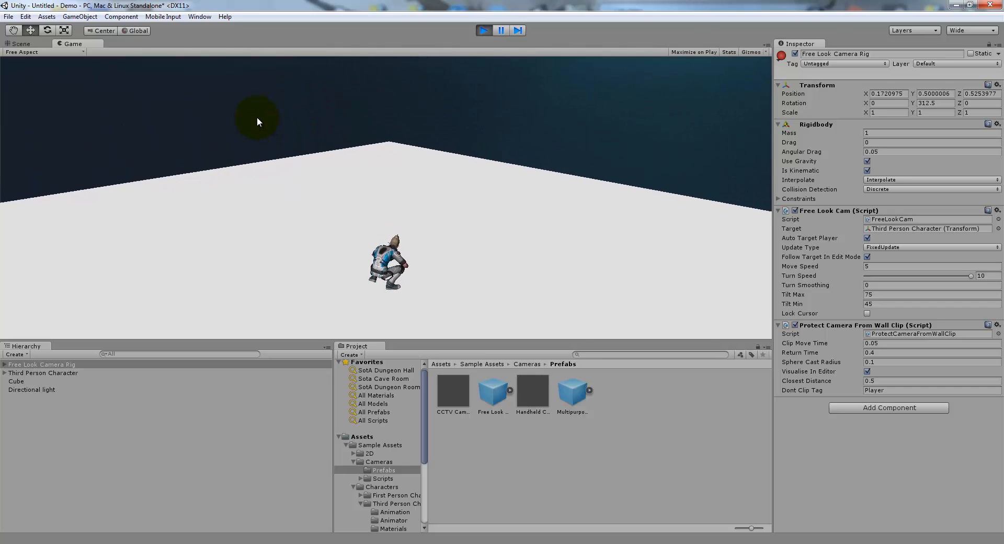
key(w)
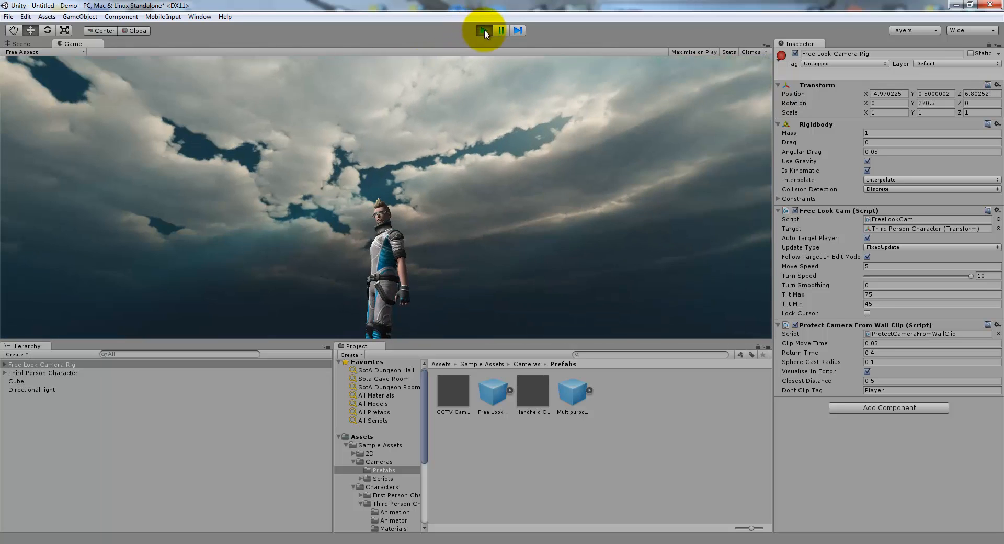
click(484, 31)
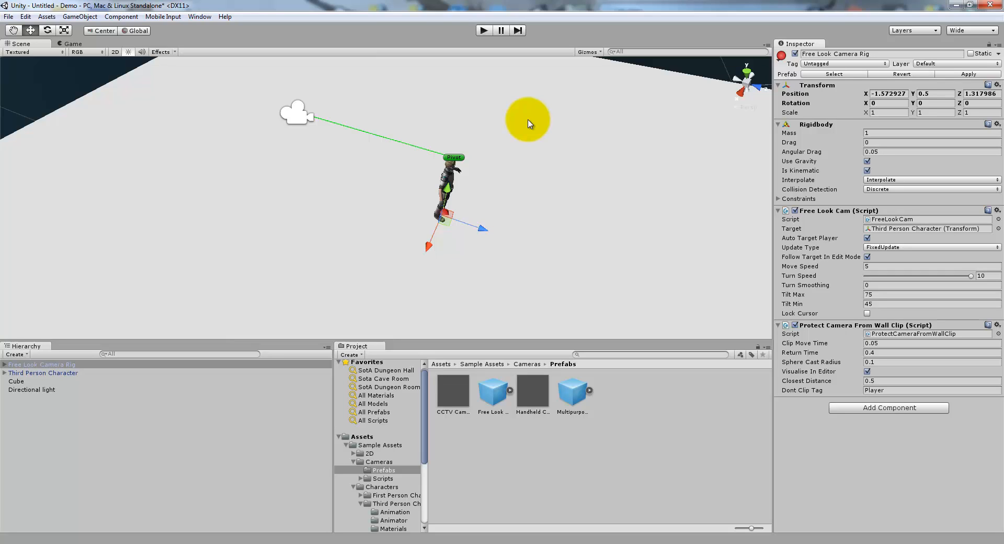
Step: Place a Sycamore (With Collider) prefab from the Trees Ambient-Occlusion terrain assets near each of the slab's four corners
alt+drag(533, 119, 441, 302)
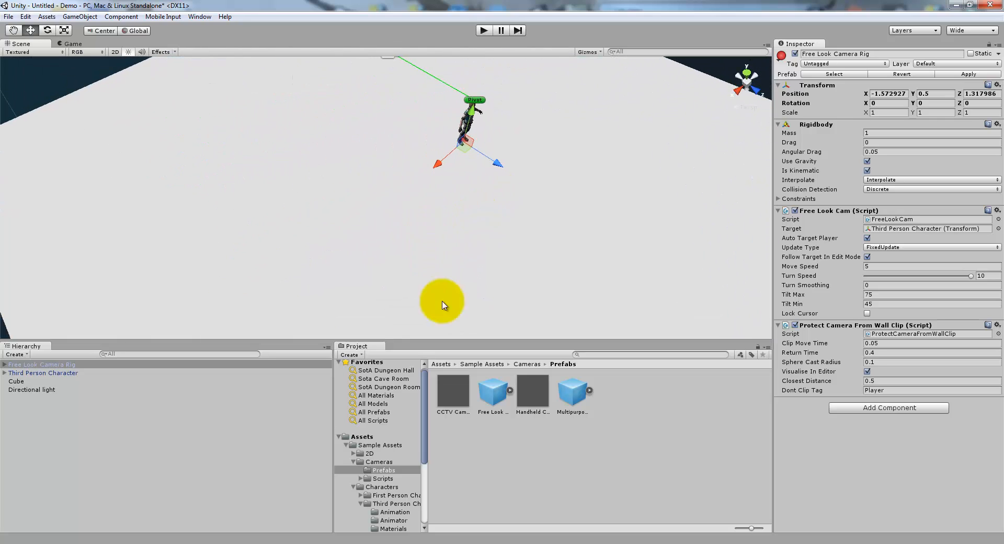
click(345, 445)
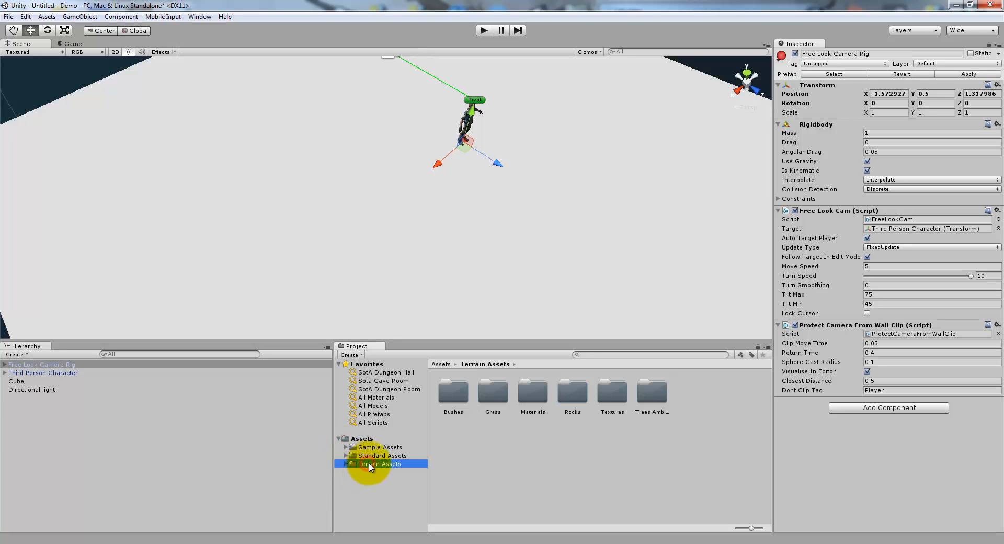
double_click(653, 393)
click(662, 447)
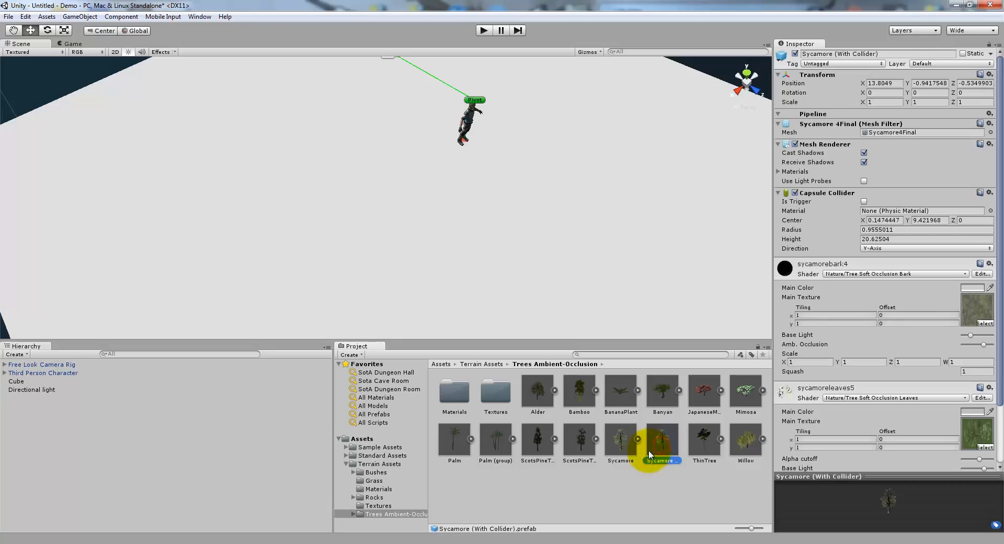
drag(662, 446, 806, 139)
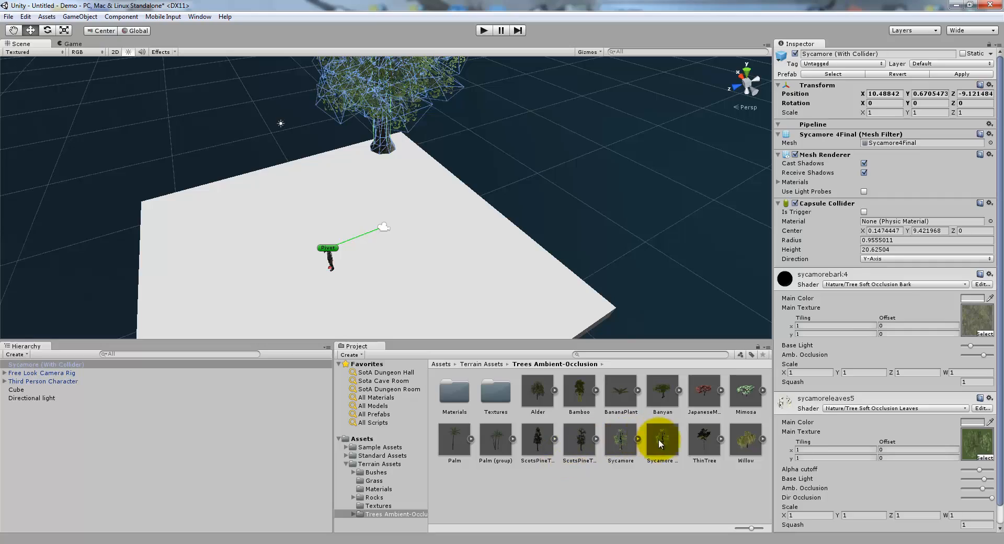
drag(660, 443, 556, 285)
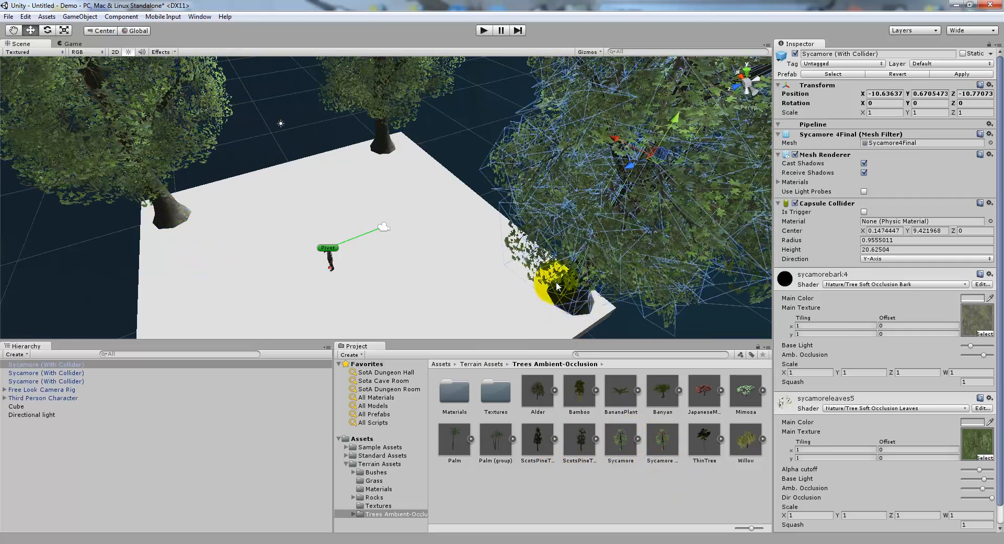
right_drag(556, 283, 518, 359)
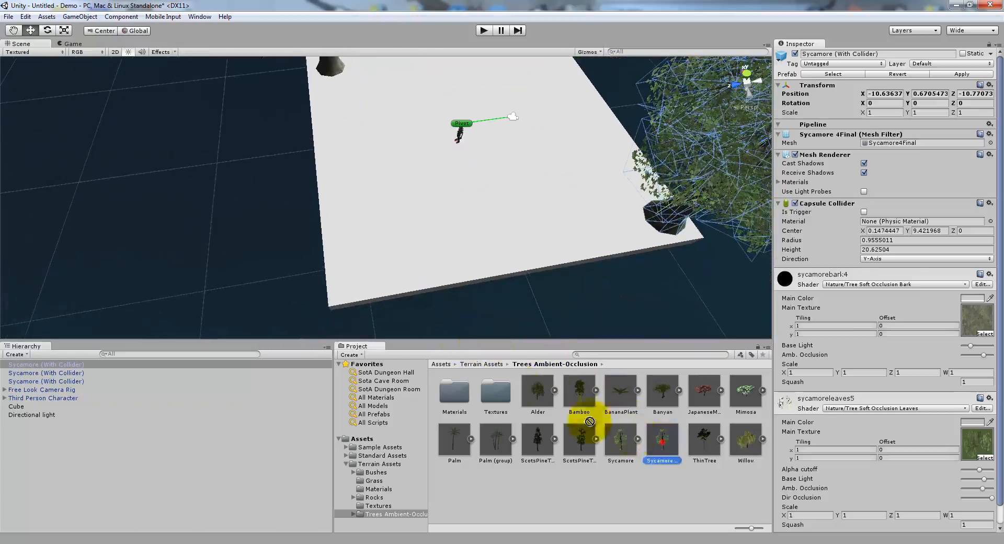
drag(590, 422, 87, 170)
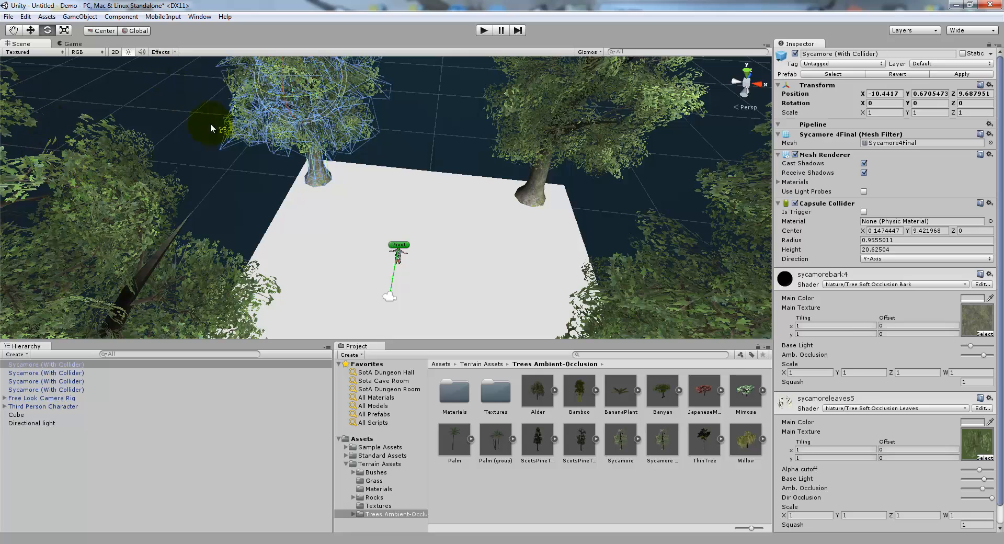
Step: Rotate one of the corner sycamores slightly with the Rotate tool, and select another corner tree
click(559, 194)
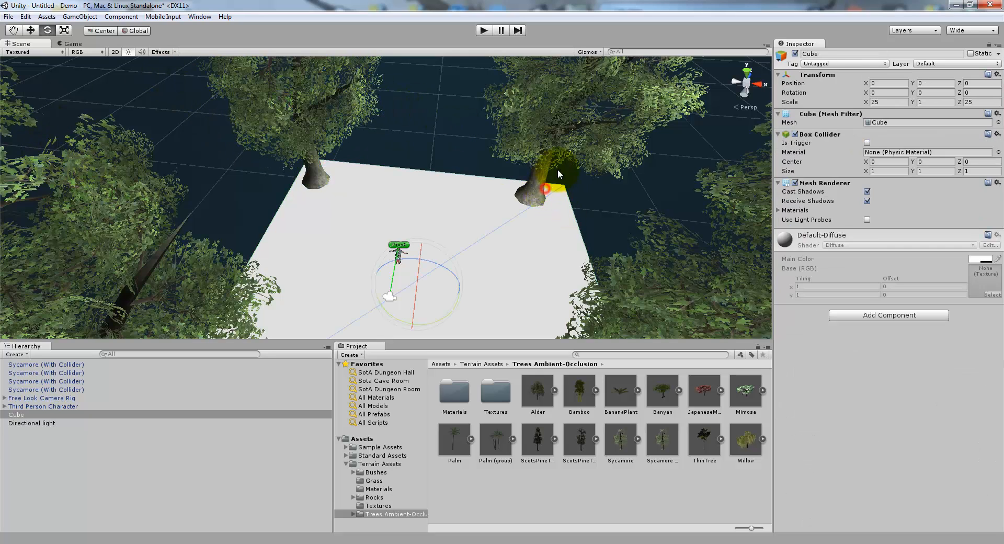
click(549, 157)
drag(571, 106, 592, 114)
alt+drag(504, 202, 293, 230)
click(292, 230)
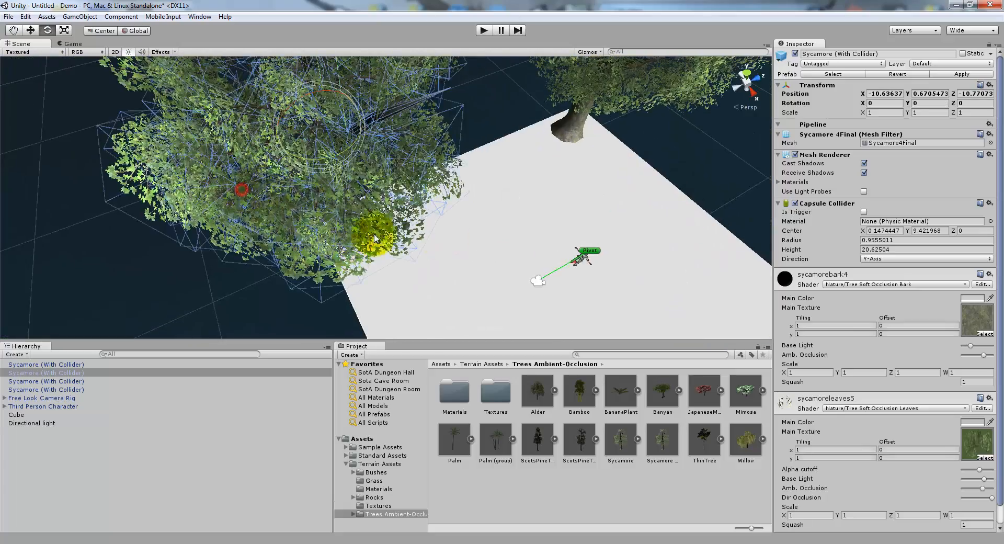
alt+drag(380, 235, 769, 145)
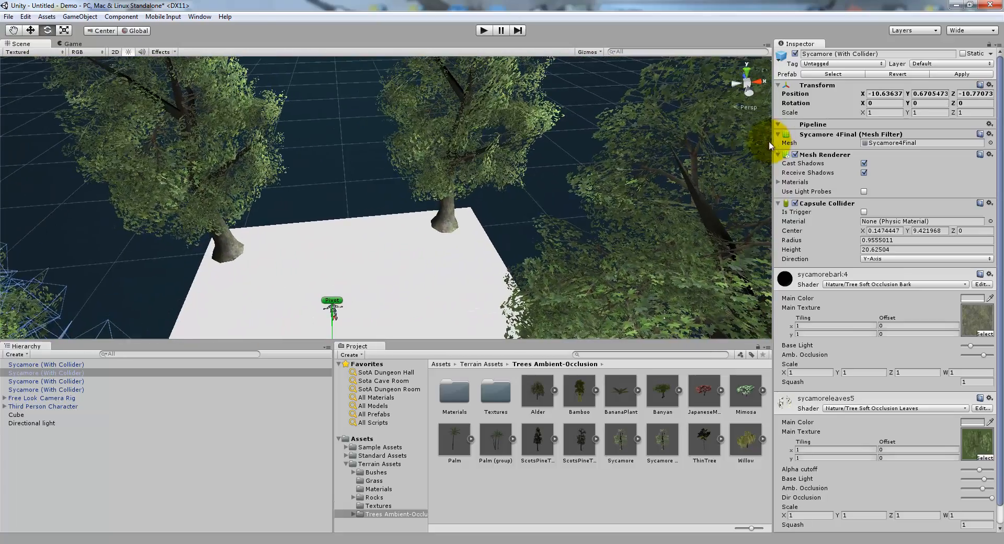
Step: Stretch a corner sycamore unevenly by hand with the Scale tool to about 1.45 × 0.86 × 0.94
click(452, 220)
alt+drag(465, 228, 815, 356)
click(464, 63)
alt+drag(482, 157, 524, 92)
key(r)
alt+drag(436, 195, 482, 91)
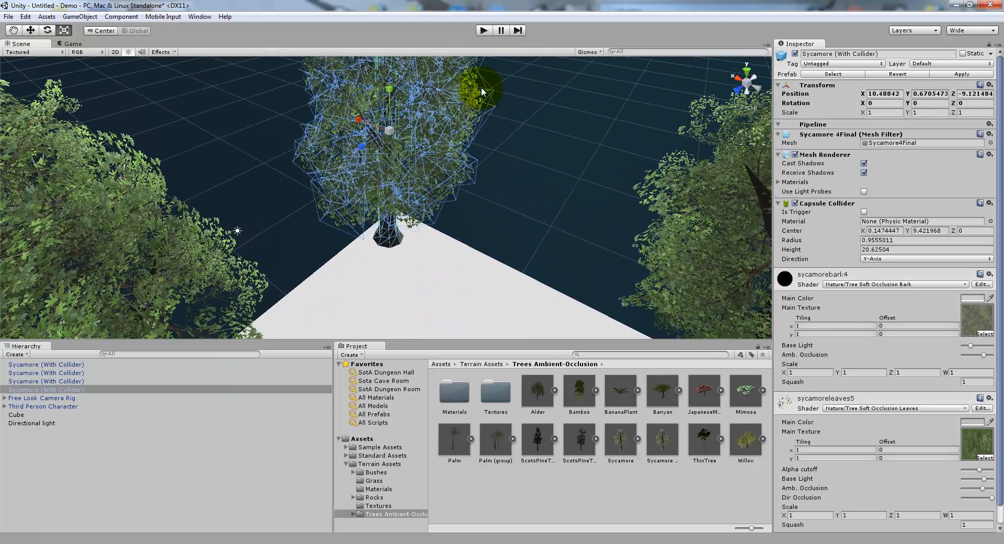
mouse_move(389, 102)
mouse_down()
mouse_move(381, 116)
mouse_move(370, 61)
mouse_move(390, 118)
mouse_move(390, 101)
mouse_up()
click(346, 112)
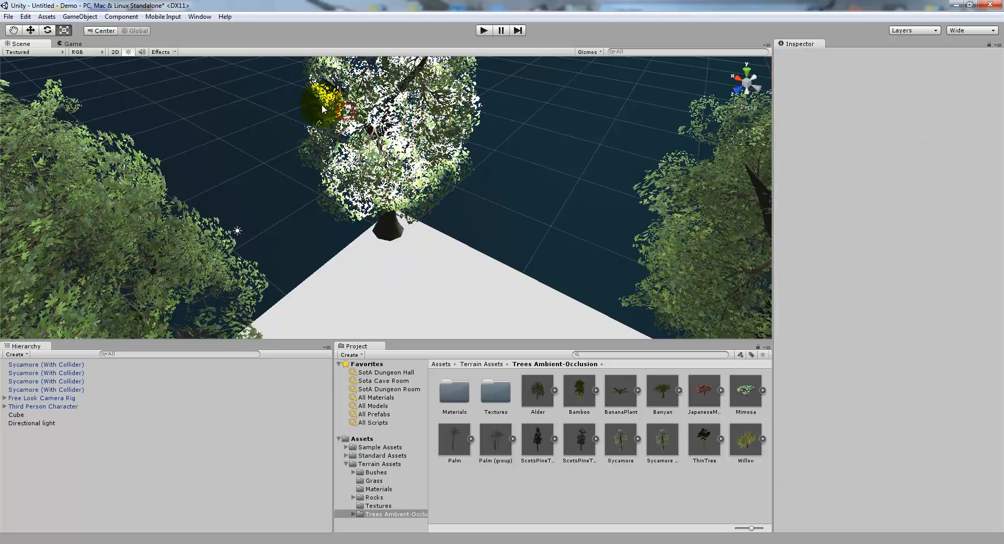
click(388, 133)
drag(355, 128, 387, 137)
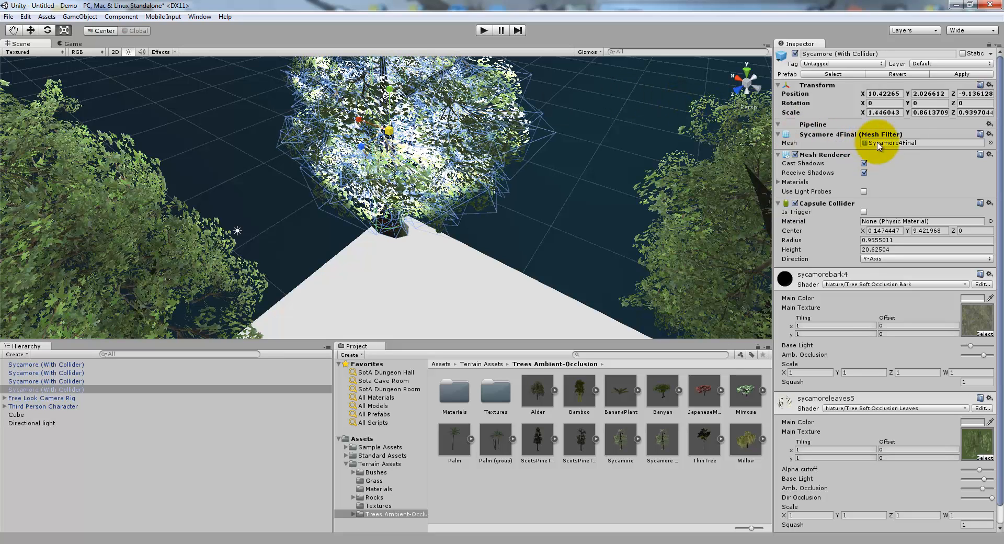
Step: Set the corner sycamore's scale to X 1.1, Y 1.2 and Z 0.8
click(883, 112)
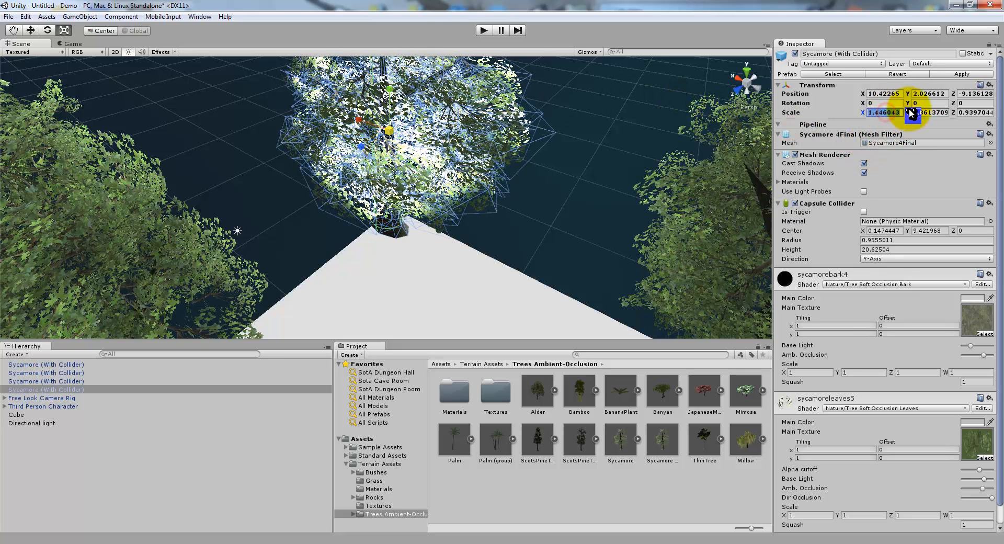
text(1.1)
key(Tab)
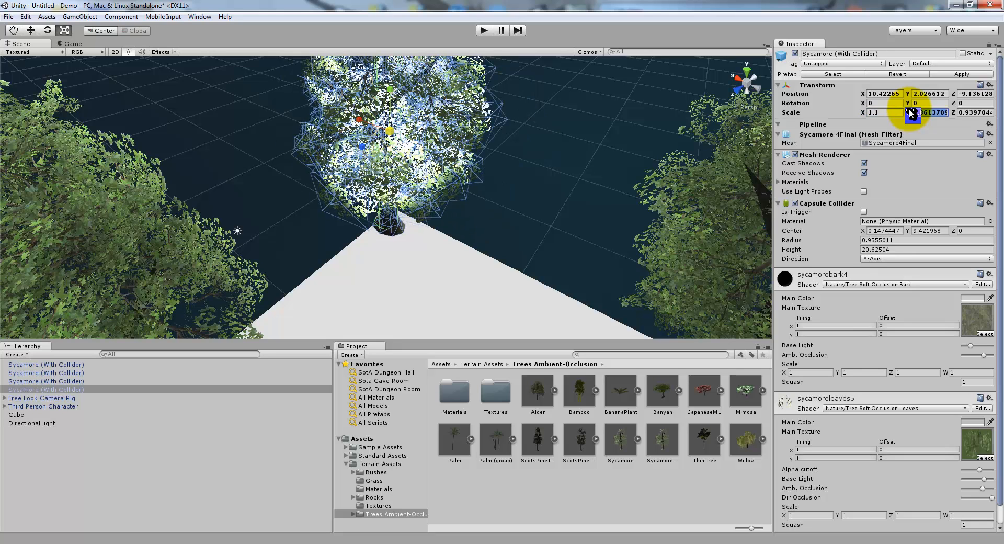
key(BackSpace)
text(1.2)
key(Tab)
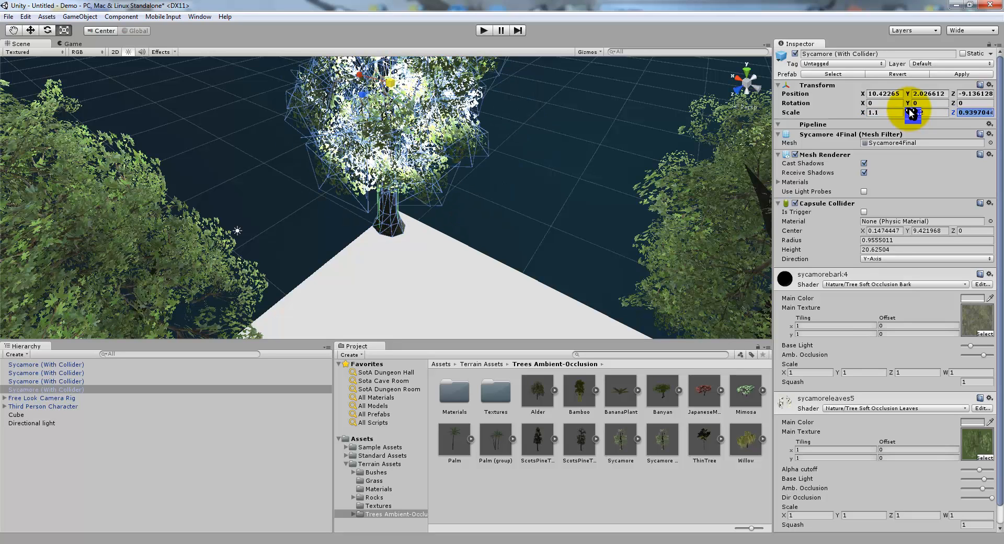
text(.8)
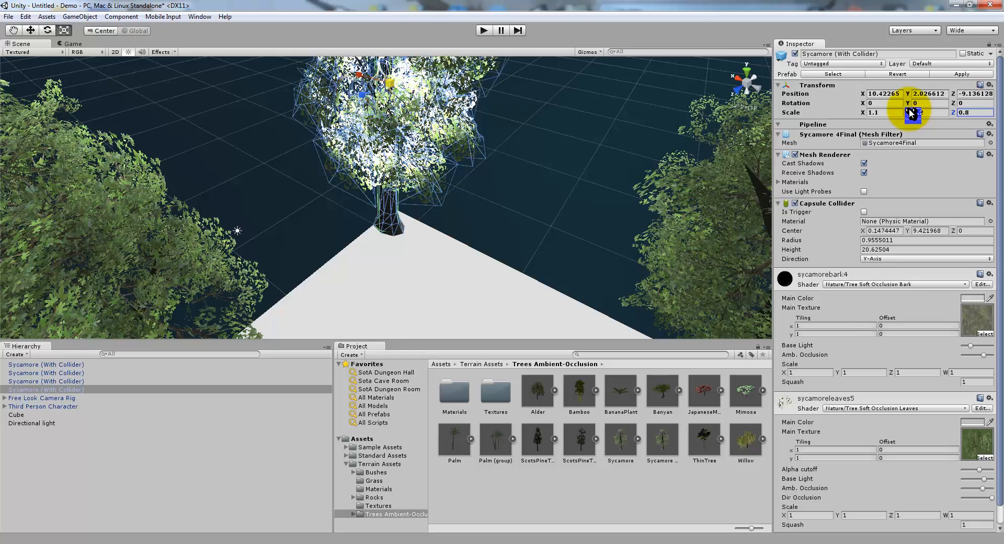
Step: Move the rescaled sycamore inward and down at its slab corner to about X 8.58, Y -0.96, Z -8.28
click(397, 86)
key(w)
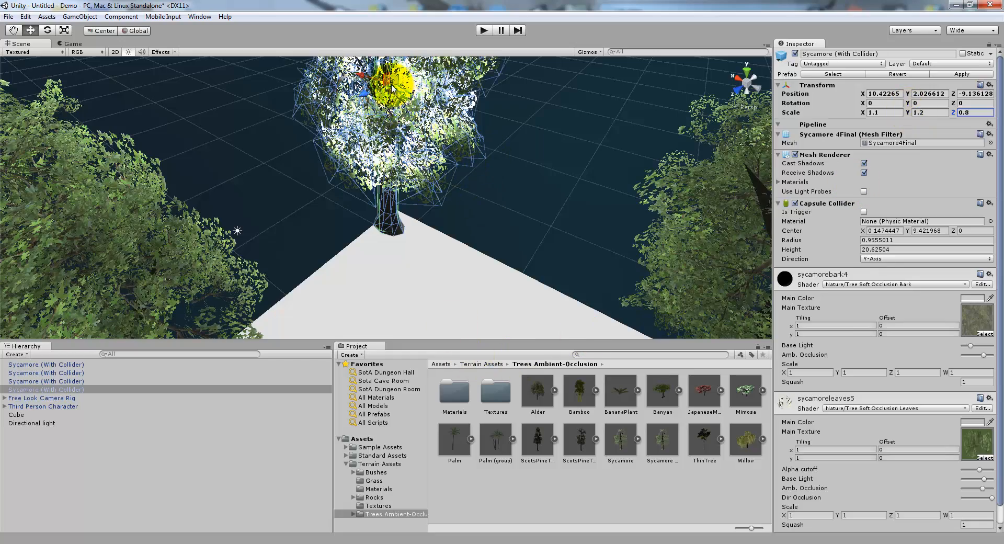
mouse_move(387, 83)
mouse_down()
mouse_move(394, 105)
mouse_move(405, 91)
mouse_up()
right_drag(473, 197, 386, 84)
drag(386, 84, 441, 222)
right_drag(441, 223, 430, 169)
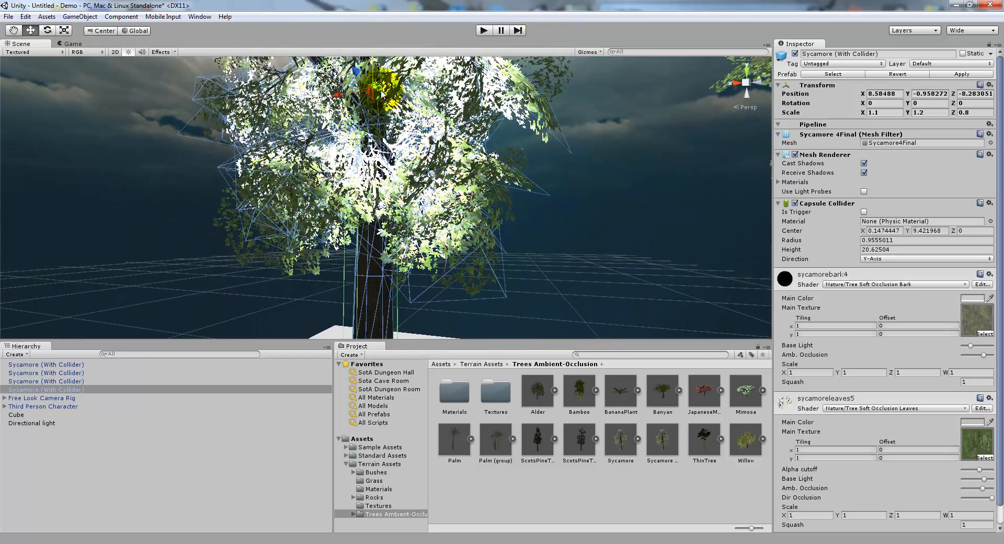
Step: Raise the sycamore to about Y 0.60 so its trunk base rests on the slab
click(367, 70)
click(373, 66)
right_drag(373, 69, 378, 163)
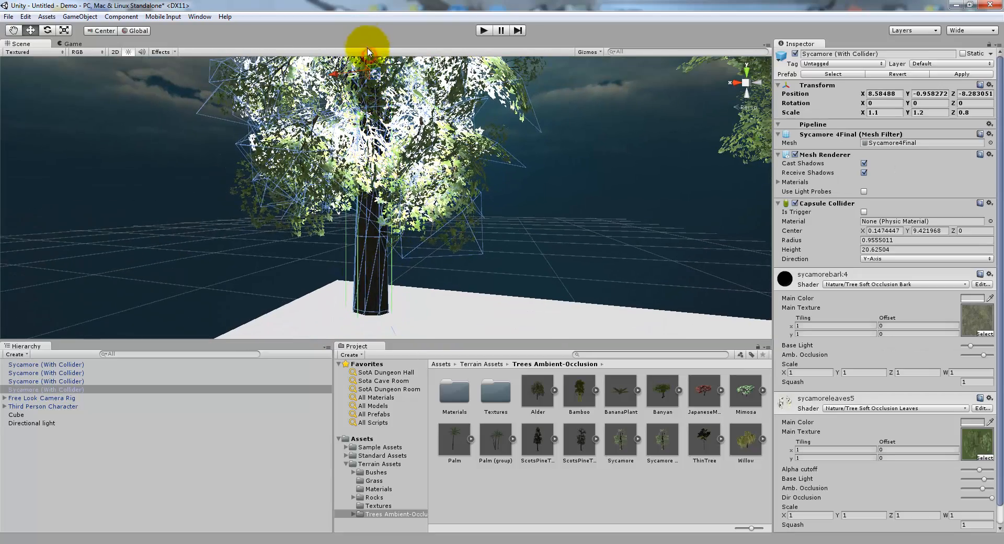
right_drag(368, 51, 385, 101)
drag(358, 71, 360, 45)
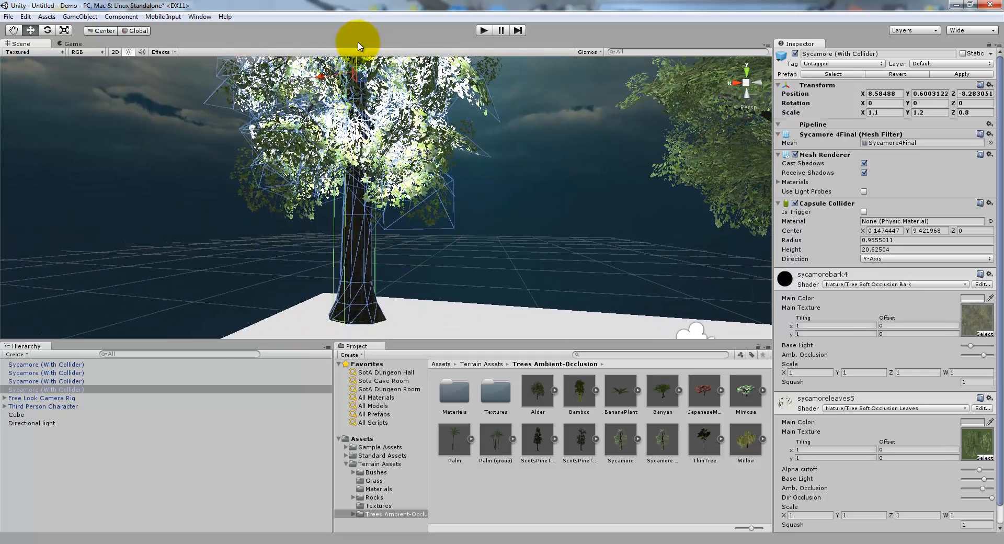
right_drag(410, 191, 388, 151)
key(w)
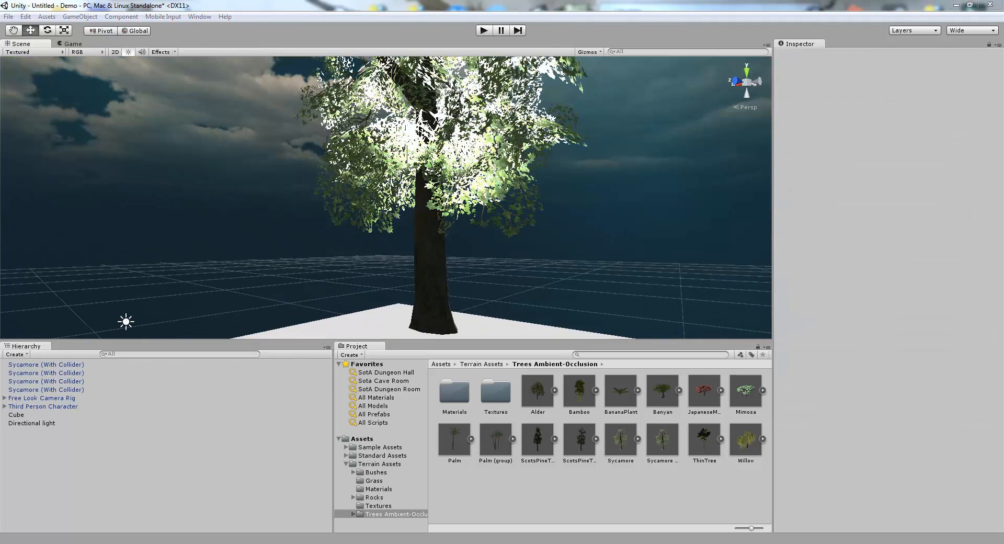
Step: Select the rescaled sycamore and compare the Center and Pivot handle positions, ending on Pivot
click(439, 219)
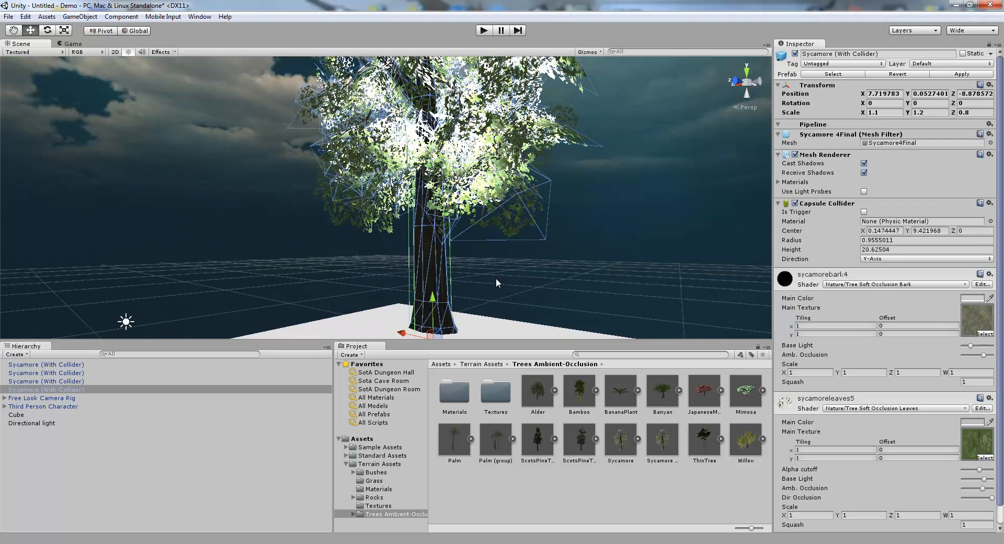
right_drag(545, 284, 545, 307)
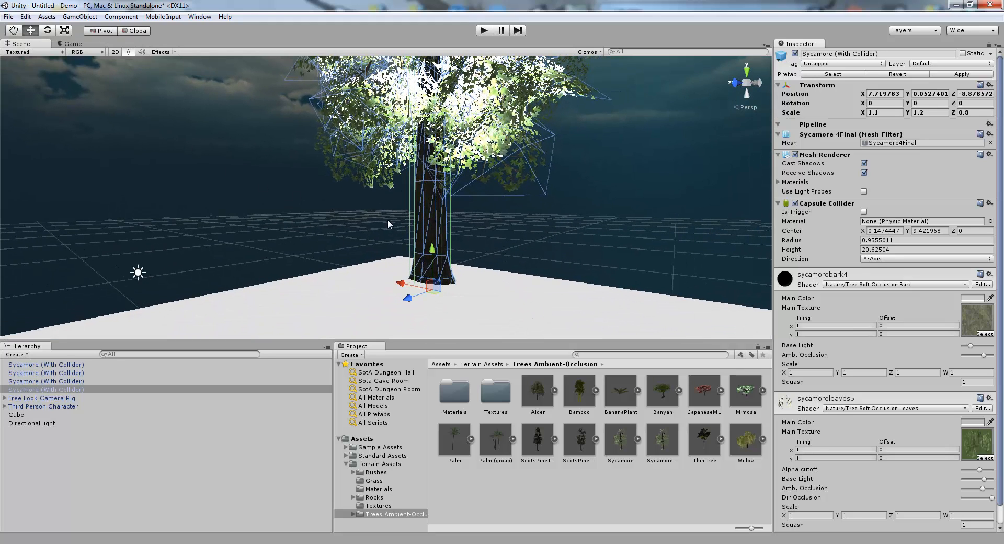
click(101, 30)
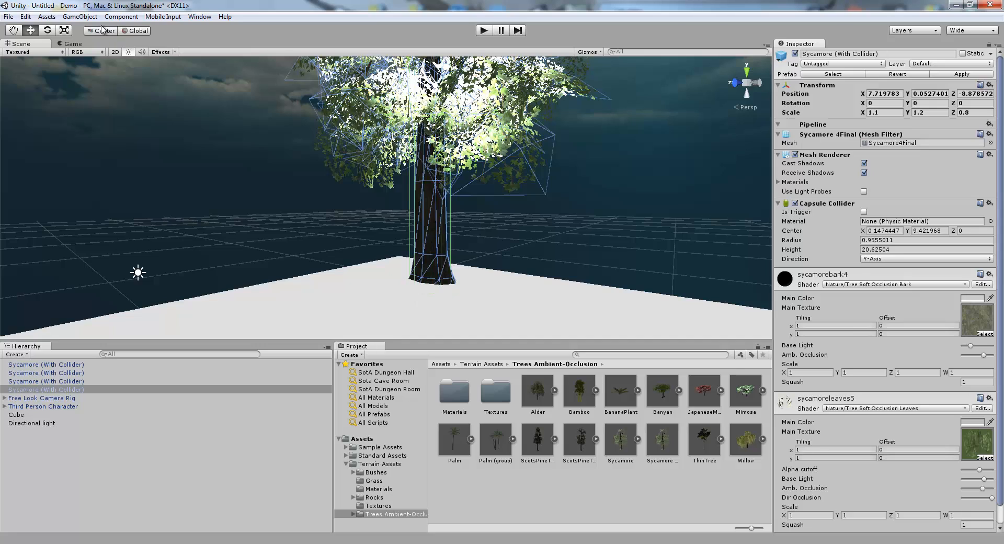
click(103, 32)
click(103, 31)
click(103, 31)
click(104, 31)
click(96, 32)
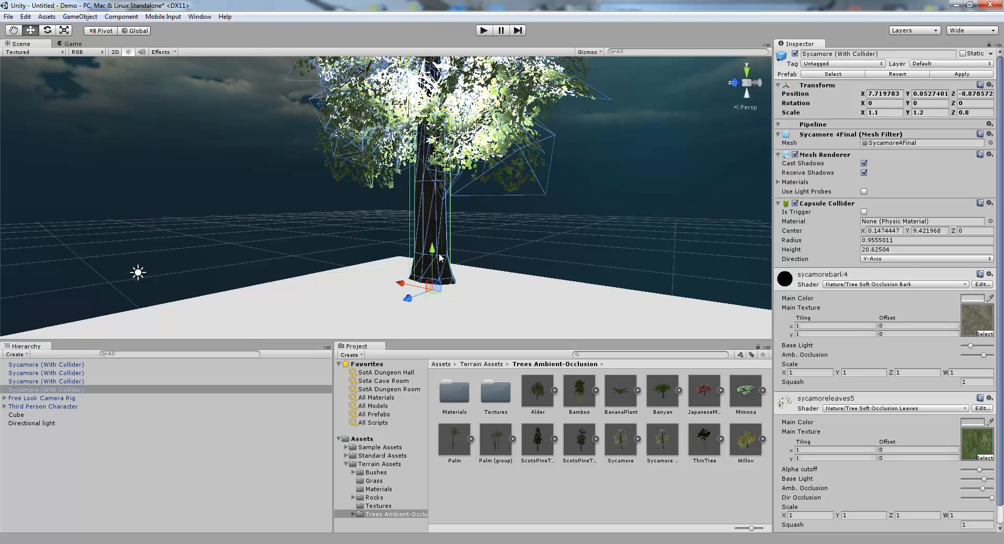
Step: Lift the sycamore to about Y 3.6, and surface-snap it back onto the slab at about X 8.37, Z -8.54
drag(433, 249, 447, 167)
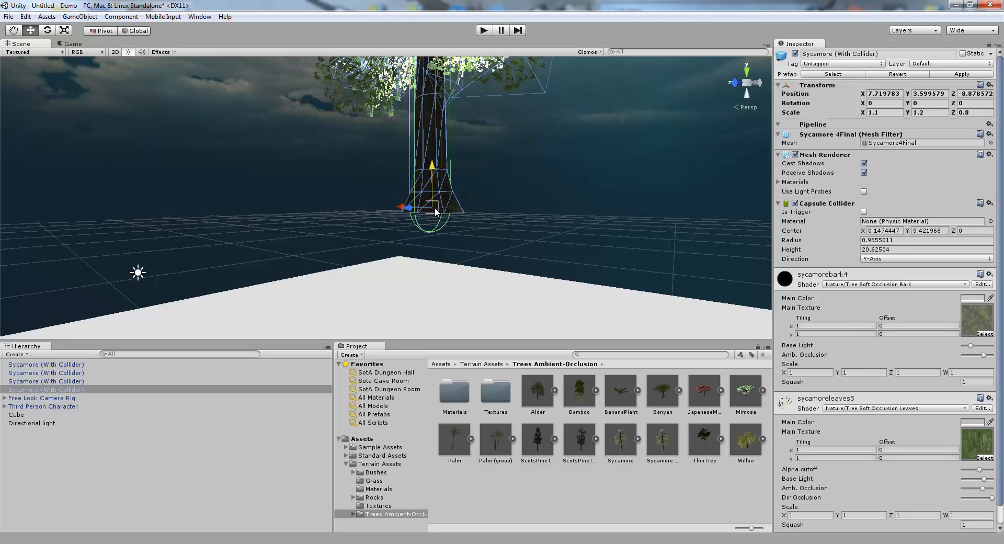
ctrl+shift+drag(435, 211, 420, 283)
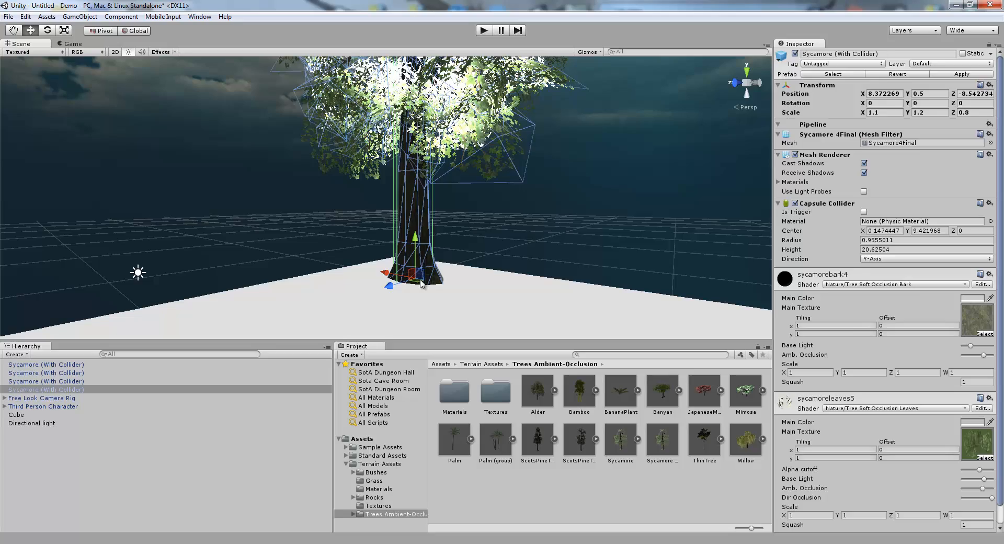
Step: Select the Third Person Character and move it along the floor's Z axis to about Z 7.23
alt+drag(574, 254, 90, 308)
right_drag(90, 308, 923, 312)
click(481, 250)
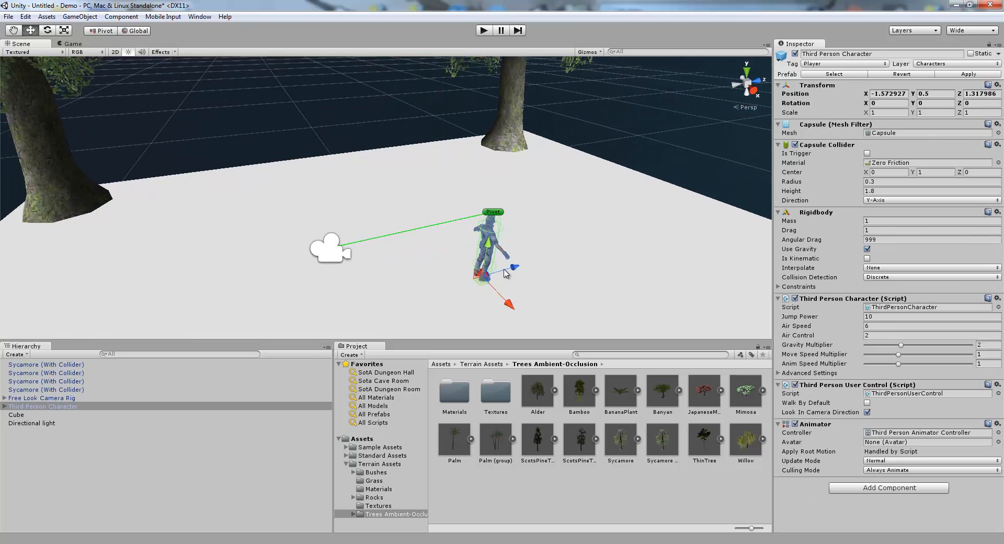
alt+drag(481, 250, 970, 262)
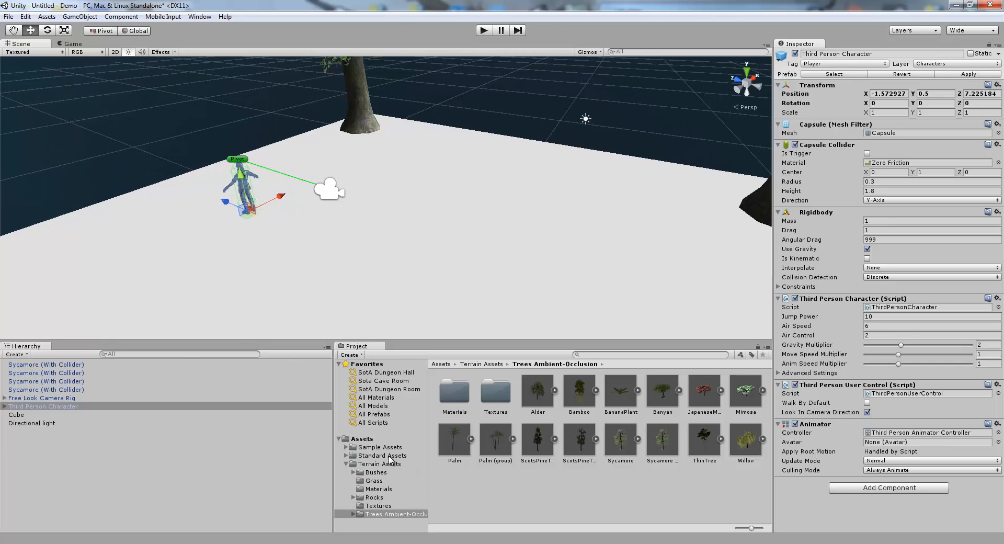
Step: Open the Prefabs folder under Sample Assets > Prototyping and look through its building pieces
click(346, 448)
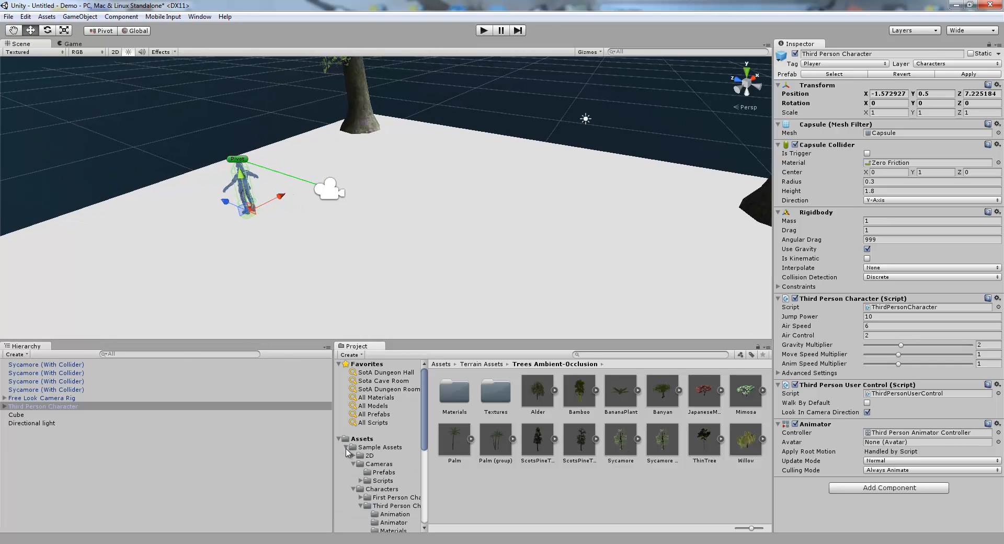
click(353, 464)
click(354, 472)
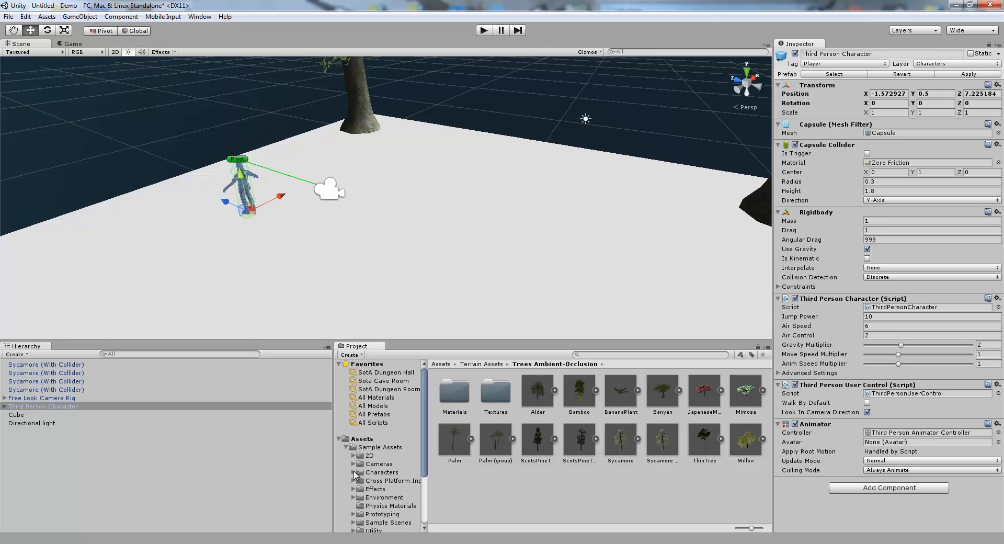
click(385, 514)
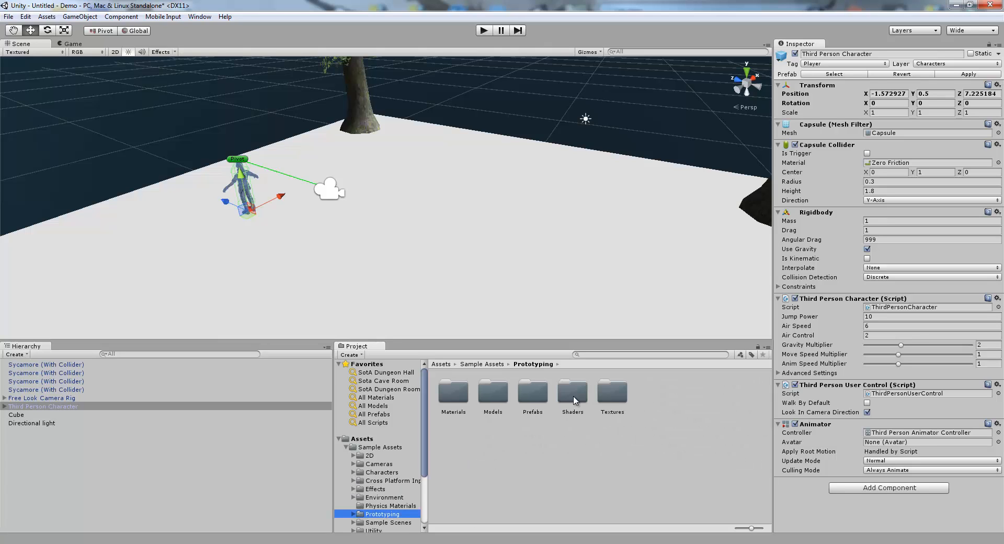
double_click(524, 396)
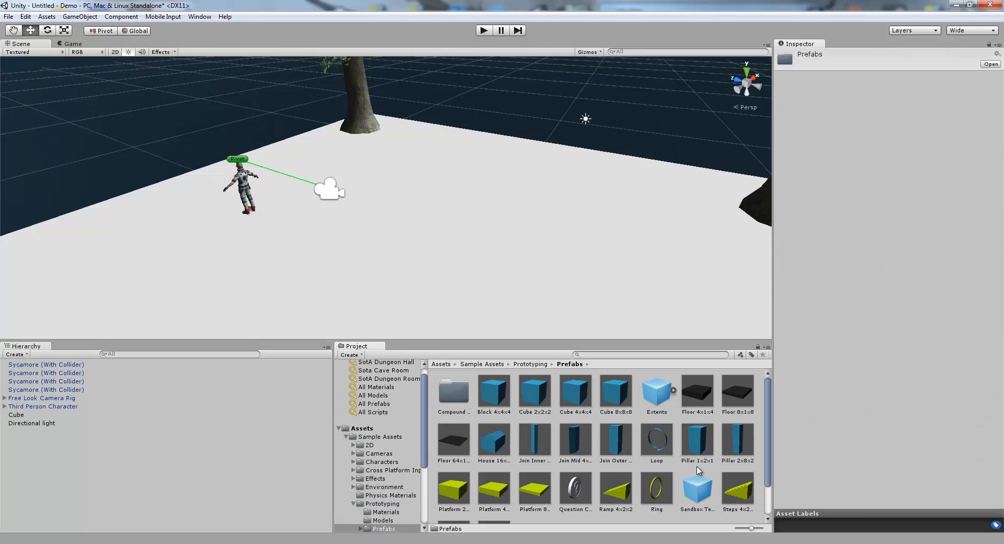
scroll(695, 465, down, 1)
scroll(692, 469, up, 1)
scroll(545, 495, down, 1)
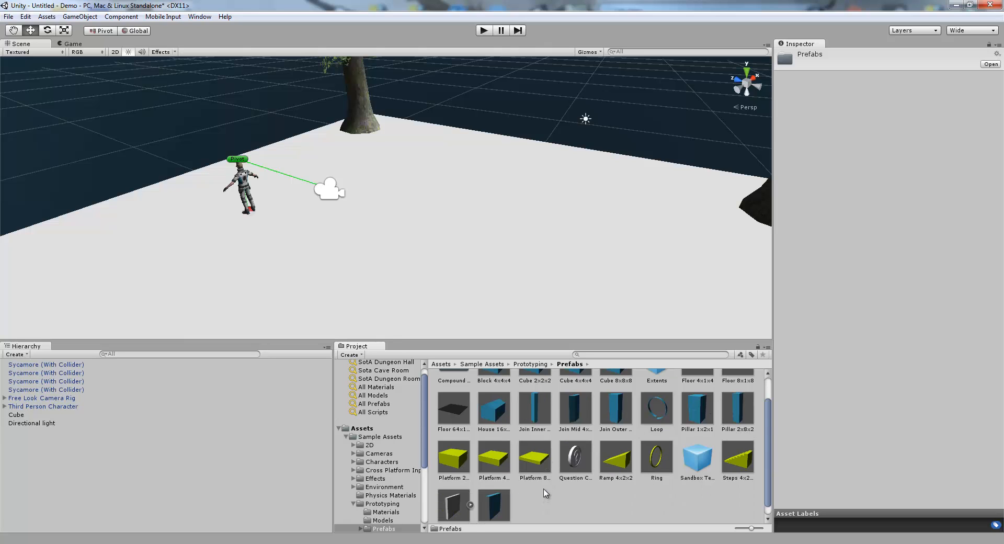
Step: Place the Platform 8x1x8 prefab on the floor slab at about X 1.89, Y 0.5, Z 0.51
click(546, 463)
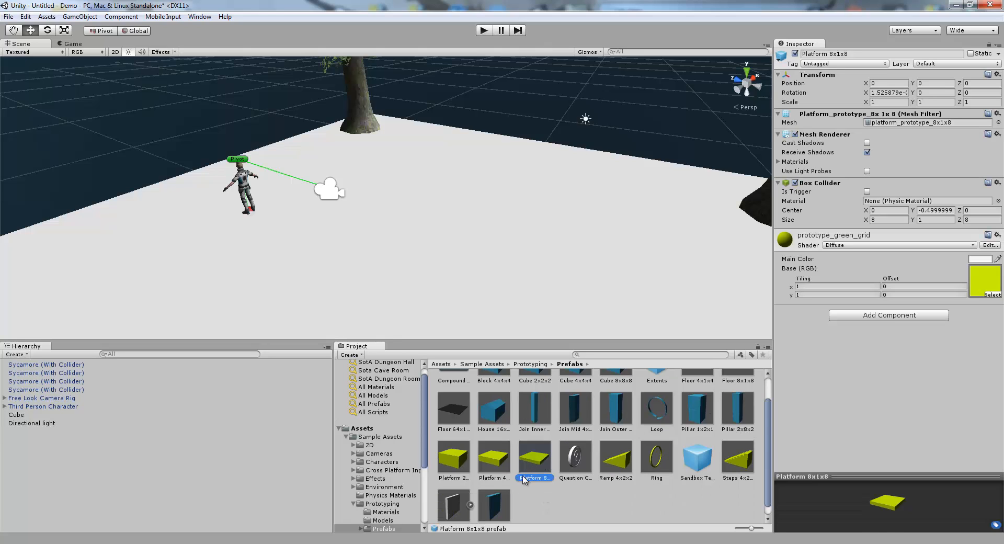
click(454, 463)
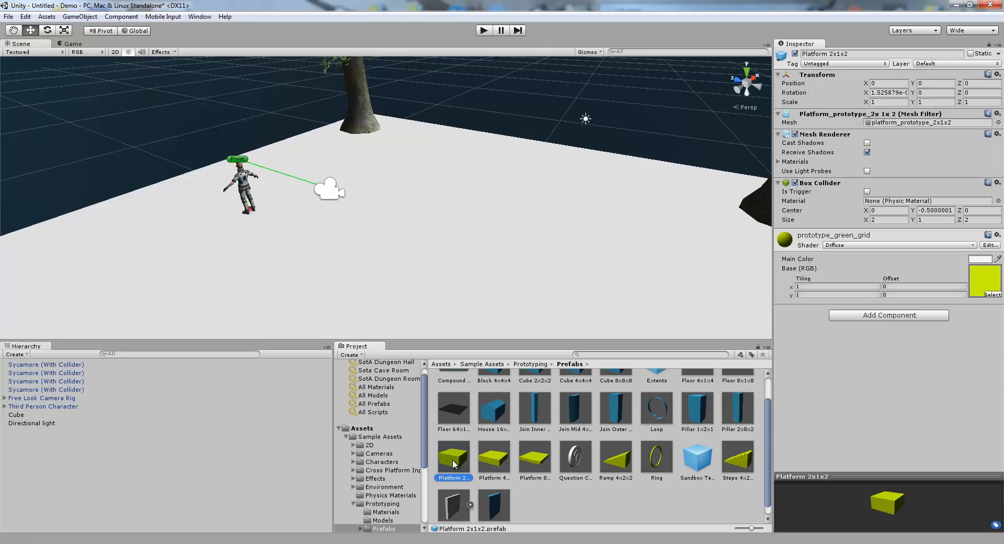
click(532, 460)
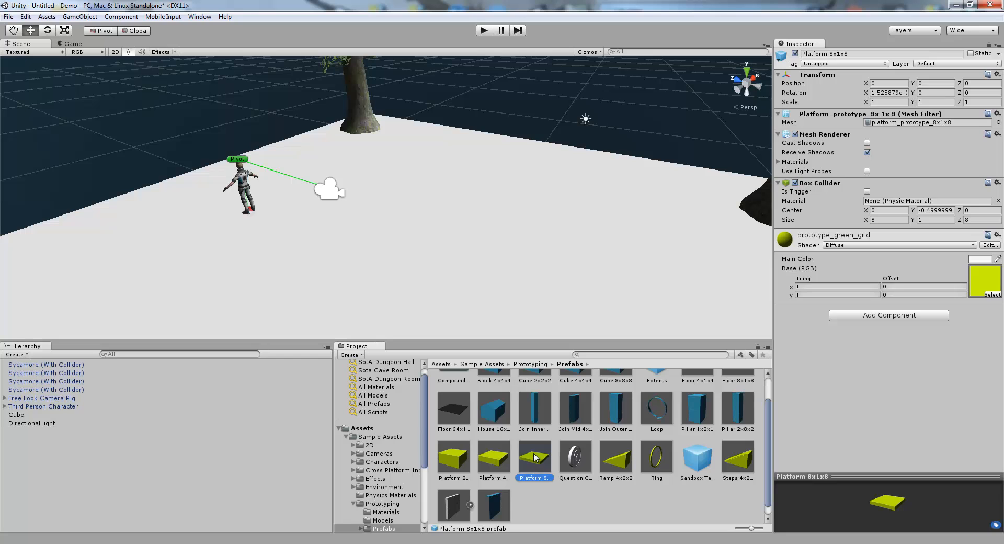
drag(535, 458, 474, 247)
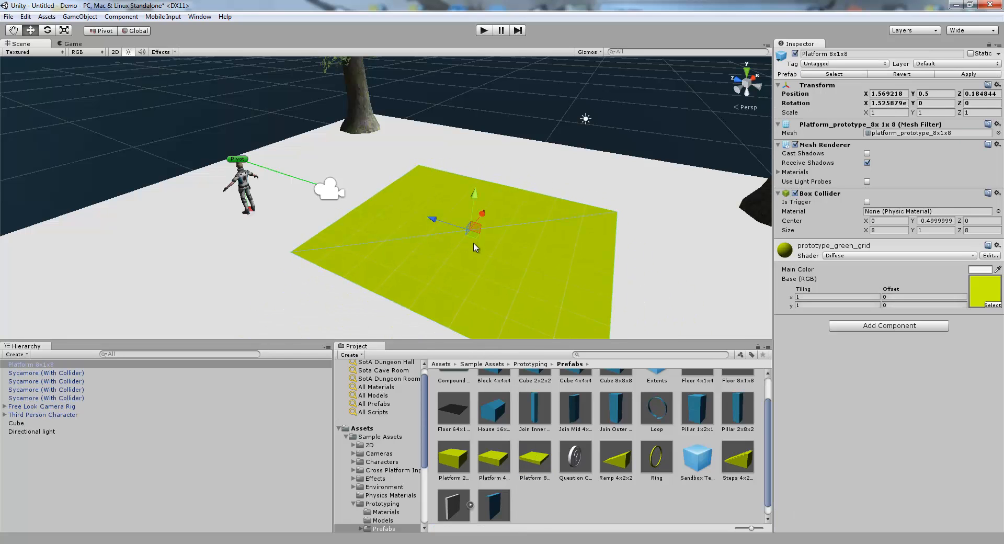
drag(475, 203, 464, 224)
right_drag(428, 270, 473, 190)
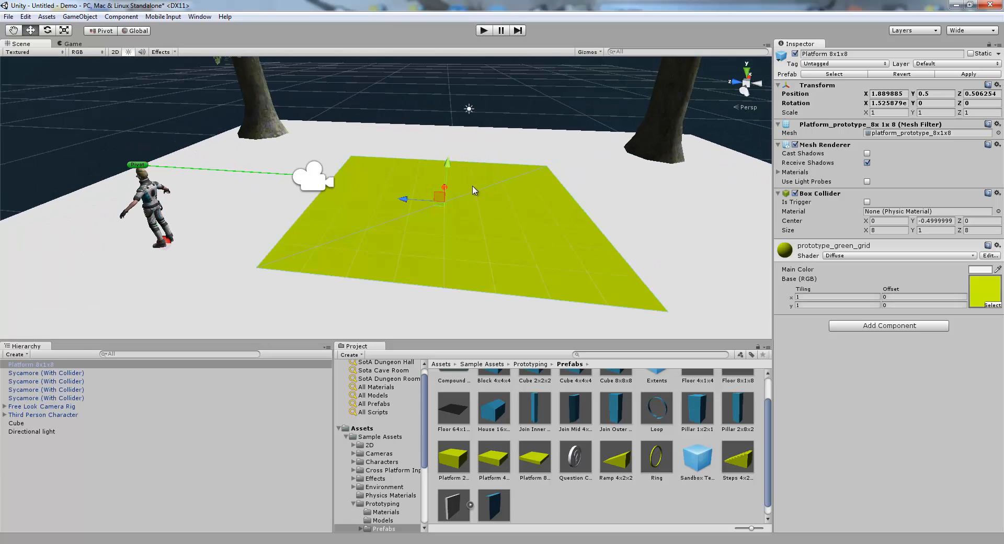
Step: Shift the platform to about X 1.10, Z -0.08 on the floor, and raise it to Y 1.5 using snap increments
ctrl+drag(443, 171, 449, 151)
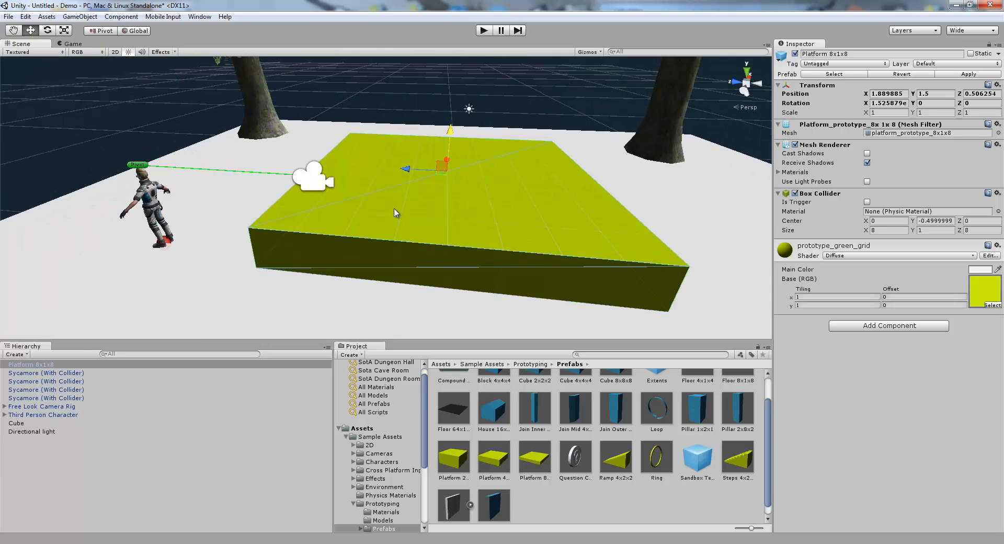
right_drag(396, 212, 459, 159)
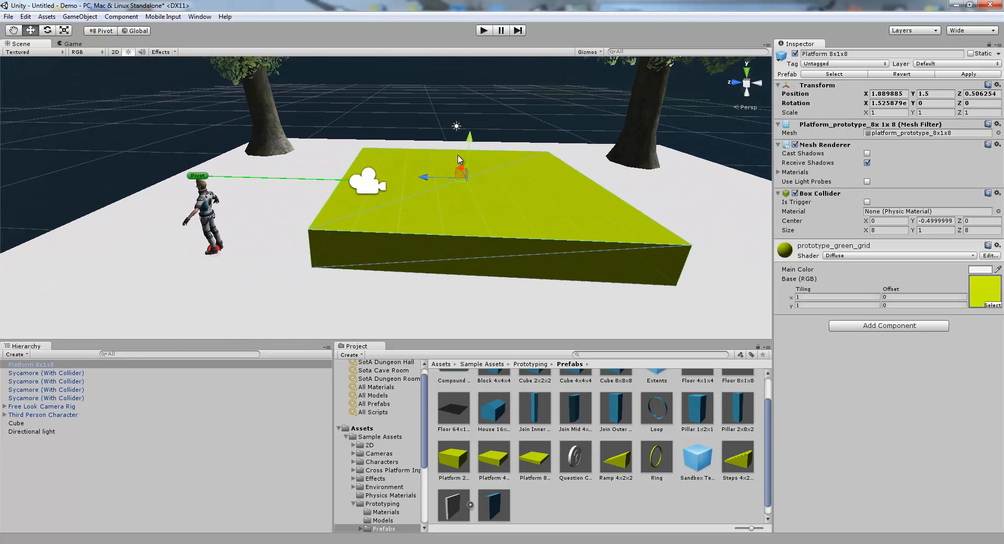
drag(470, 145, 486, 221)
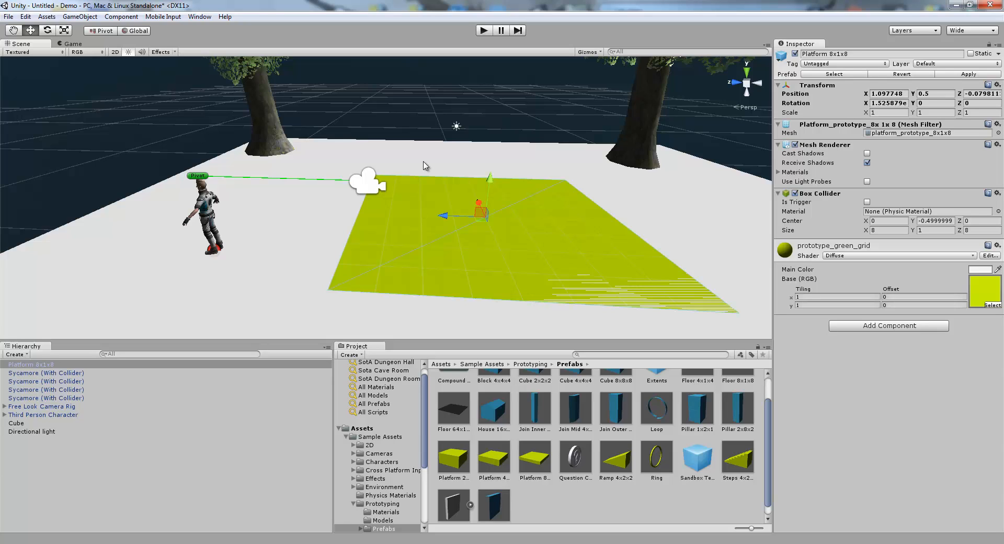
drag(492, 187, 495, 160)
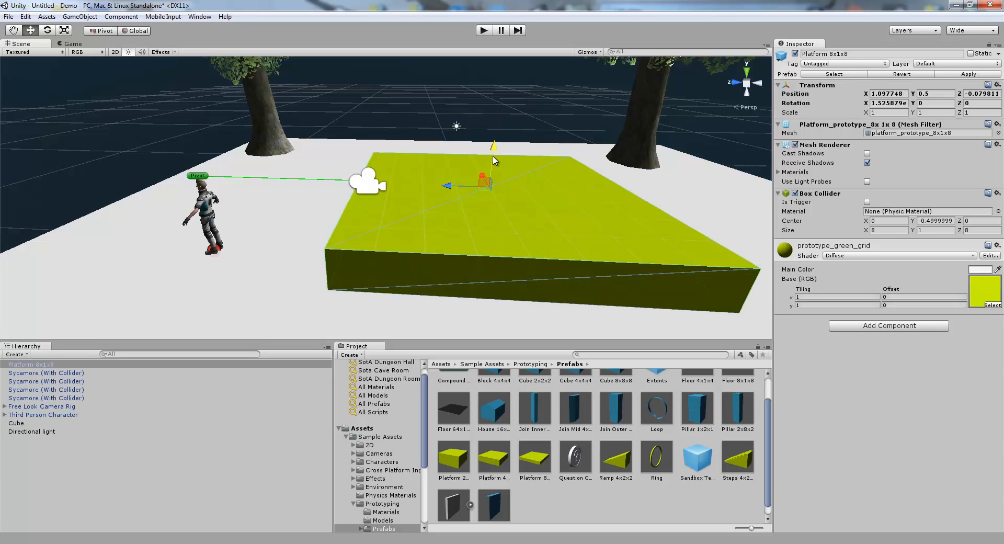
alt+drag(449, 243, 460, 270)
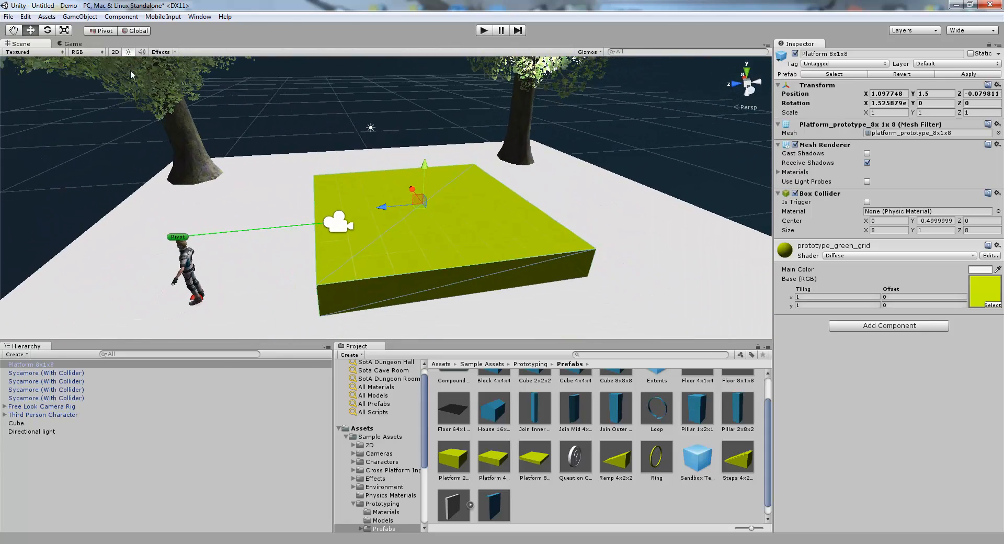
Step: Switch the handle position to Center and surface-snap the platform onto the floor at about X 0.59, Y 1.5, Z -0.94
click(101, 31)
alt+drag(413, 222, 460, 256)
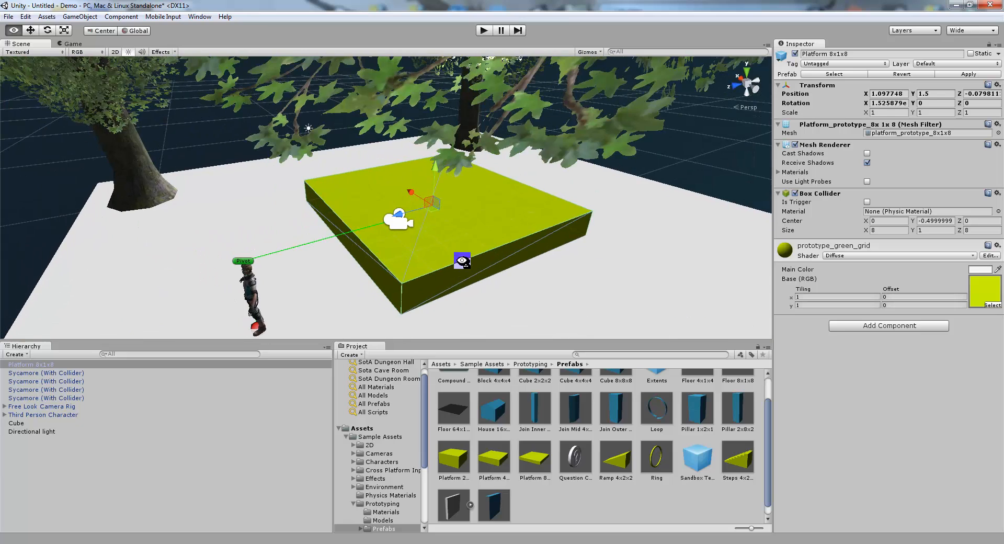
drag(432, 209, 447, 226)
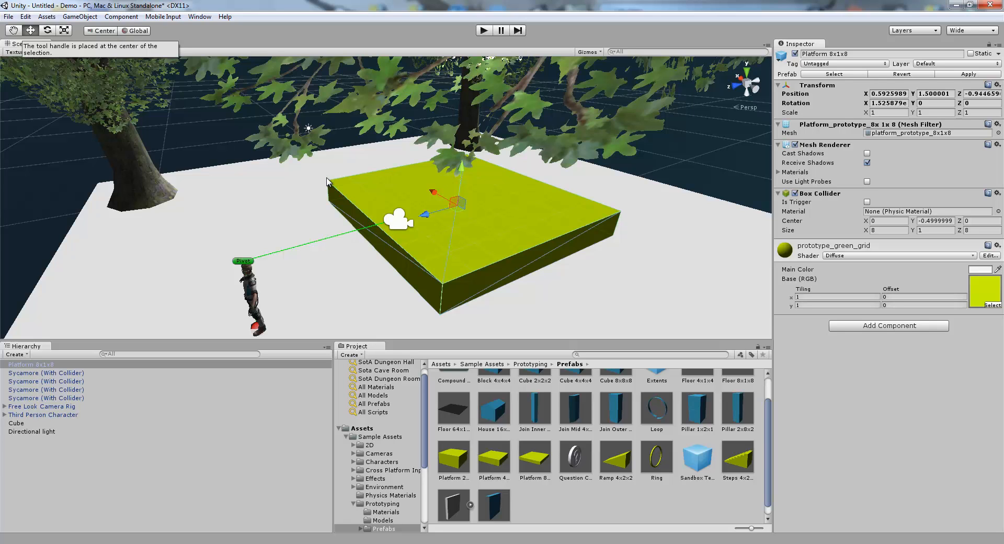
Step: Lift the platform to about Y 2.38 and move it toward the floor corner at about X 4.53, Z 3.83
drag(456, 203, 443, 251)
alt+drag(438, 235, 296, 292)
right_drag(297, 292, 419, 265)
key(s)
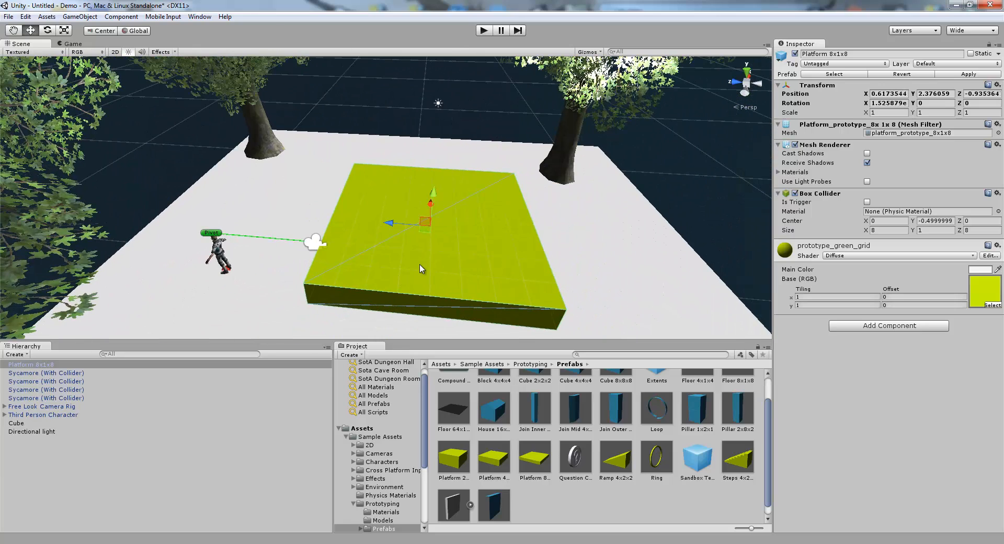
drag(375, 226, 316, 178)
right_drag(456, 224, 472, 307)
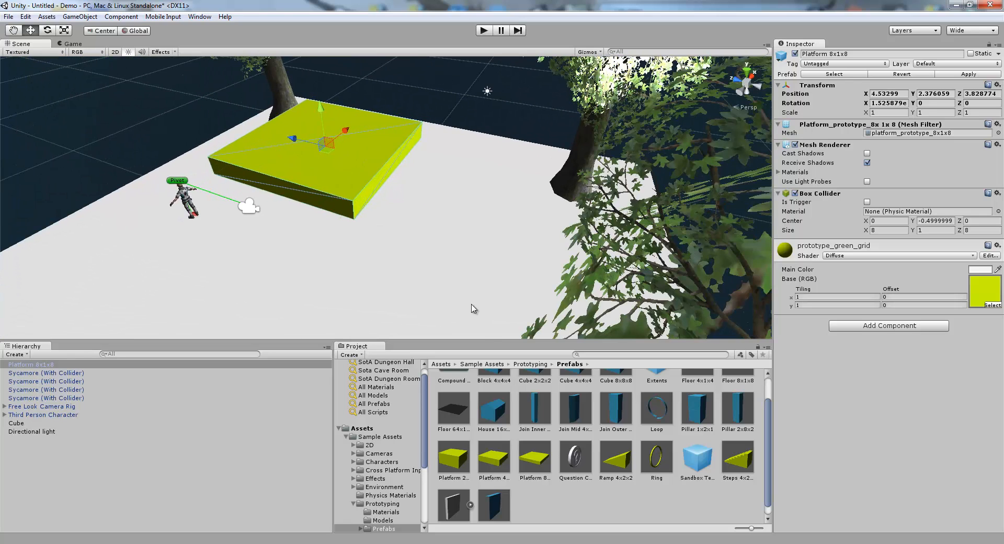
Step: Place a second Platform 8x1x8 prefab on the floor beside the first platform
drag(535, 469, 475, 223)
key(a)
right_drag(356, 322, 422, 251)
key(w)
key(s)
key(w)
Step: Select the first platform and surface-snap it down onto the floor at about X 3.64, Y 1.5, Z 3.80
click(392, 263)
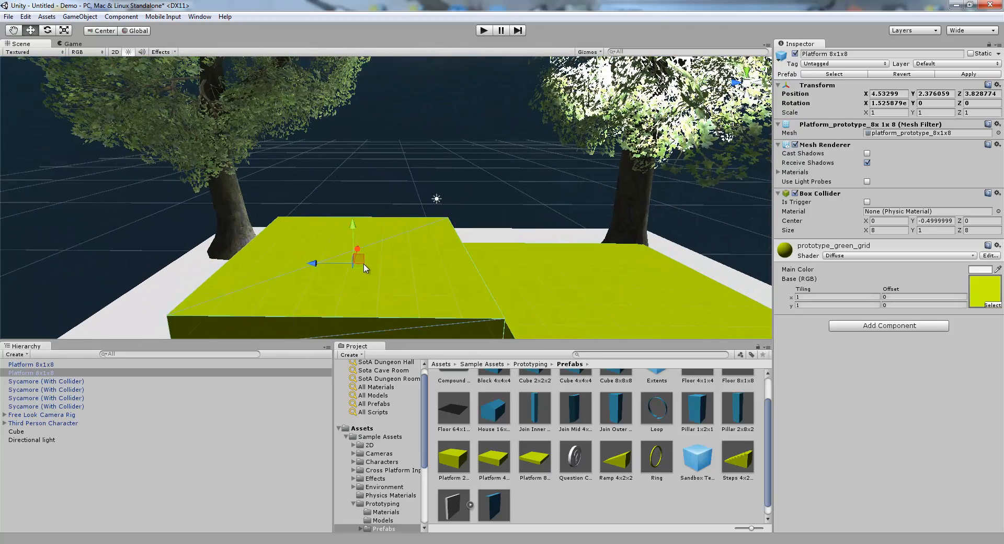
right_drag(362, 305, 392, 327)
key(s)
ctrl+shift+drag(341, 194, 344, 243)
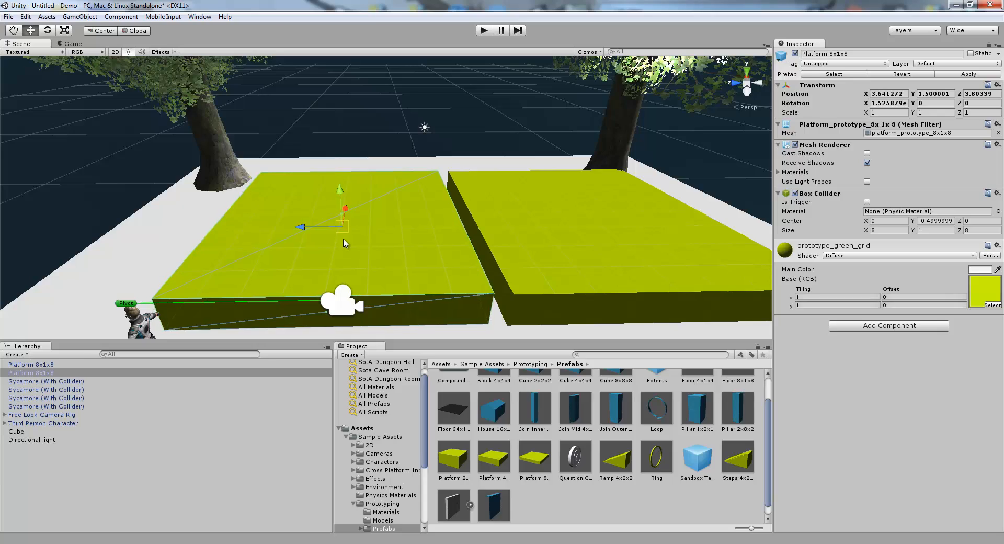
Step: Select the second platform and raise it by one snap unit to Y 2.5
right_drag(376, 244, 434, 245)
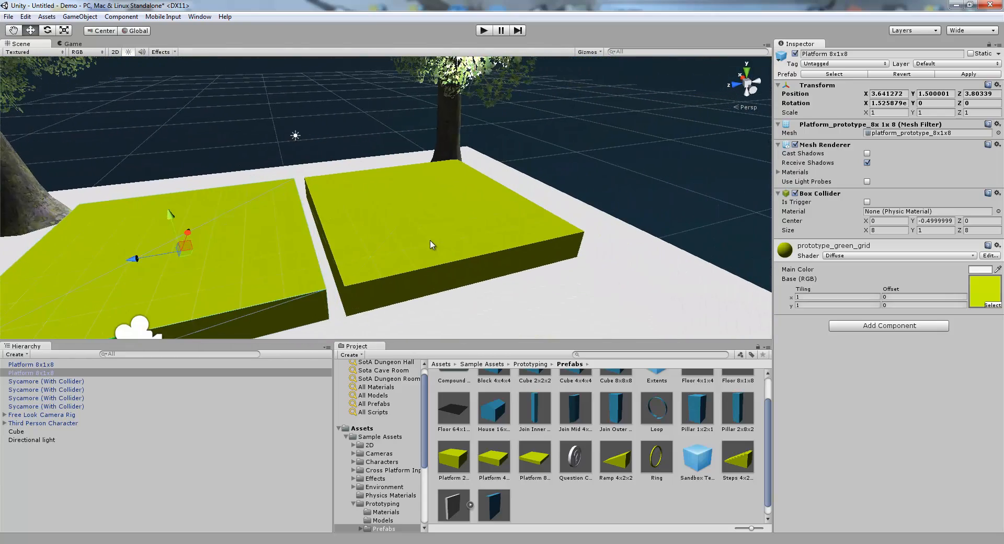
click(426, 211)
ctrl+drag(423, 187, 423, 159)
right_drag(444, 241, 618, 254)
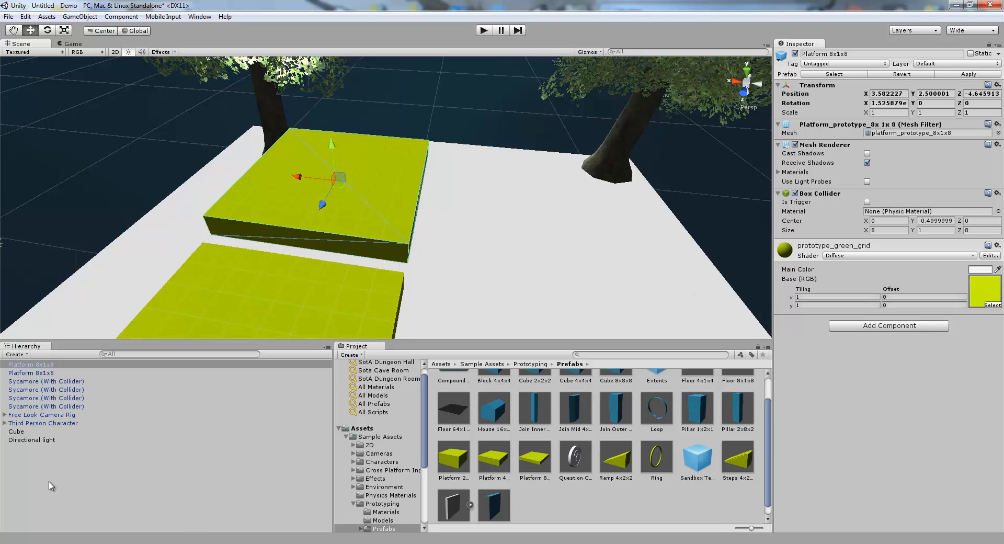
Step: Duplicate the raised platform and move the copy along X to about -5.12 and up to Y 3.5
key(ctrl+d)
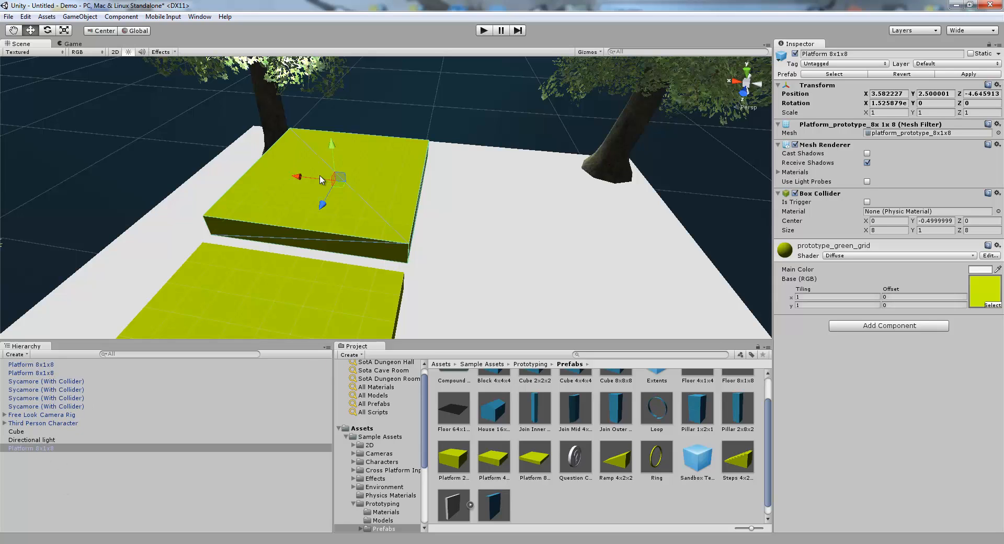
drag(301, 179, 539, 135)
right_drag(393, 207, 472, 280)
key(a)
key(s)
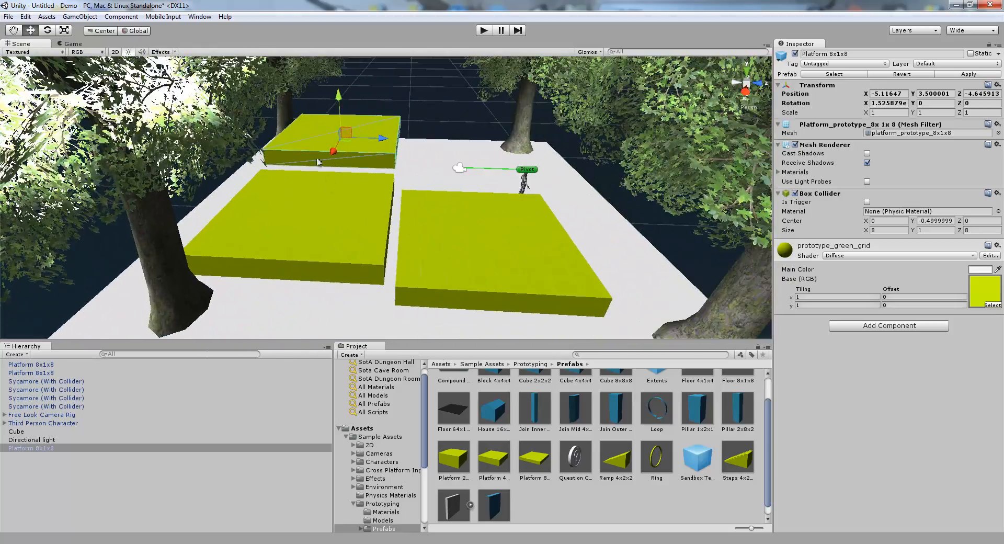
Step: Run the scene in play mode and test it by running and jumping the character across the three platforms
click(489, 31)
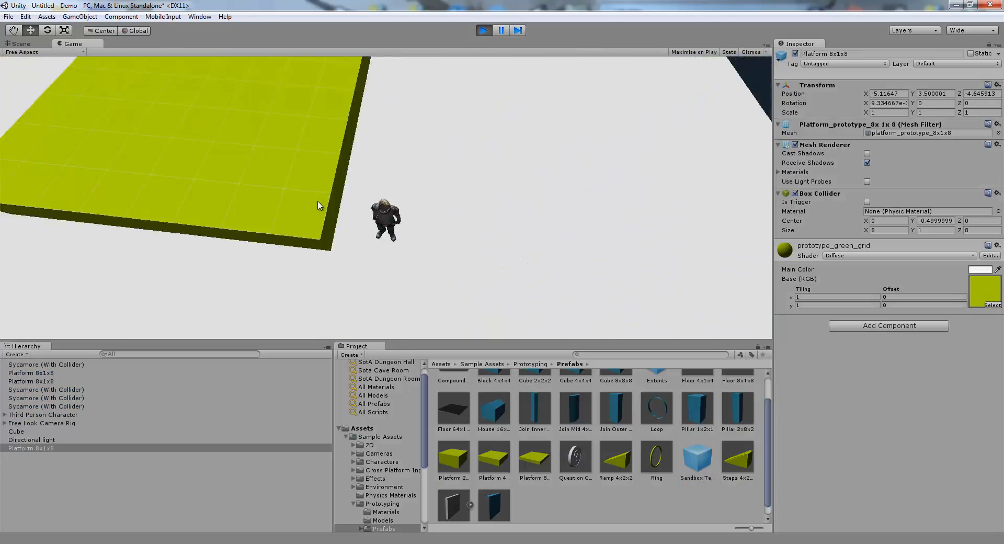
key(w)
key(space)
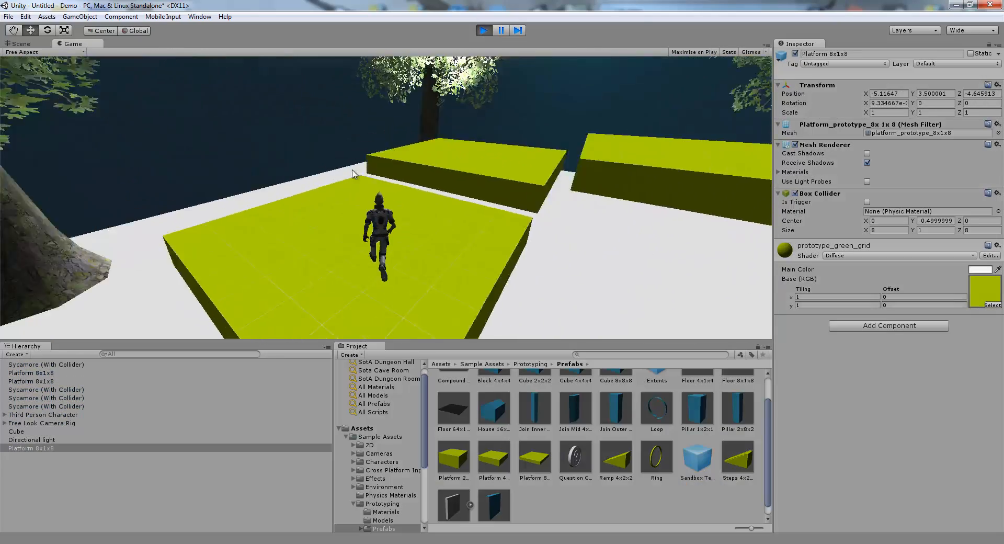
key(space)
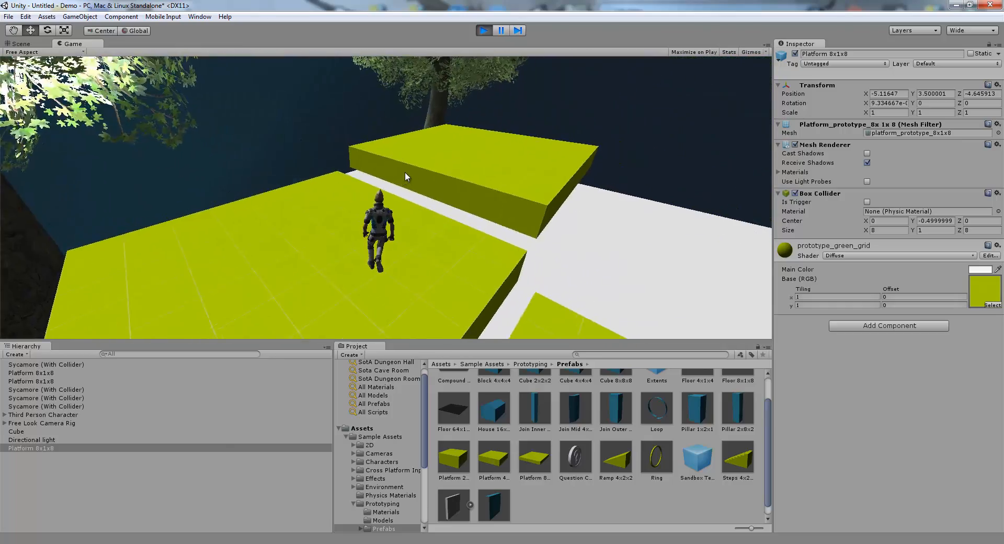
key(space)
key(w)
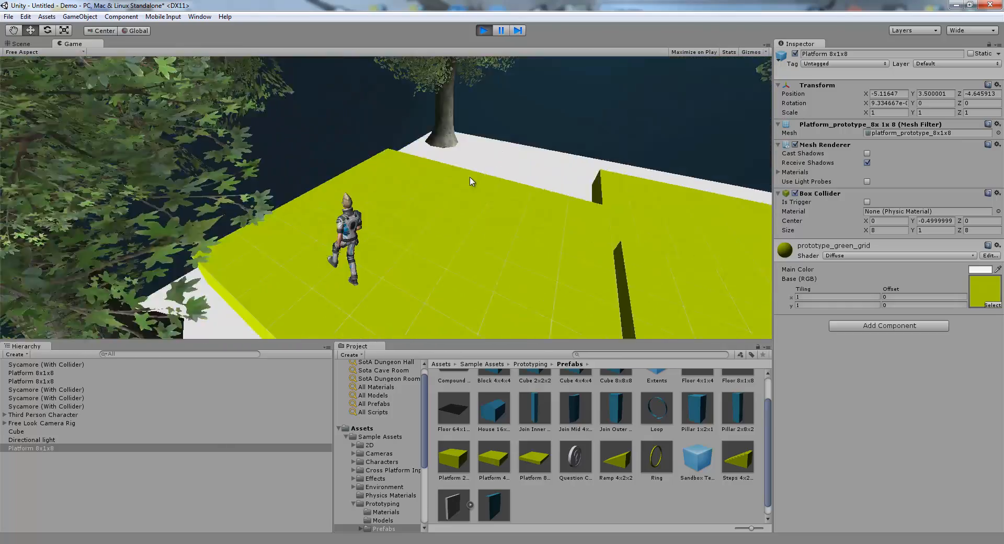
key(space)
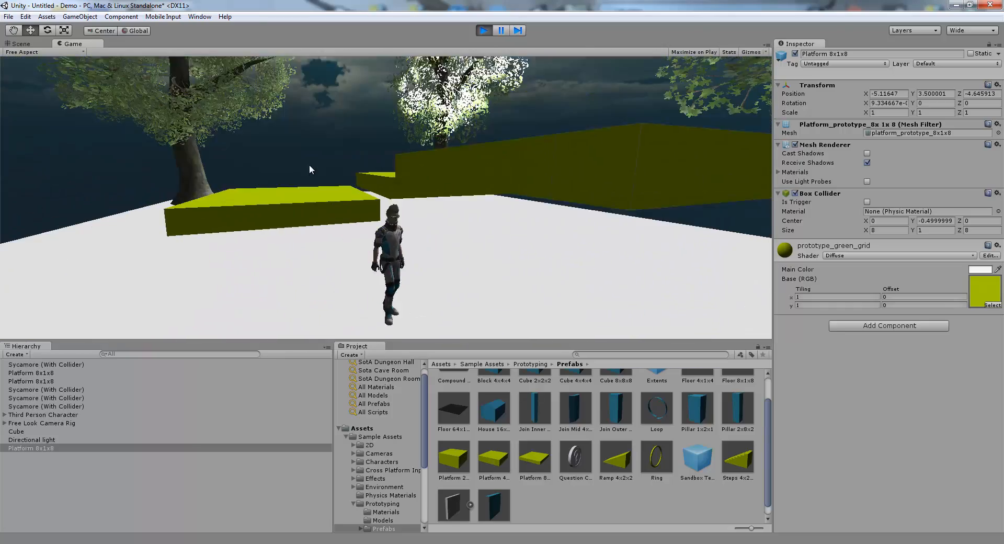
key(w)
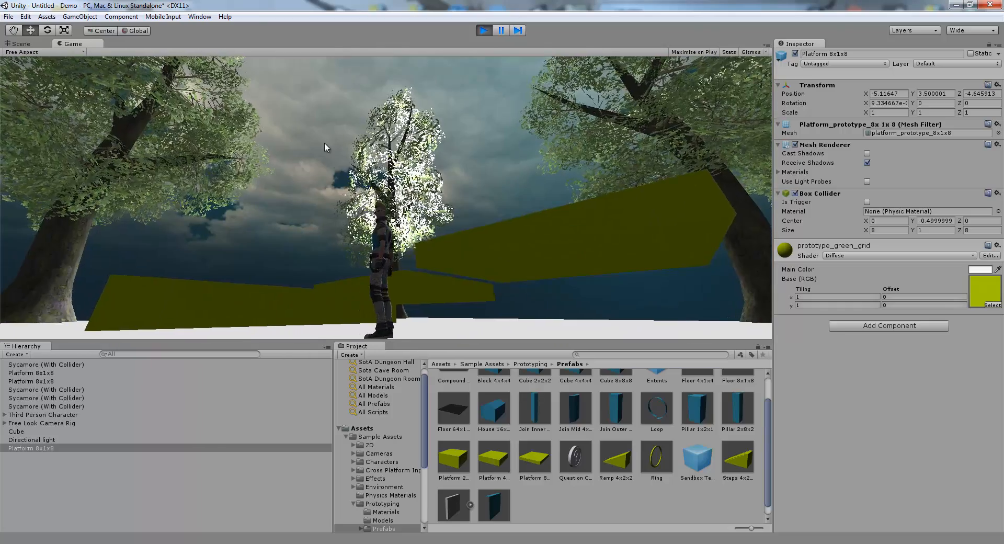
key(w)
key(space)
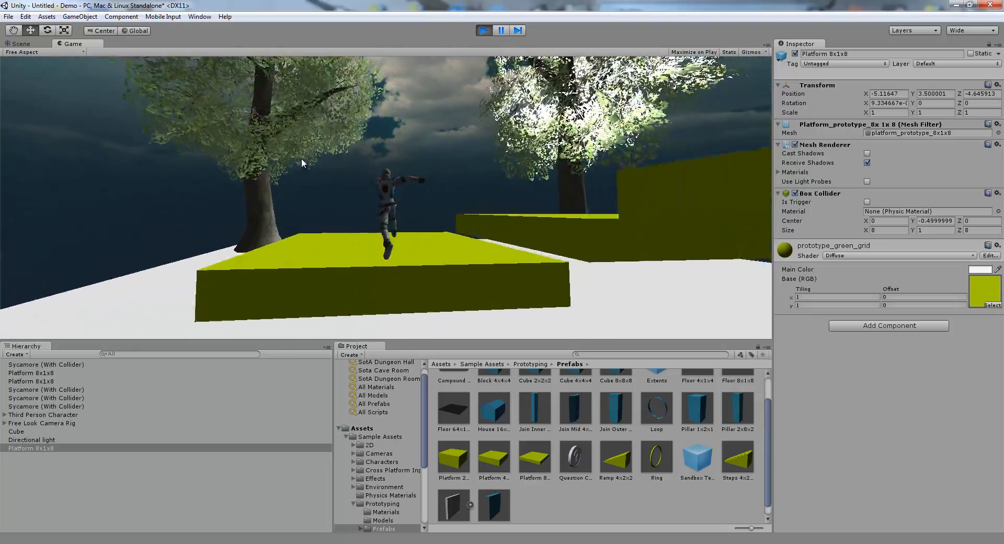
key(space)
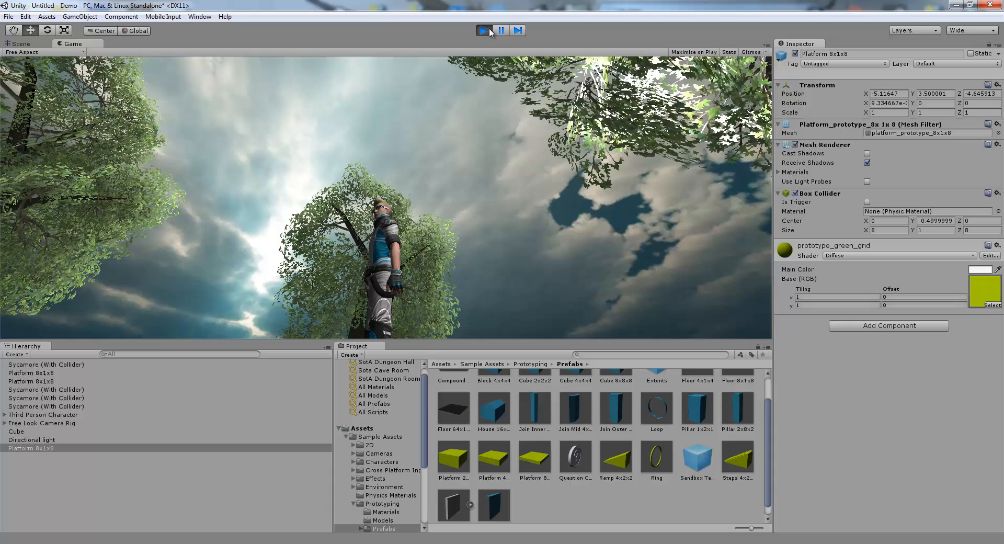
Step: Stop play mode and adjust the first platform's transform values to rotation X 3.02, Y -0.22 and scale X 0.31, Y -0.84
click(487, 30)
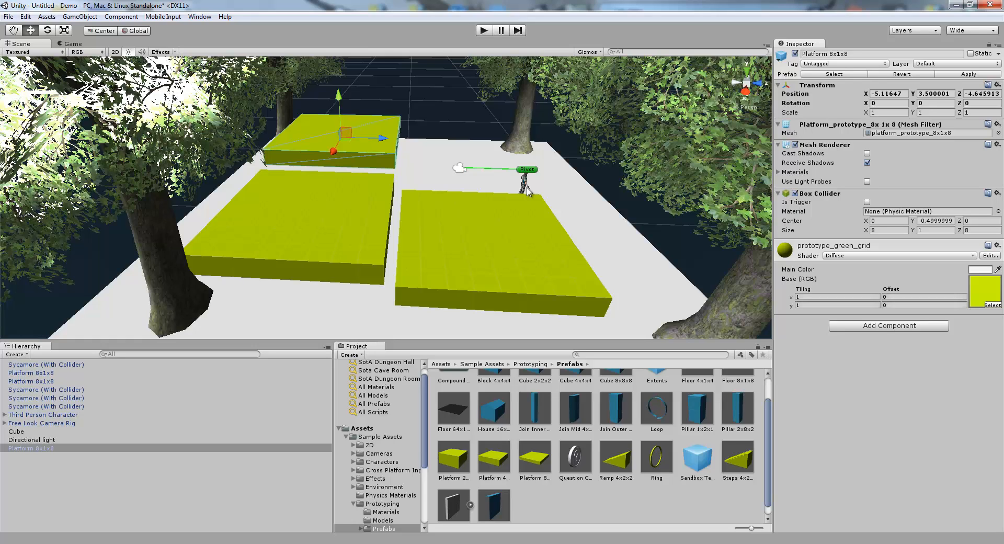
click(481, 267)
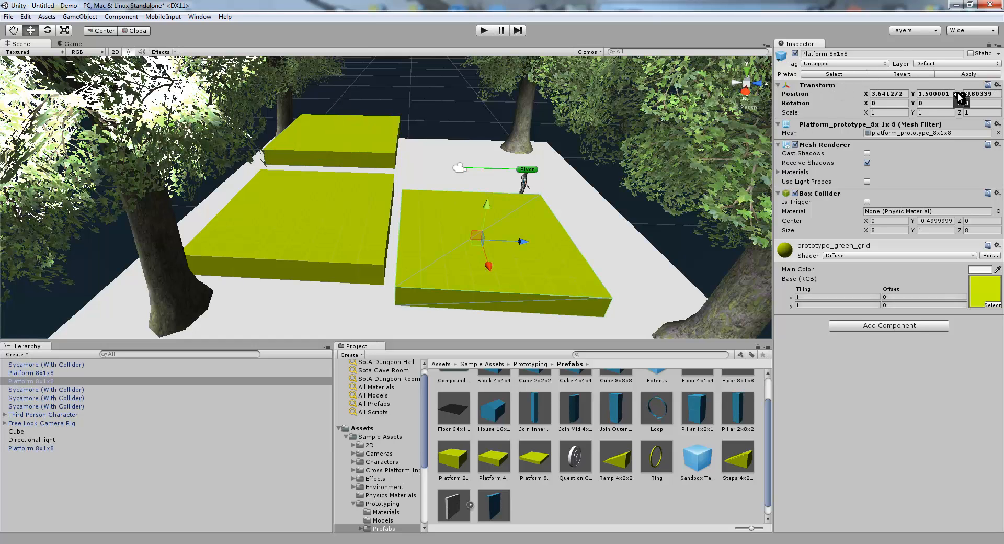
click(900, 94)
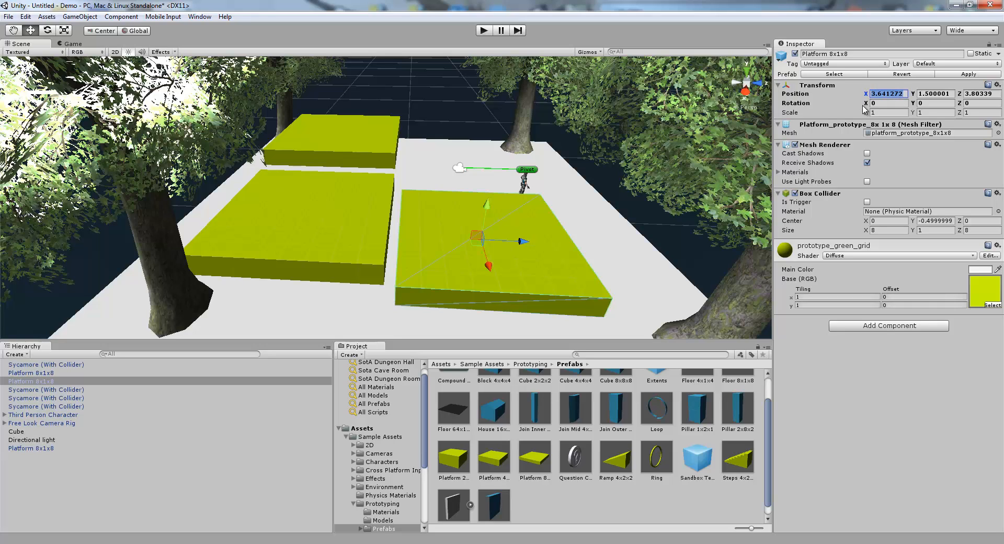
drag(863, 103, 858, 123)
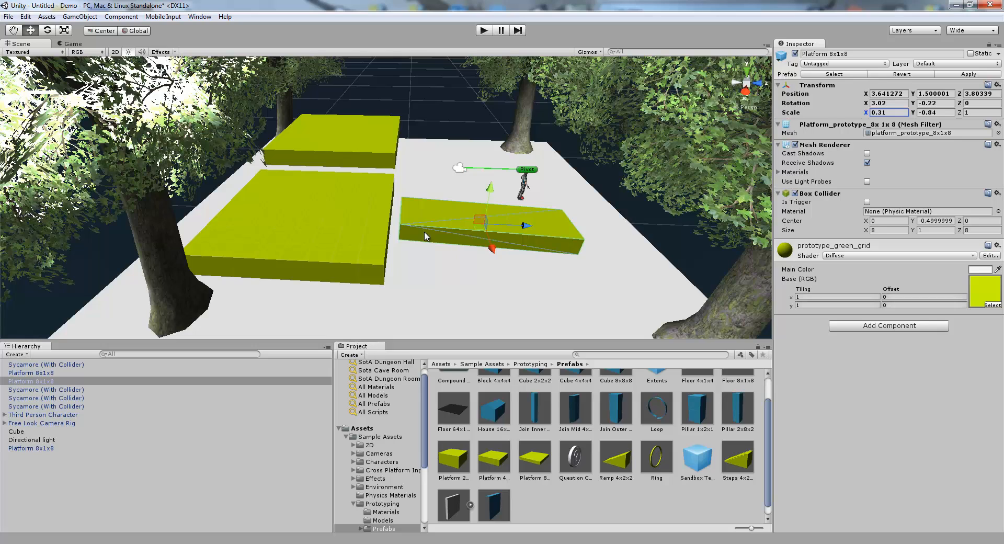
Step: Move the second platform to about X 2.84, Z -4.84 and rotate it freehand into a steep tilt
click(330, 222)
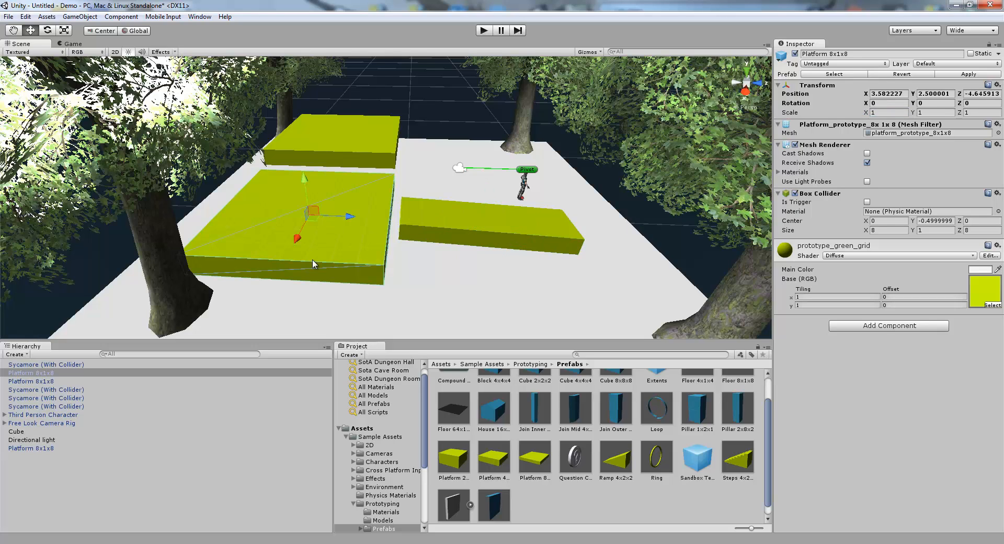
drag(349, 220, 297, 220)
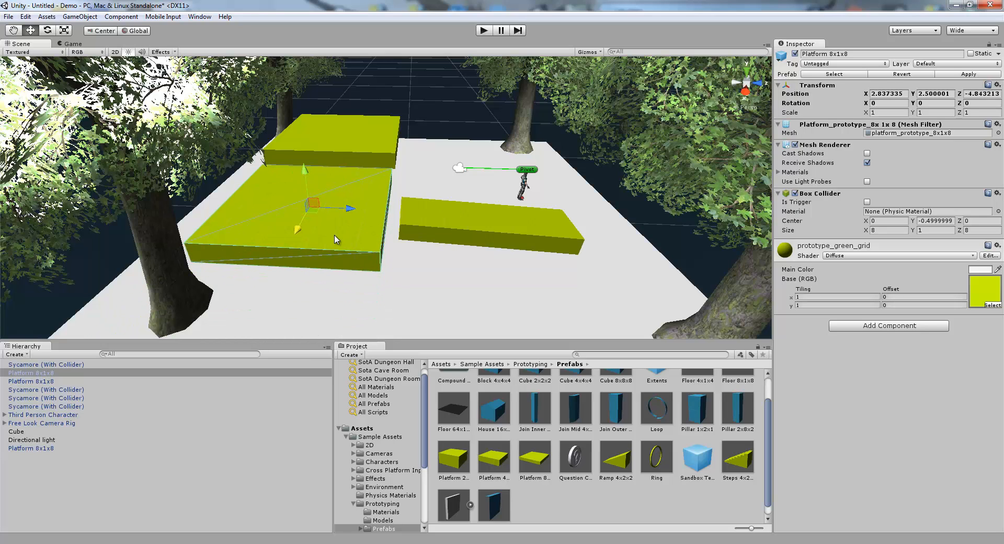
key(e)
drag(350, 235, 369, 148)
Step: Select the third platform and switch through the Scale and Rotate tools, finishing with the Move tool active
key(r)
click(370, 145)
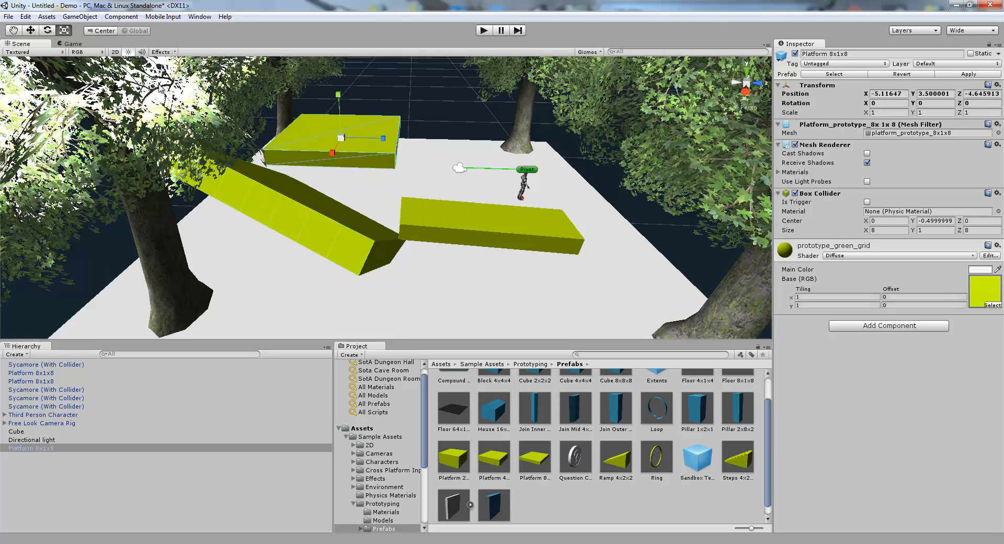
click(28, 32)
click(48, 30)
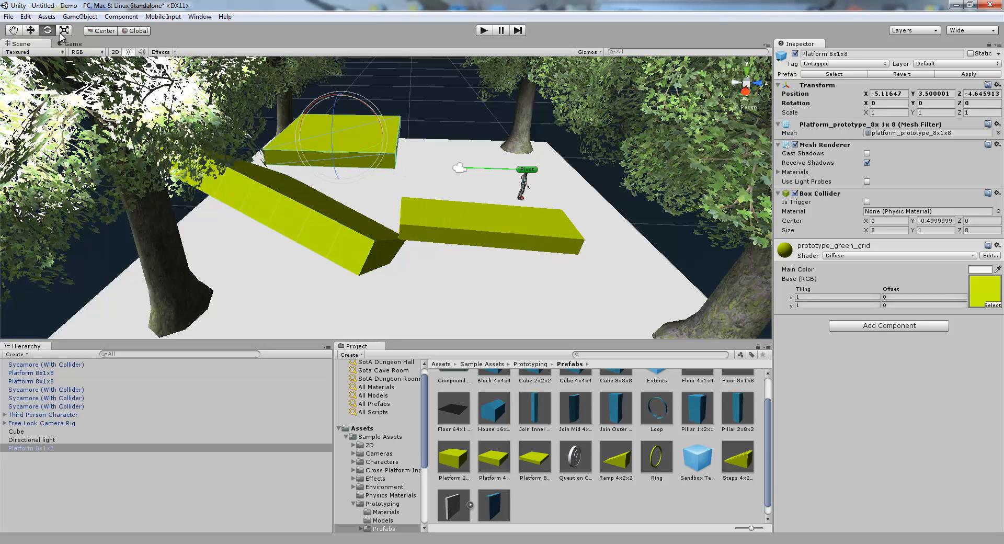
click(65, 31)
click(30, 31)
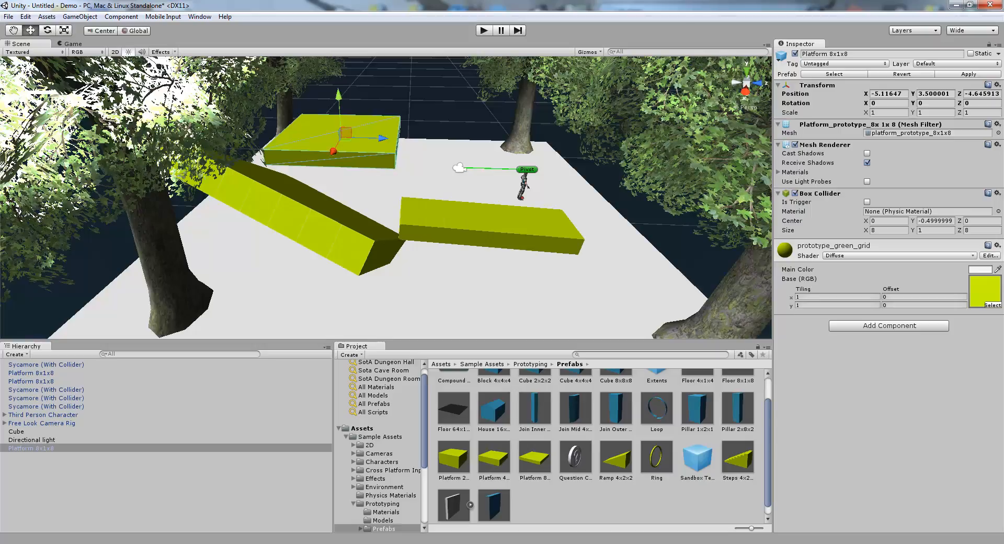
Step: Surface-snap the third platform down onto the floor at about X -5.24, Y 1.5, Z -0.75
alt+drag(369, 225, 536, 241)
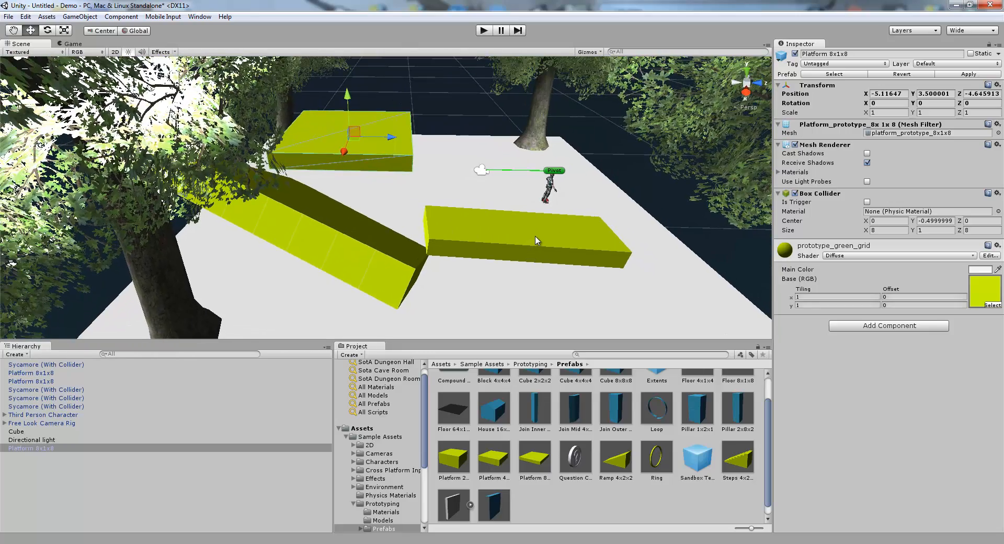
key(w)
right_drag(472, 202, 477, 183)
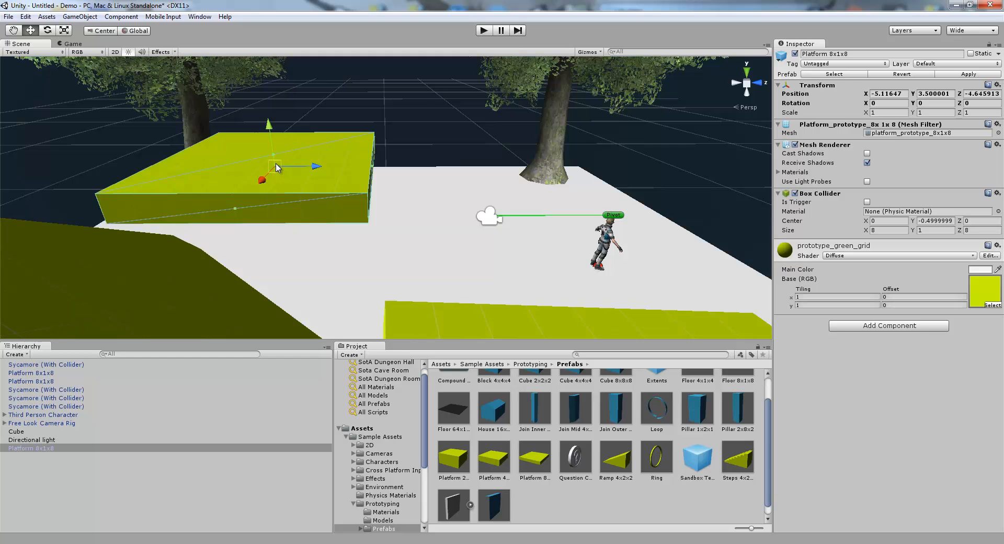
drag(275, 167, 275, 137)
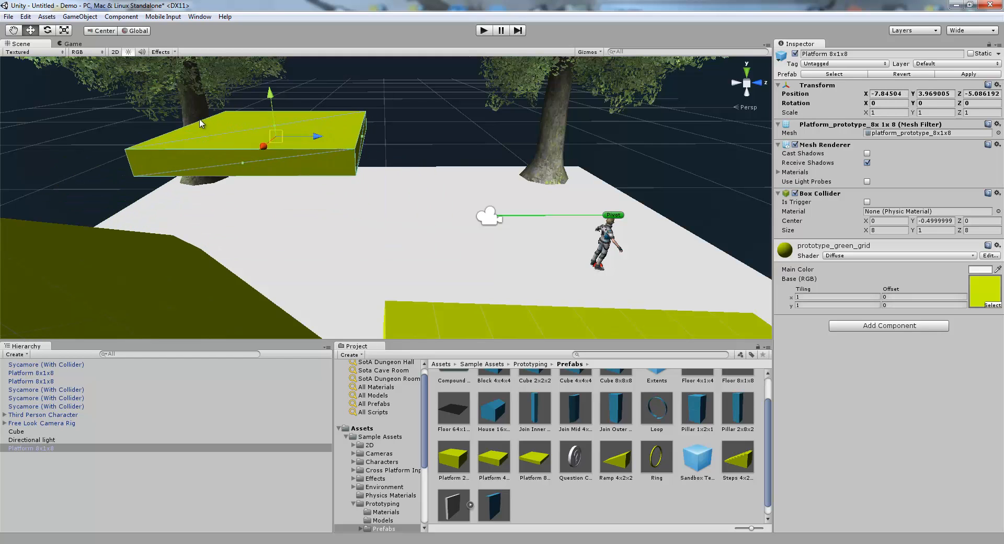
drag(202, 123, 373, 224)
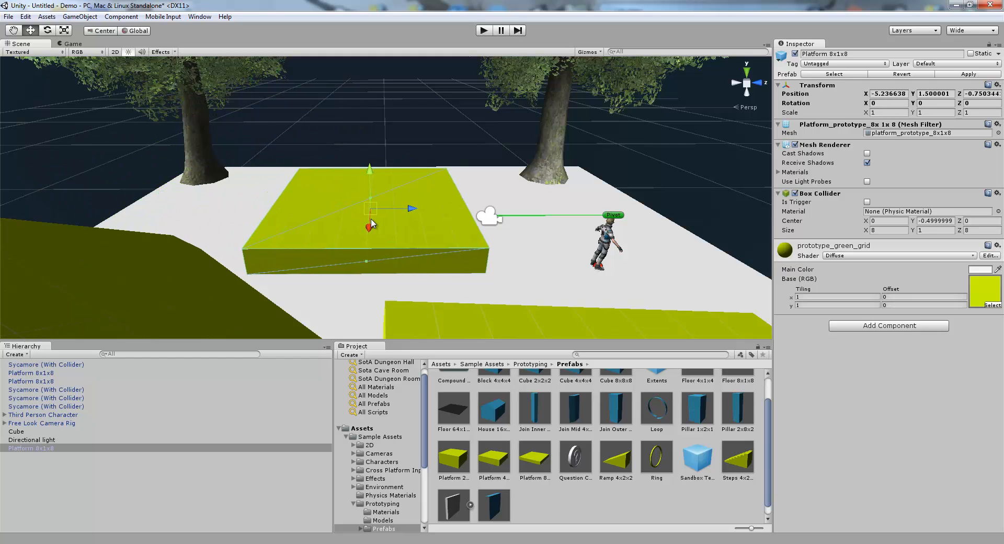
Step: Duplicate the third platform and move the copy along the Z axis to about 9.25
right_drag(395, 230, 383, 299)
key(s)
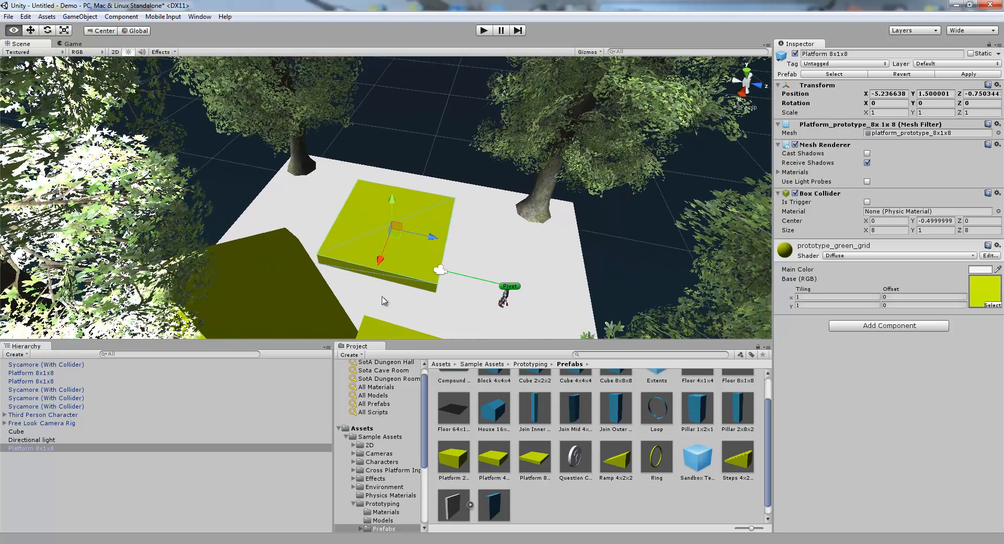
key(ctrl+d)
drag(432, 240, 554, 262)
Step: Vertex-snap the duplicate's lower corner to the neighbouring platform's matching corner so the two sit flush at about Z 7.25
right_drag(554, 261, 547, 287)
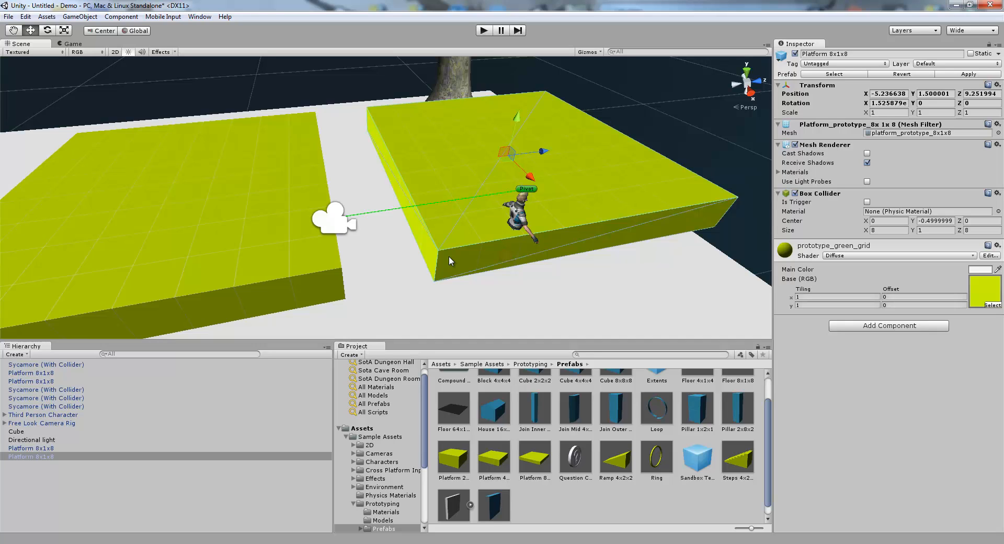
key(v)
key(v)
drag(438, 252, 336, 278)
drag(255, 289, 328, 256)
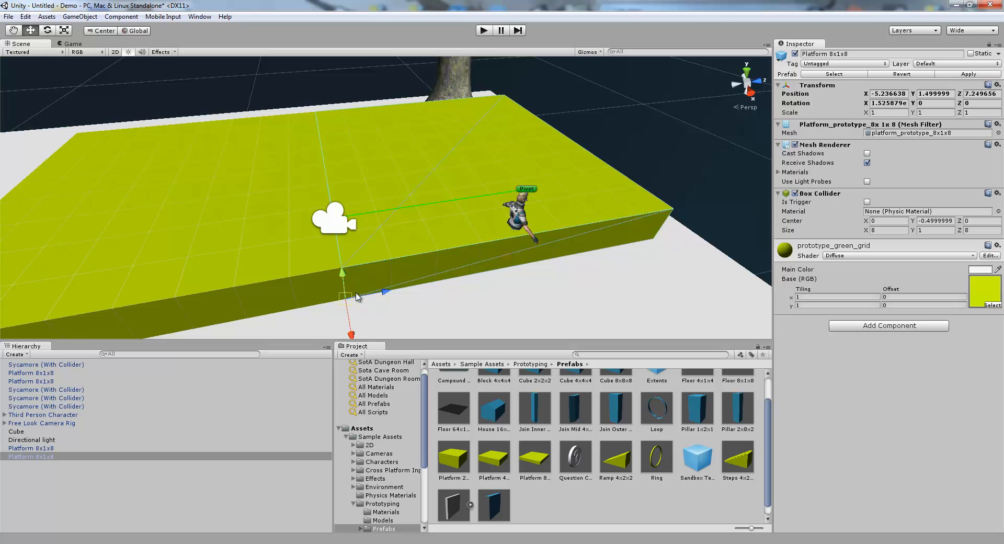
Step: Deselect the snapped platform, look over the platform layout from the opposite side, and select the floor cube
alt+drag(349, 314, 403, 326)
key(s)
right_drag(403, 326, 497, 280)
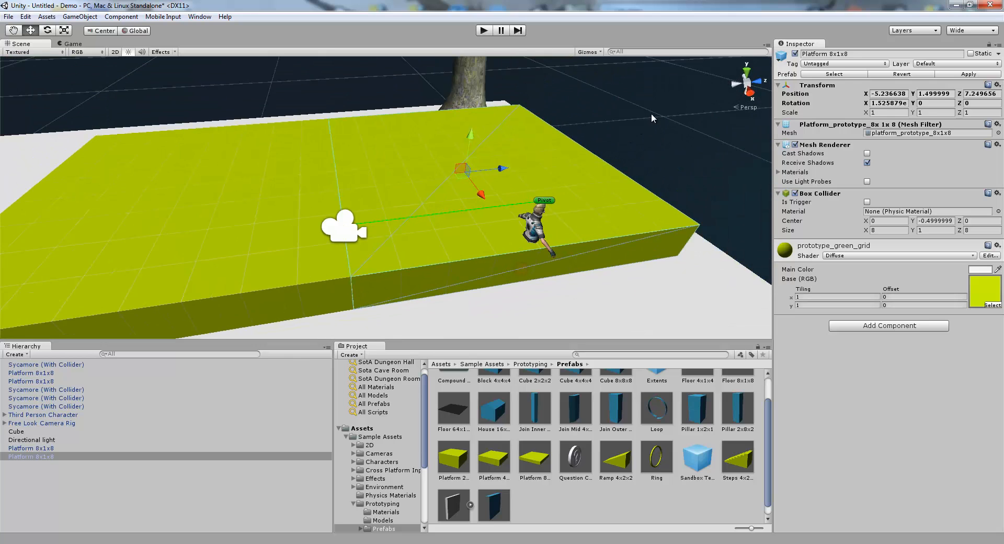
click(651, 113)
right_drag(651, 113, 253, 96)
key(w)
key(s)
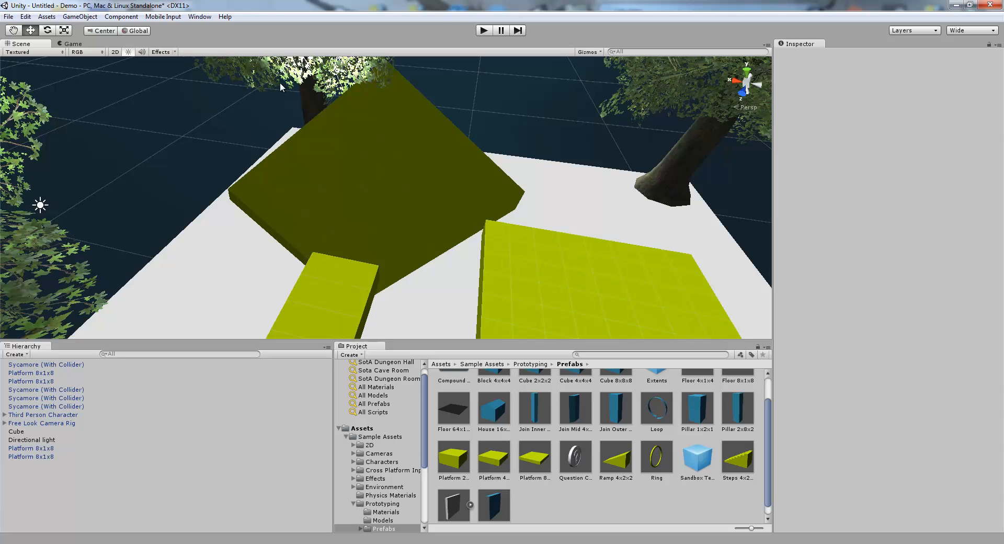
click(577, 202)
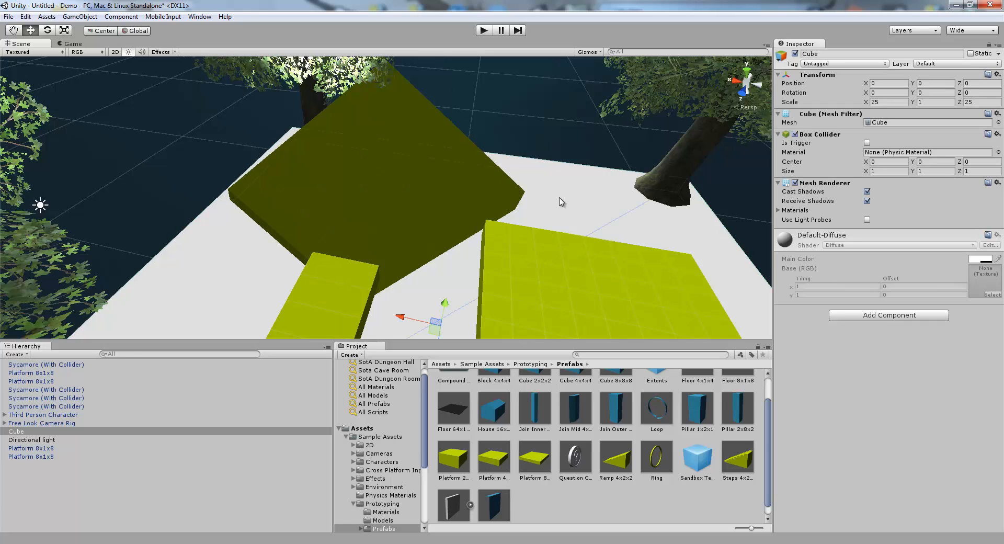